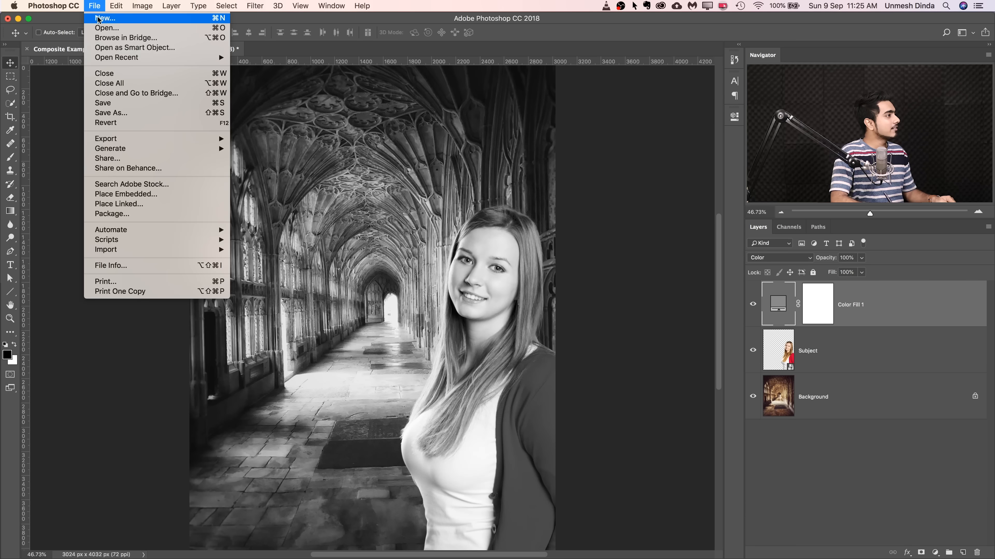
Create a new 1000 x 1000 pixel RGB document at 300 pixels/inch with a white background.
left_click(99, 18)
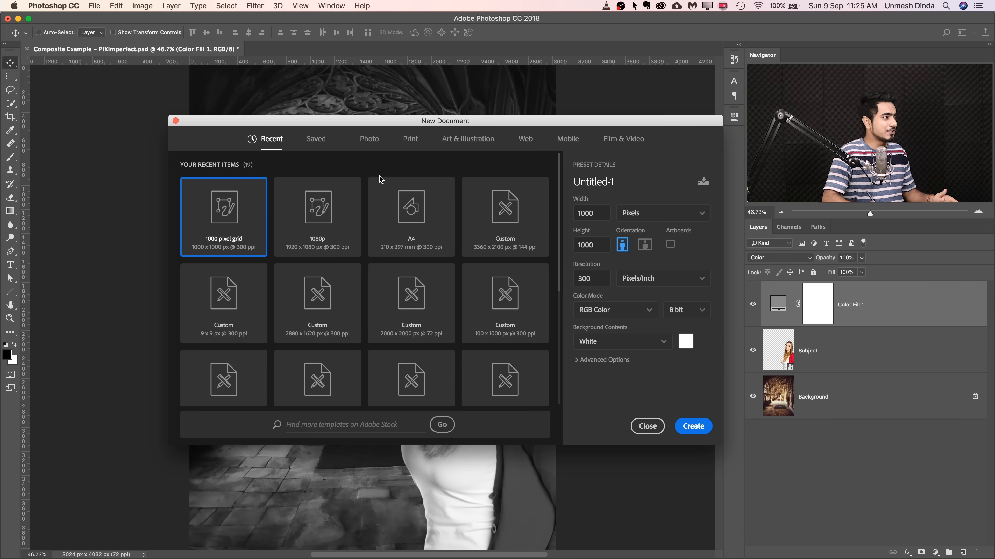
left_click(693, 426)
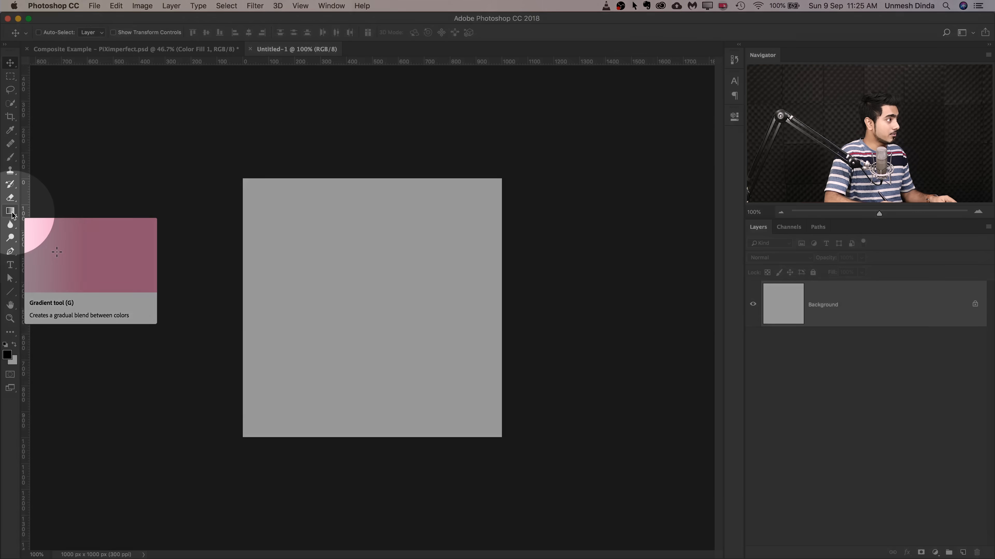
With the Gradient tool, edit the gradient and change its starting colour stop from black to pure yellow.
left_click(13, 218)
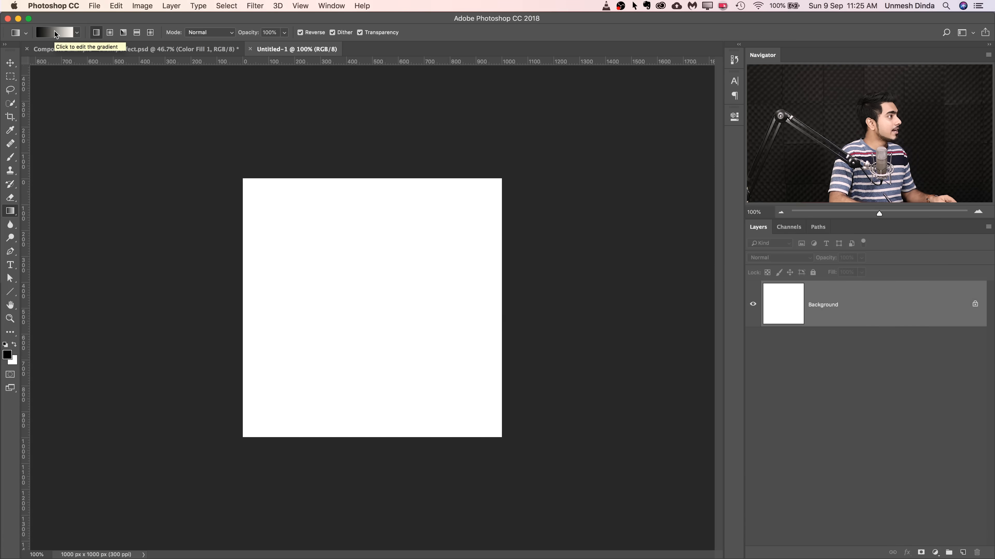
left_click(63, 33)
left_click(621, 343)
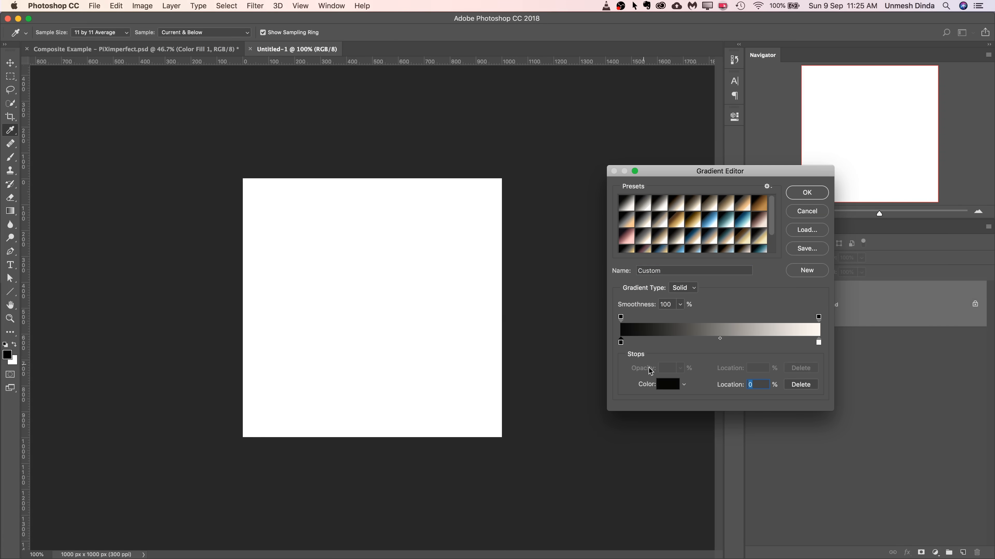
left_click(668, 386)
left_click_drag(739, 398, 739, 395)
left_click(826, 278)
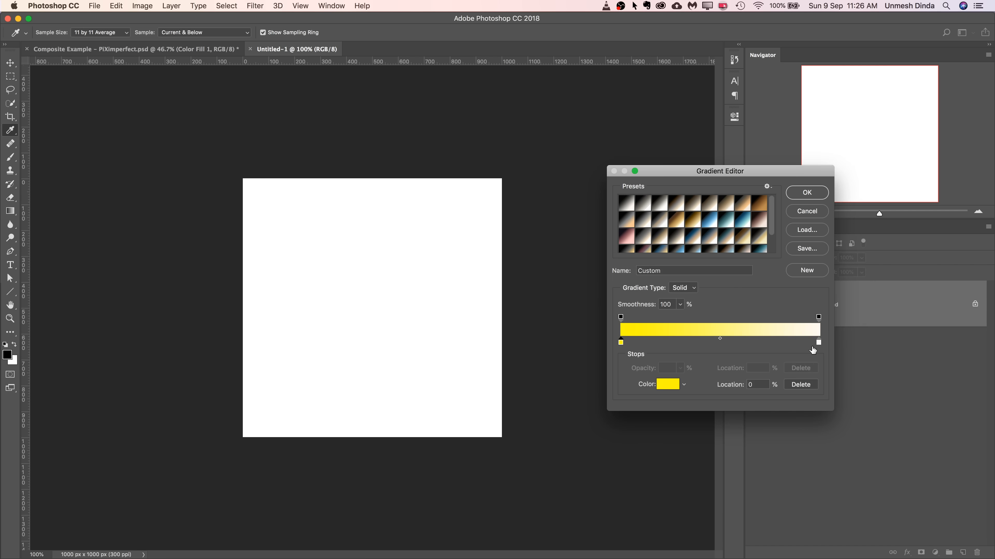
Set the gradient's end colour stop to pure red #ff0000 and accept the yellow-to-red gradient.
left_click(674, 385)
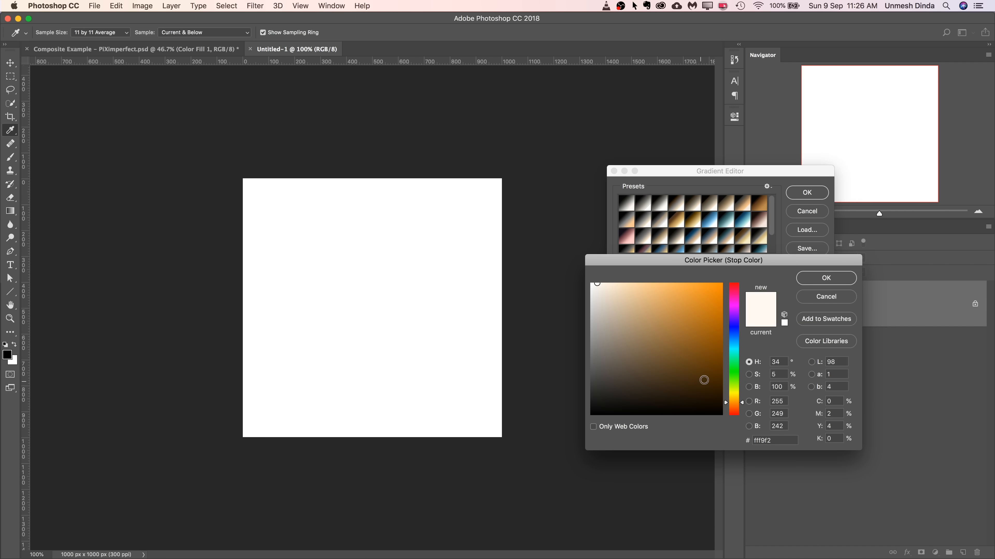
left_click_drag(737, 401, 733, 415)
left_click(701, 350)
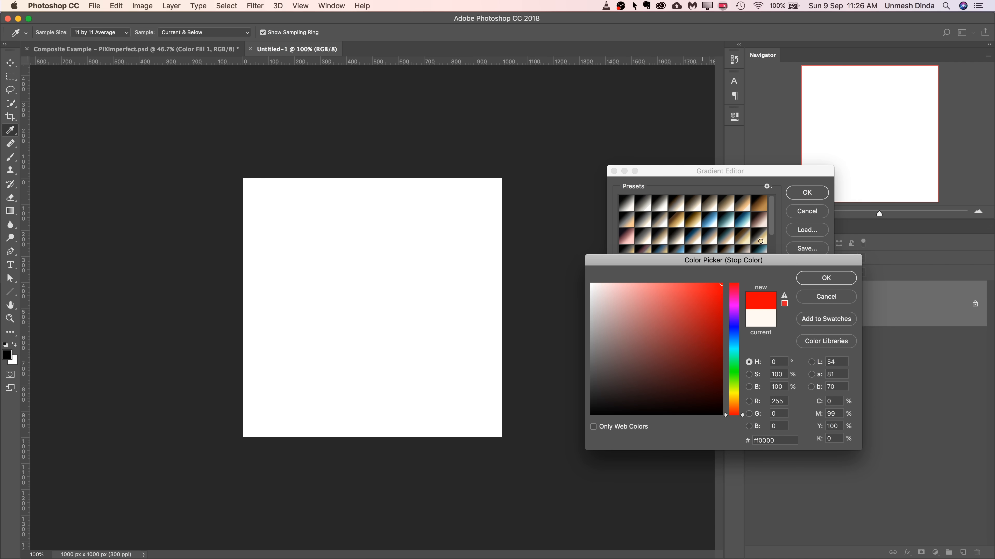
left_click(824, 277)
left_click(808, 193)
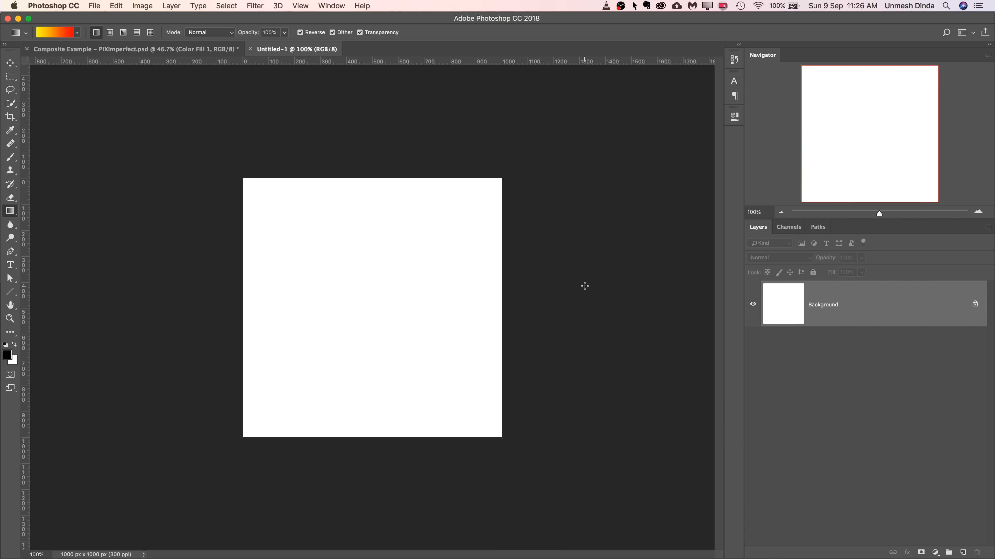
Change the gradient's red end stop to #ff001e and draw the gradient horizontally across the whole canvas.
left_click(64, 35)
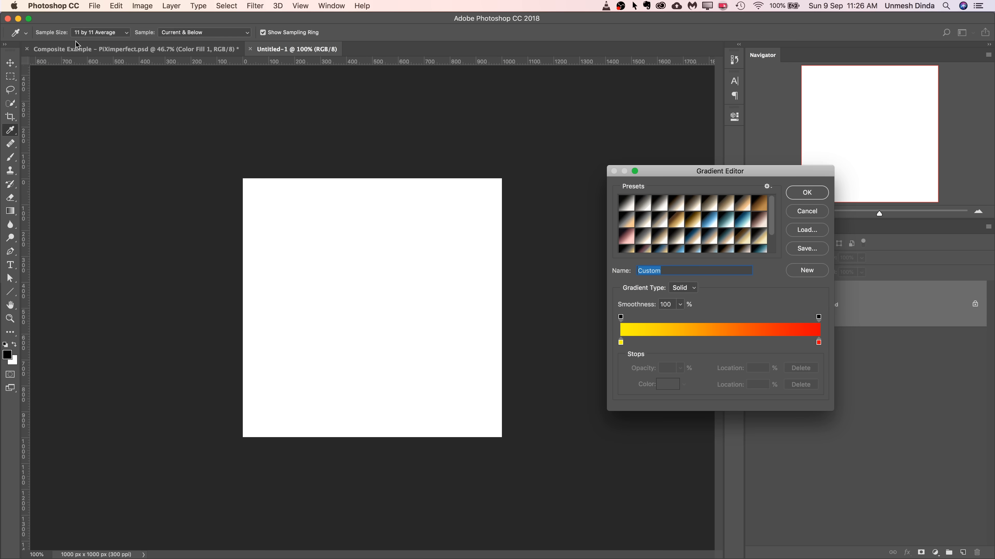
left_click(819, 344)
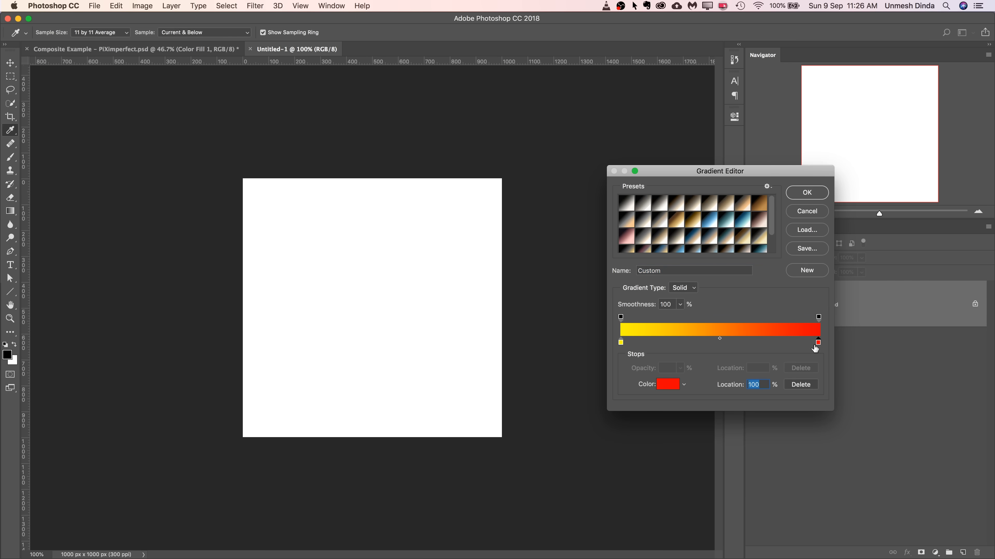
left_click(679, 383)
left_click_drag(738, 417, 736, 288)
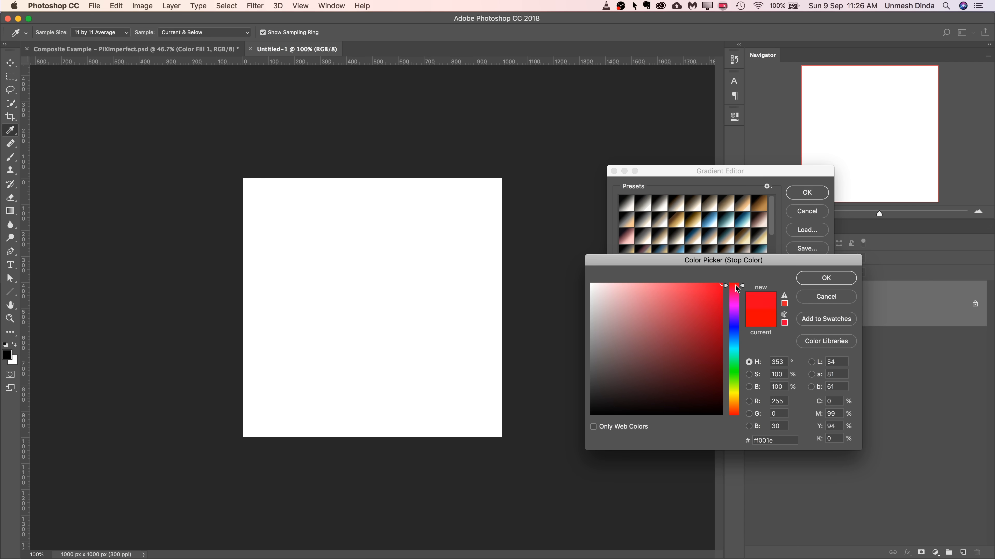
left_click(827, 278)
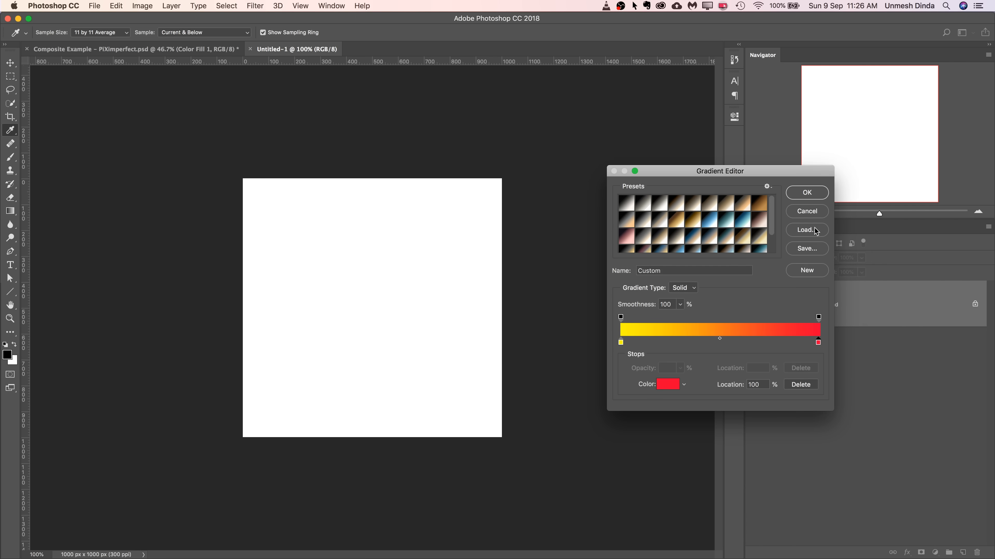
left_click(819, 194)
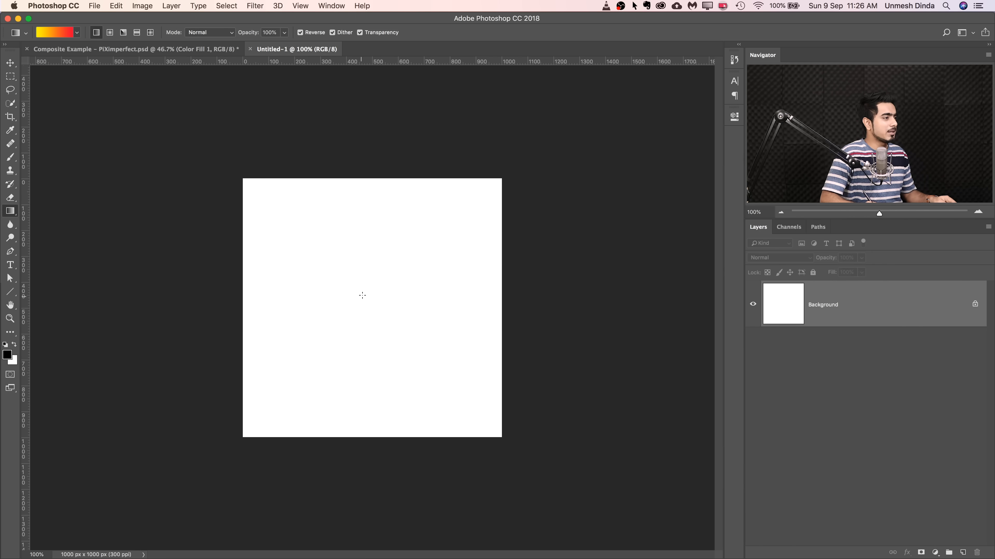
left_click_drag(253, 295, 495, 299)
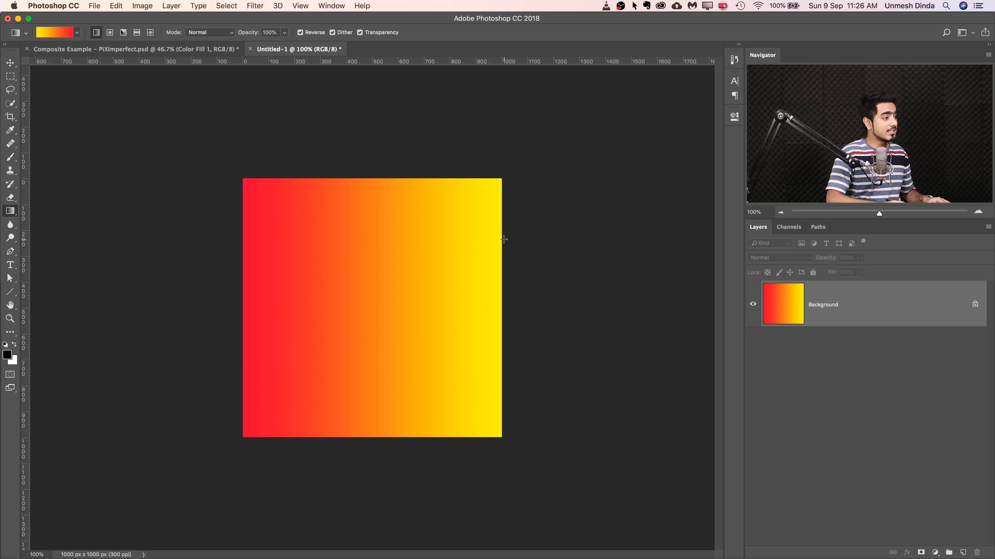
Sample the gradient's red edge and its yellow edge to compare their brightness values, keeping yellow #fff201 as the foreground colour.
scroll(504, 239, "up", 5)
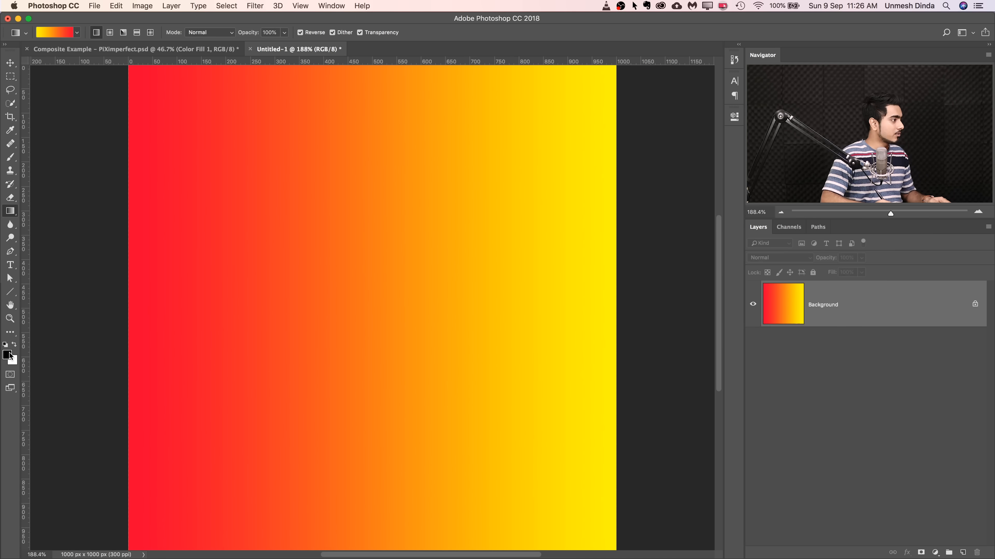
left_click(8, 354)
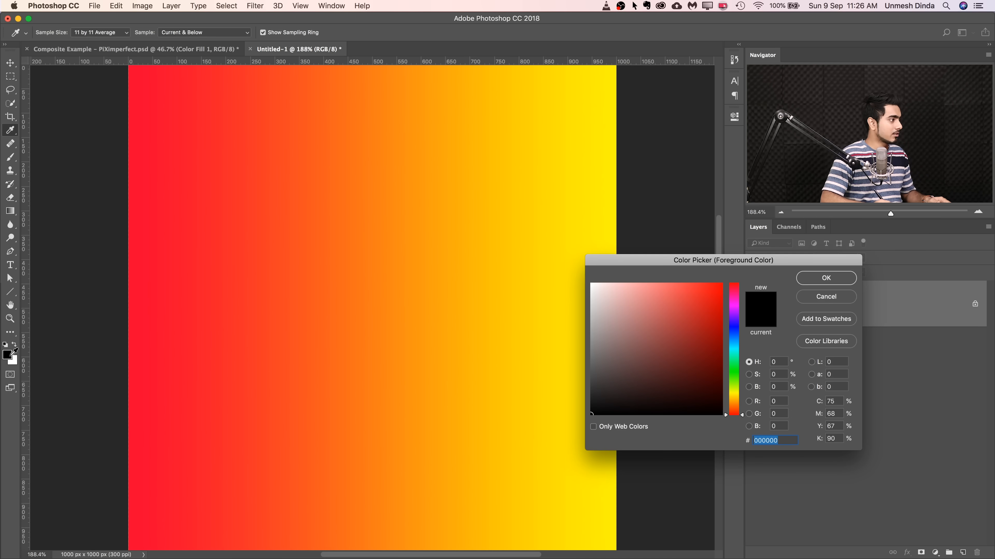
left_click(146, 310)
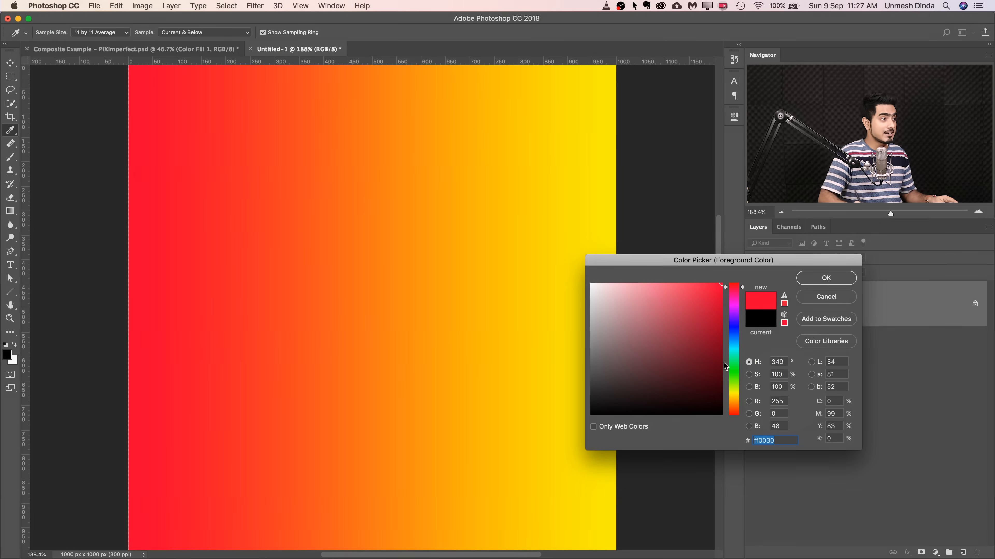
left_click(593, 188)
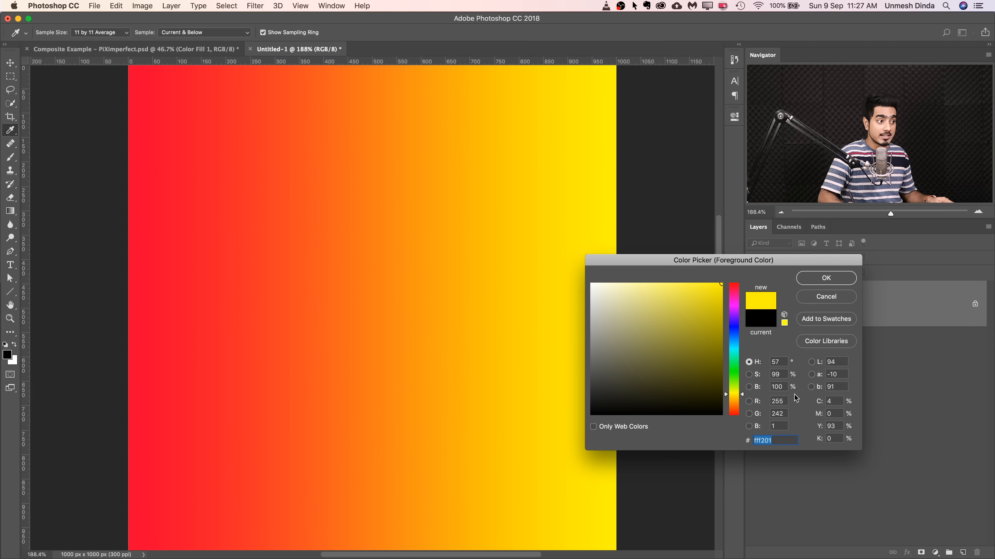
left_click(839, 280)
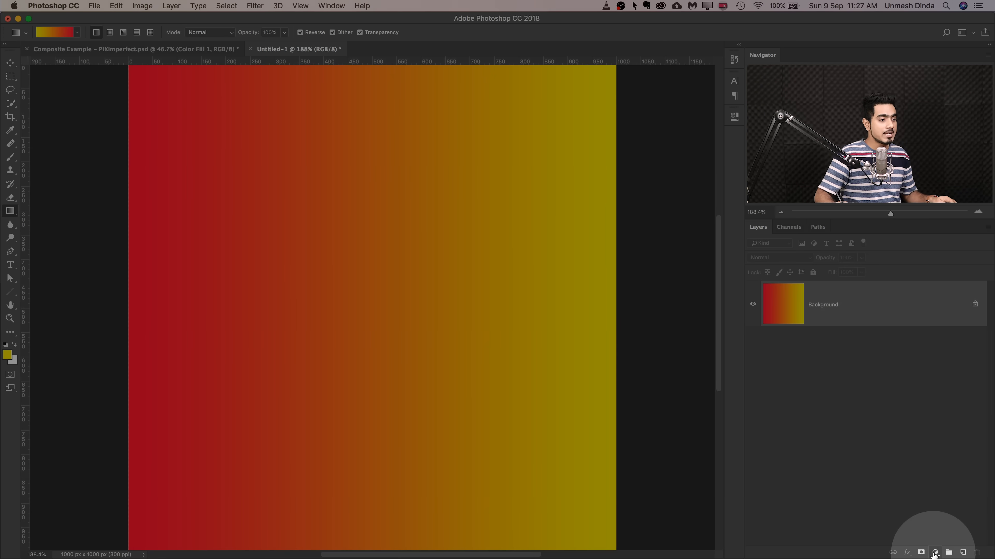
Try desaturating the gradient with a Hue/Saturation adjustment layer at saturation -100, and delete that layer.
left_click(935, 552)
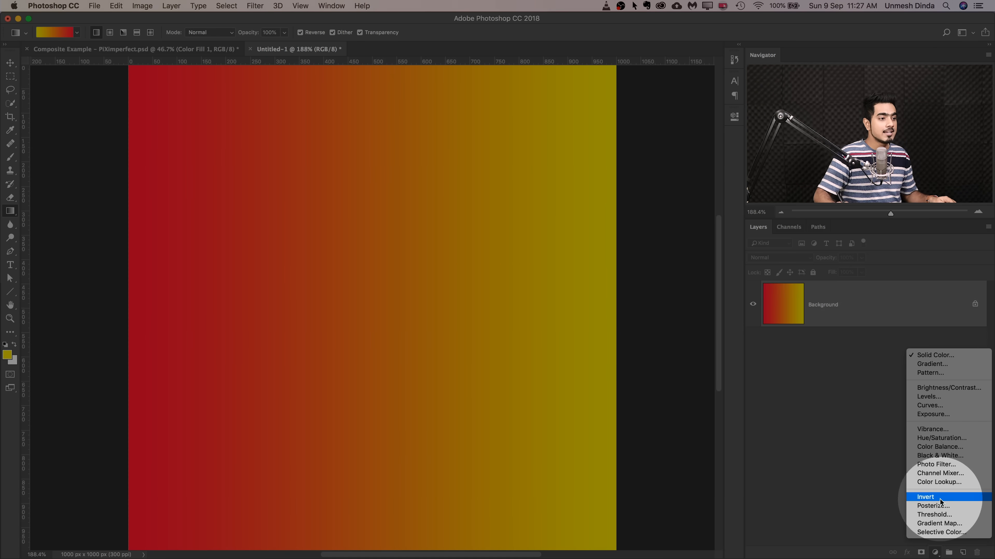
left_click(958, 441)
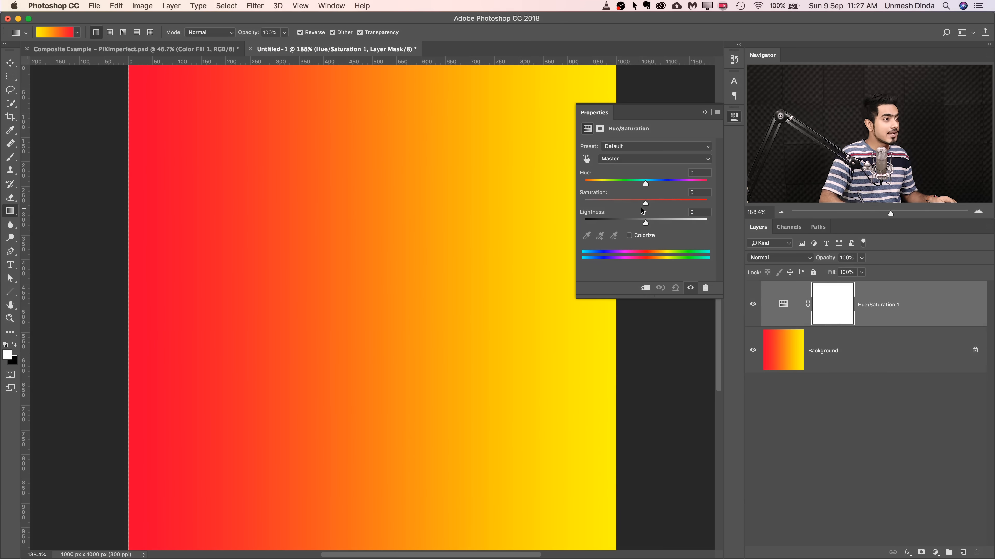
left_click_drag(645, 203, 392, 208)
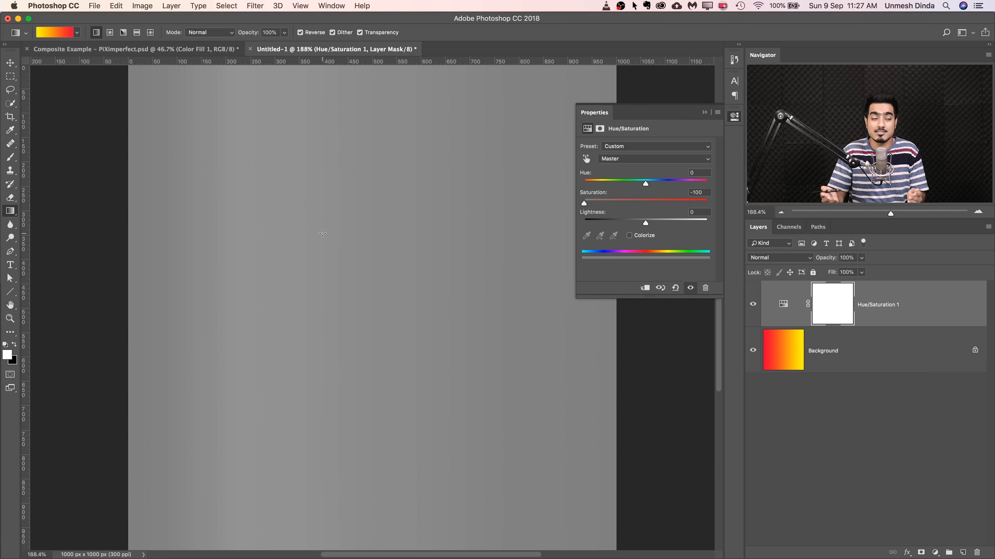
left_click(704, 114)
left_click_drag(927, 297, 976, 552)
Add a grey #858585 Solid Color fill layer above the gradient in Color blend mode, and close the test document without saving.
left_click(935, 552)
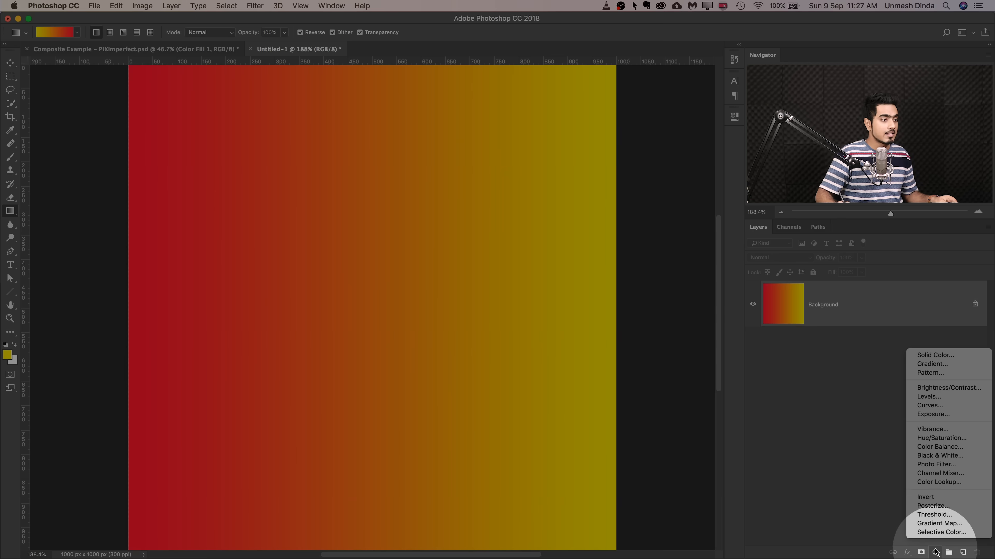
left_click(951, 355)
left_click_drag(622, 299, 589, 346)
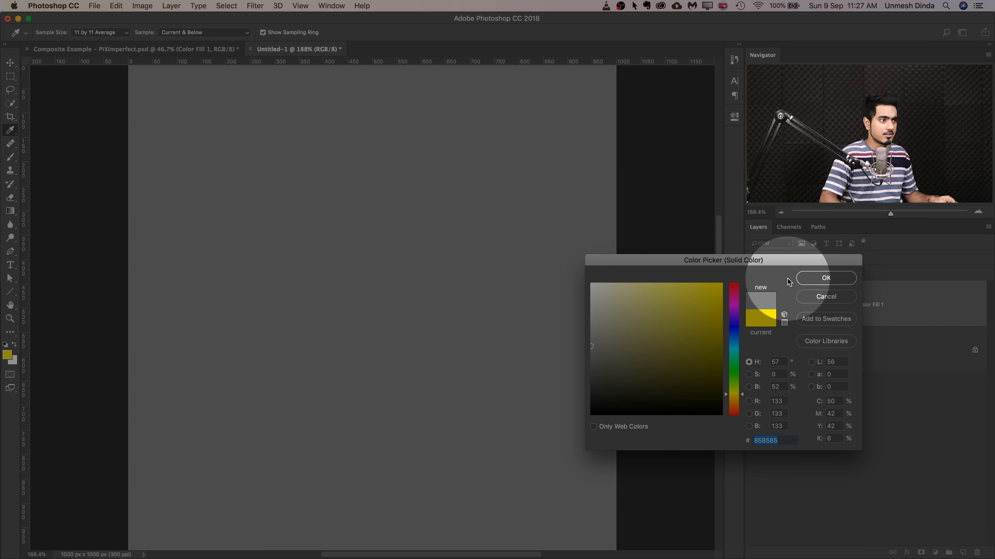
left_click(816, 279)
left_click(784, 256)
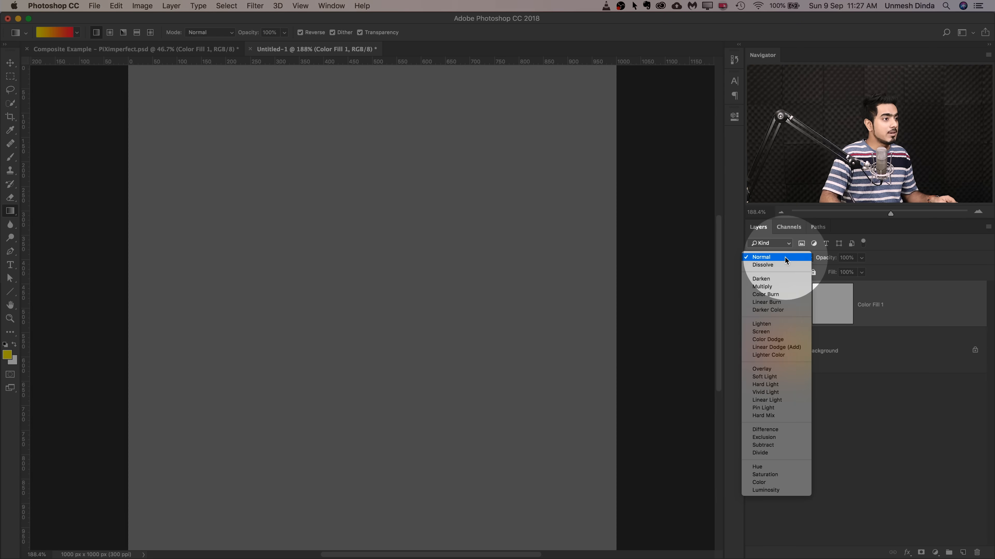
left_click(761, 483)
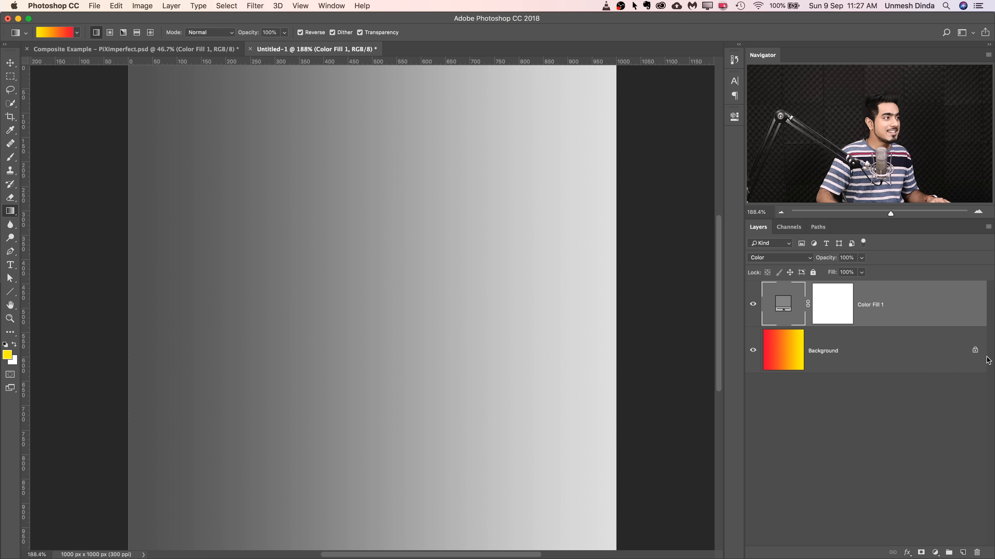
left_click(250, 49)
left_click(464, 191)
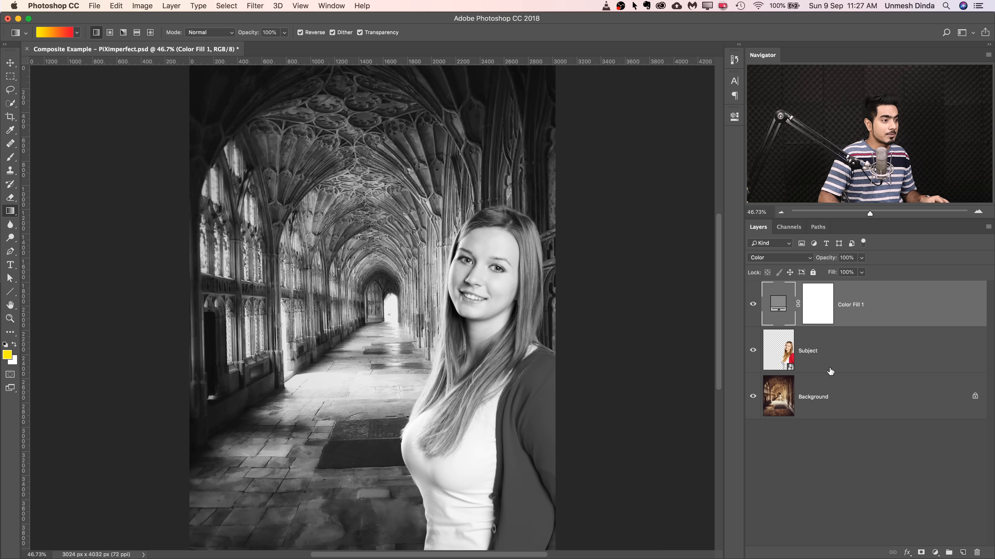
Add a Curves adjustment layer above the Subject layer, raise its midtones, and clip it to the Subject.
left_click(879, 351)
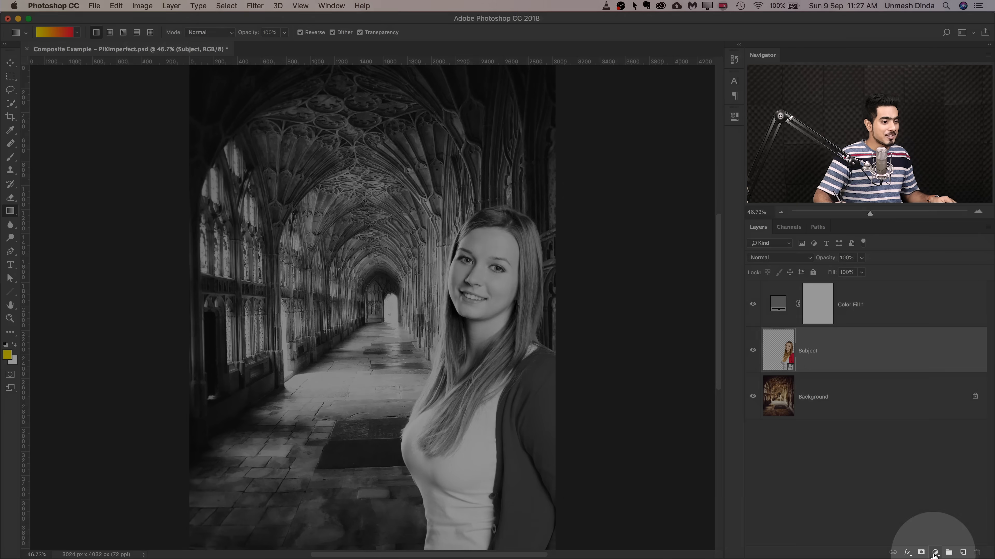
left_click(935, 553)
left_click(947, 406)
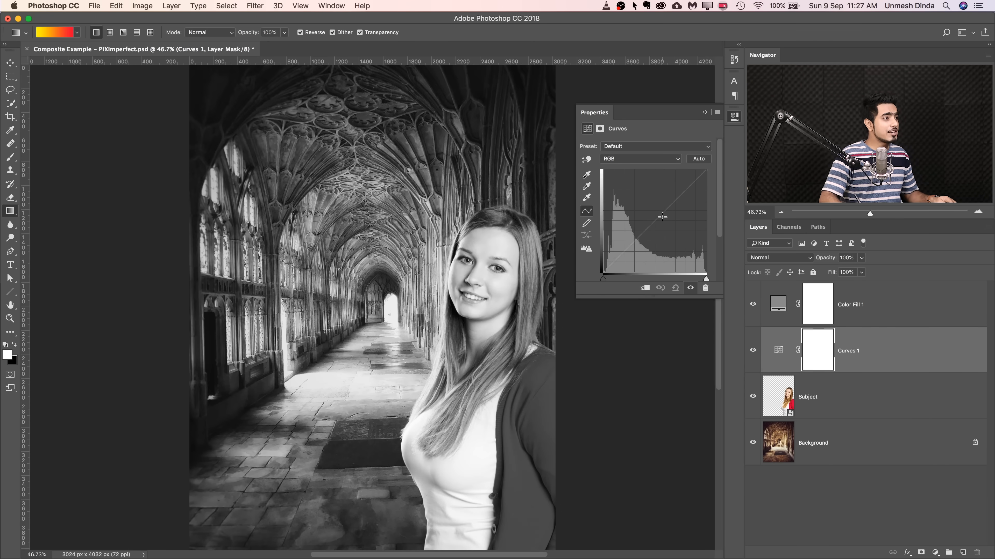
mouse_move(662, 216)
left_mouse_down()
mouse_move(673, 242)
mouse_move(642, 200)
mouse_move(647, 213)
left_mouse_up()
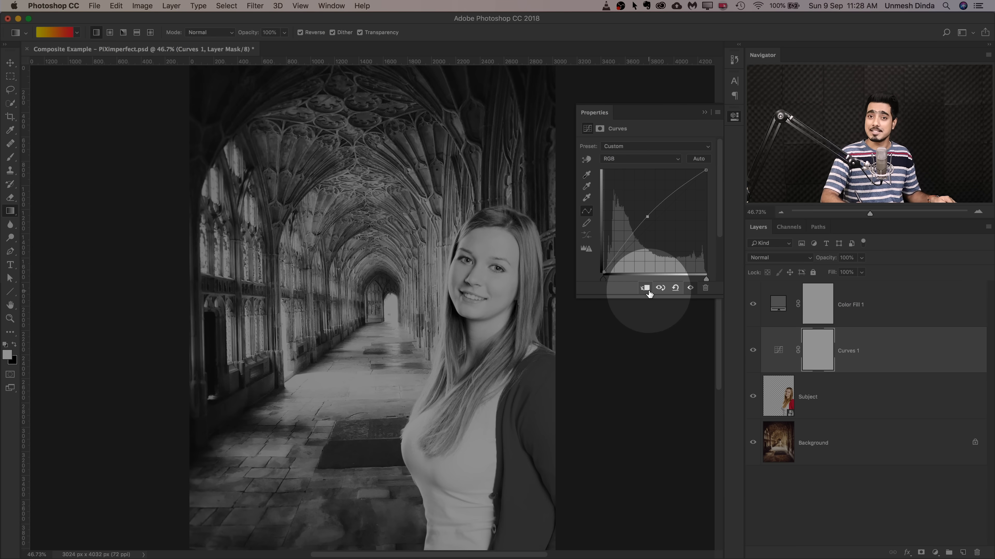
left_click(644, 288)
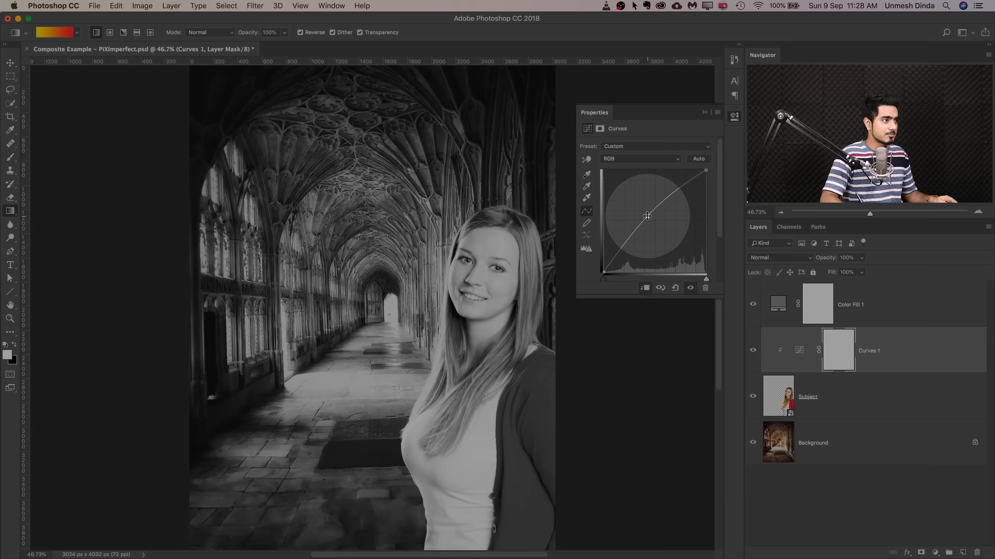
Remove the midtone point from the curve and darken the subject with a new curve point sampled on her forehead.
left_click_drag(649, 215, 643, 104)
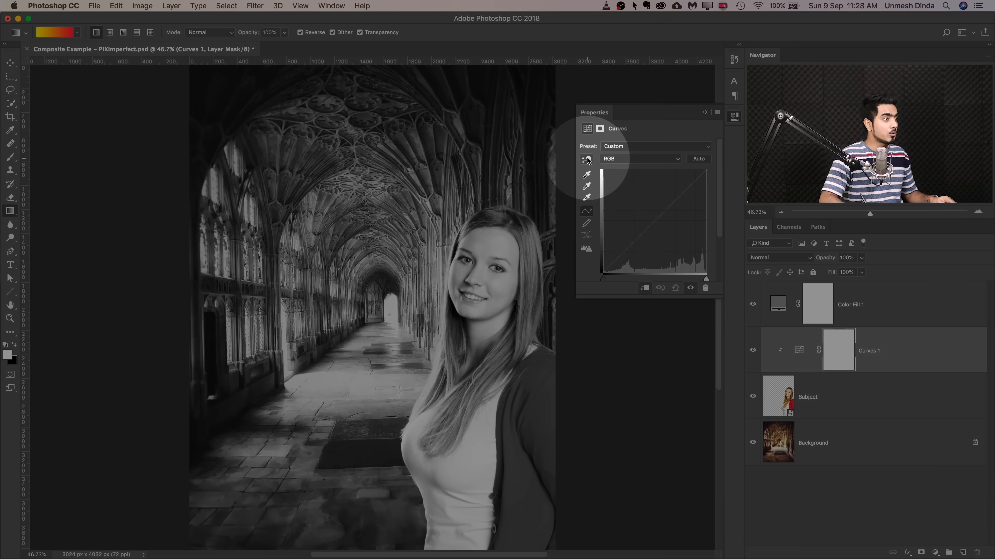
left_click(587, 159)
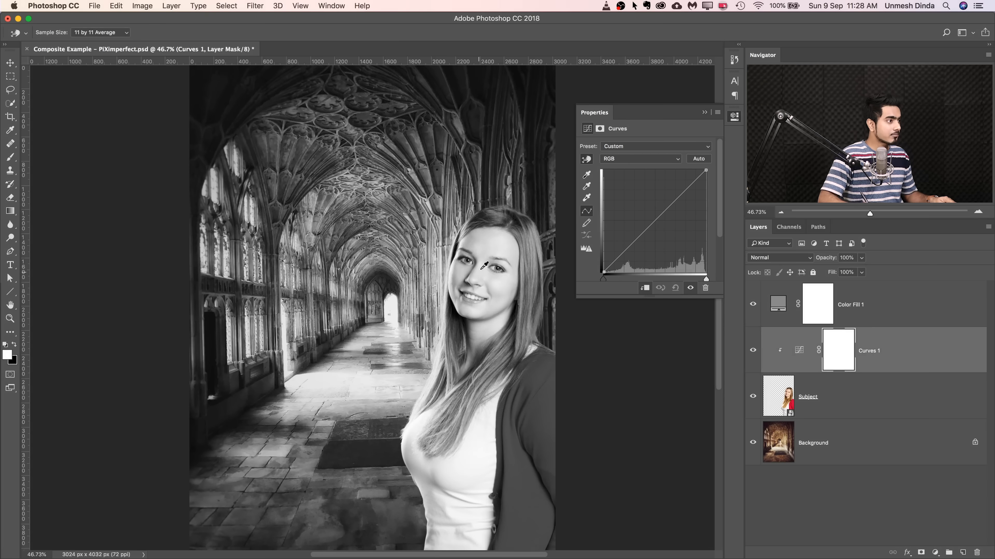
left_click_drag(487, 244, 489, 248)
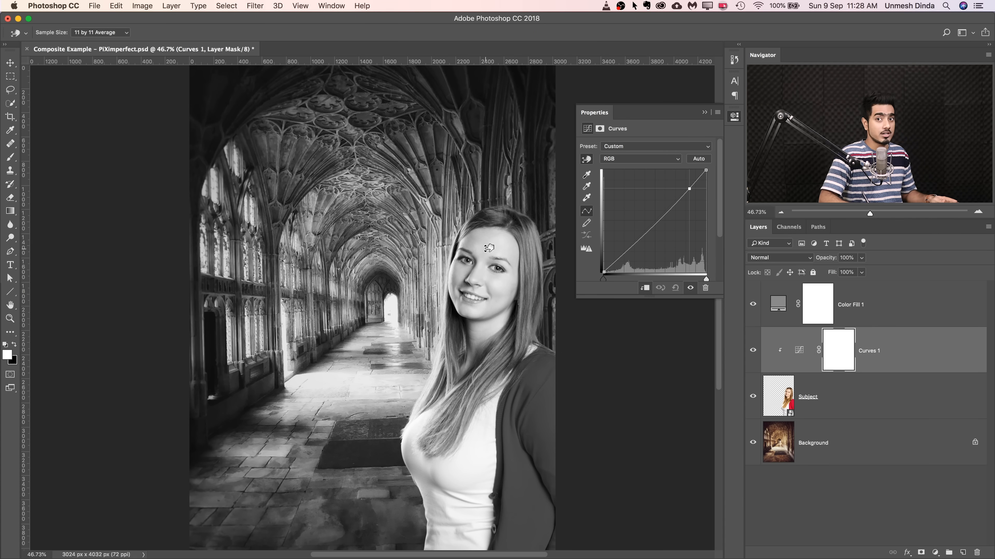
left_click_drag(489, 248, 434, 260)
left_click_drag(688, 196, 689, 200)
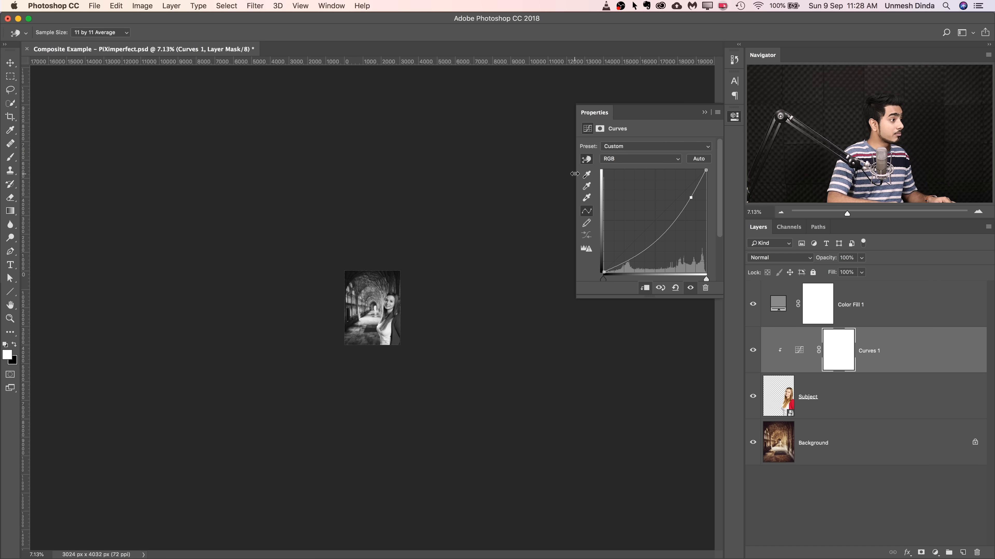
Fit the composite in view, hide the Color Fill 1 check layer, and compare the subject with and without Curves 1.
key("super+0")
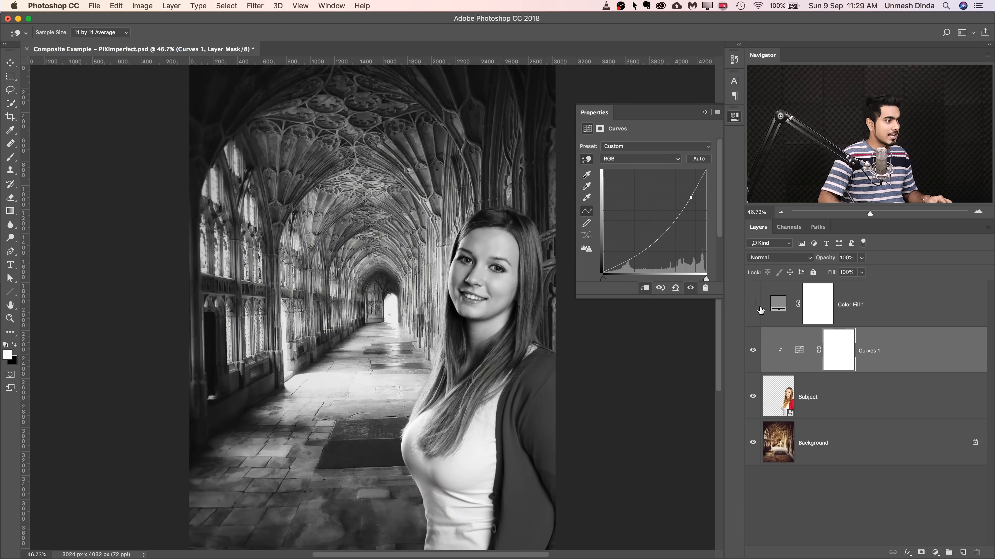
left_click(753, 304)
left_click(752, 351)
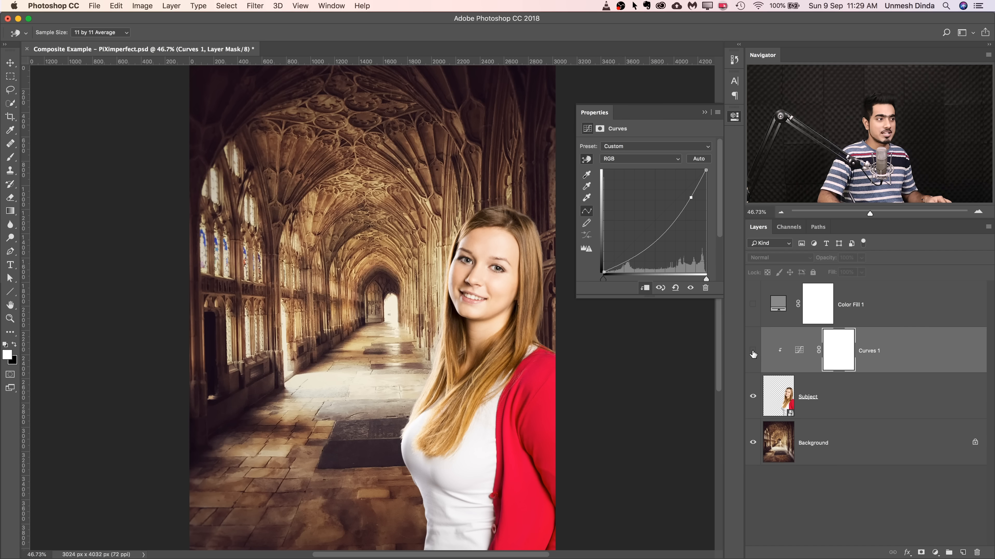
left_click(753, 351)
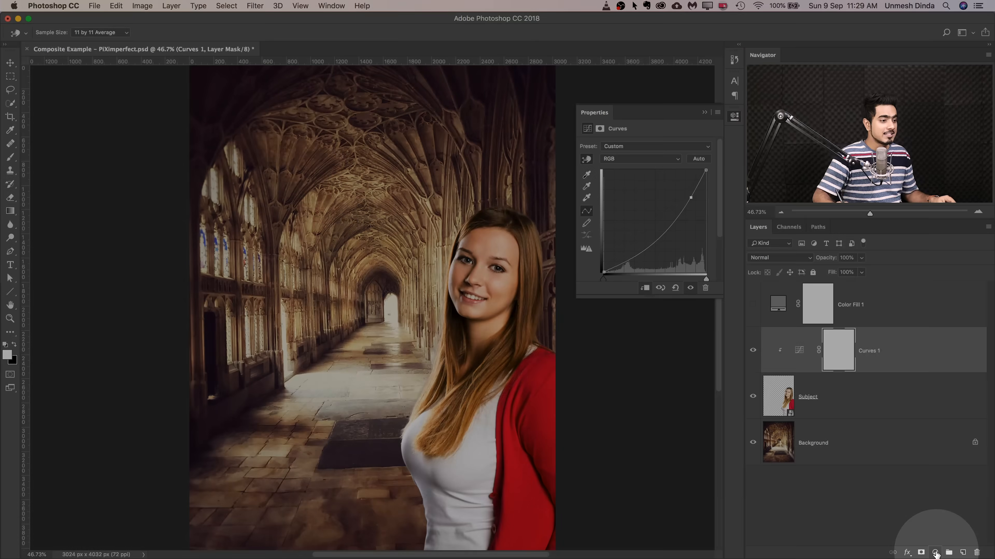
Add a grey #808080 Solid Color fill layer above Curves 1 and set its blend mode to Luminosity.
left_click(936, 552)
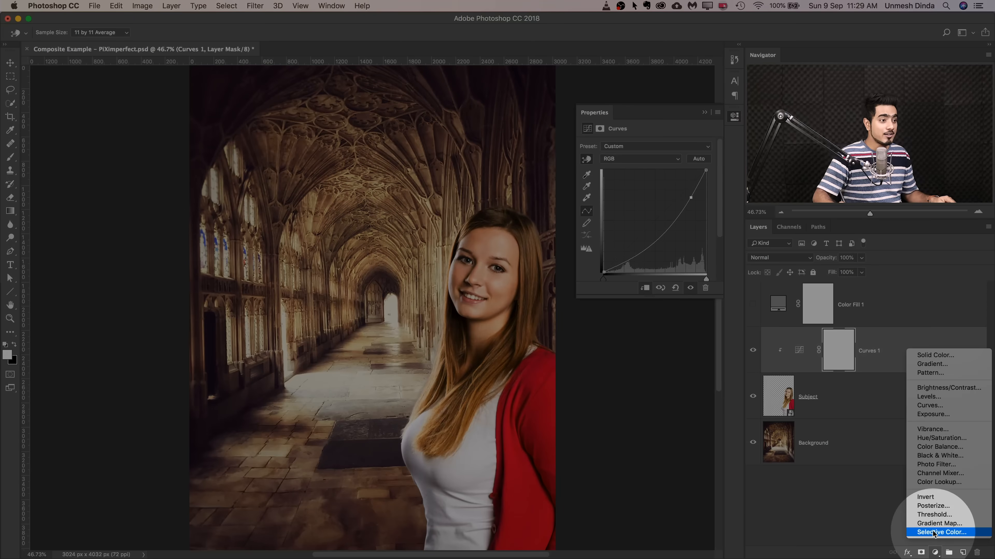
left_click(944, 357)
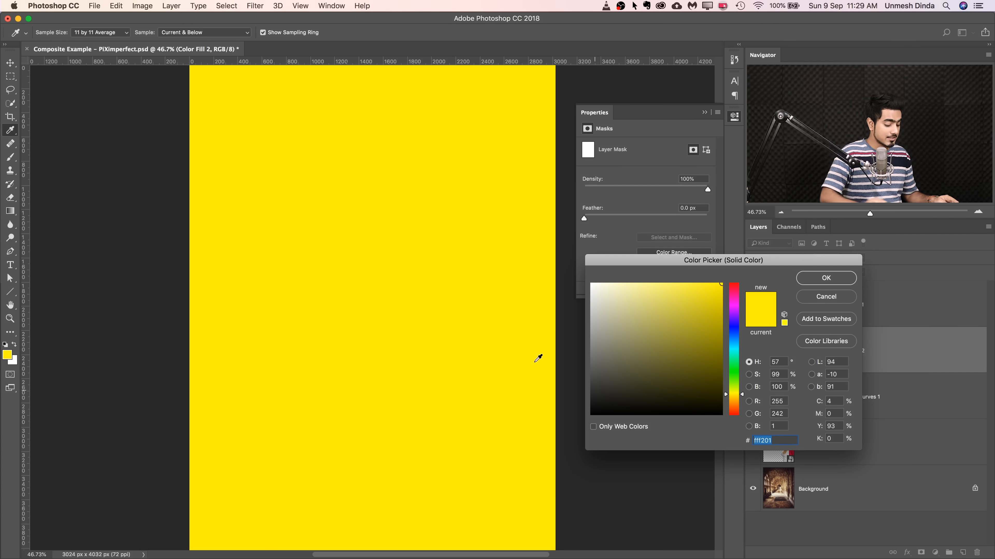
type("808080")
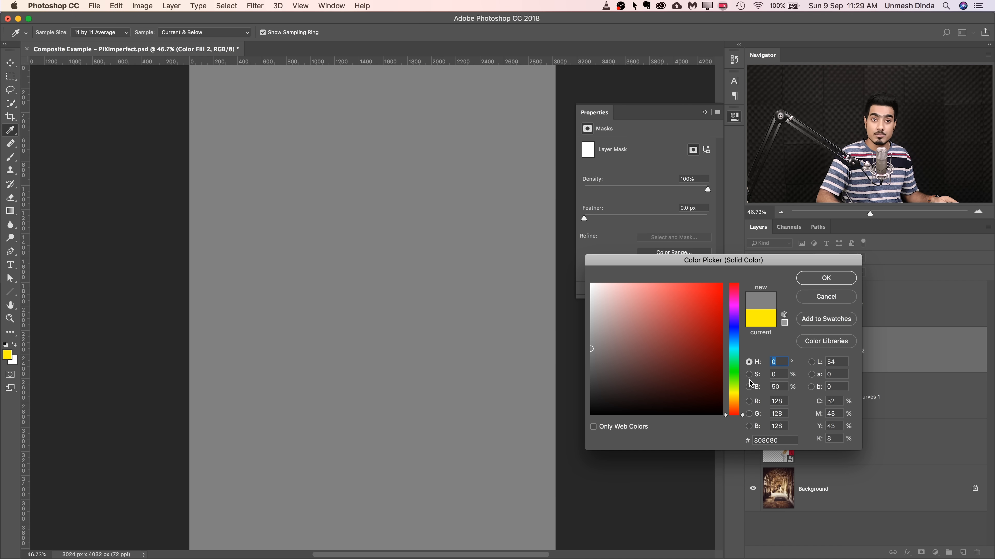
left_click(827, 279)
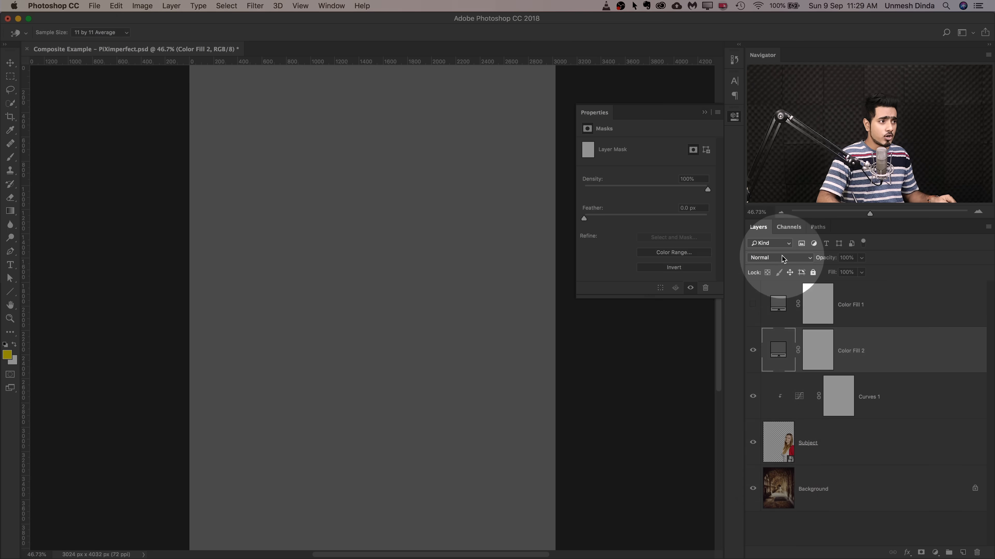
left_click(780, 259)
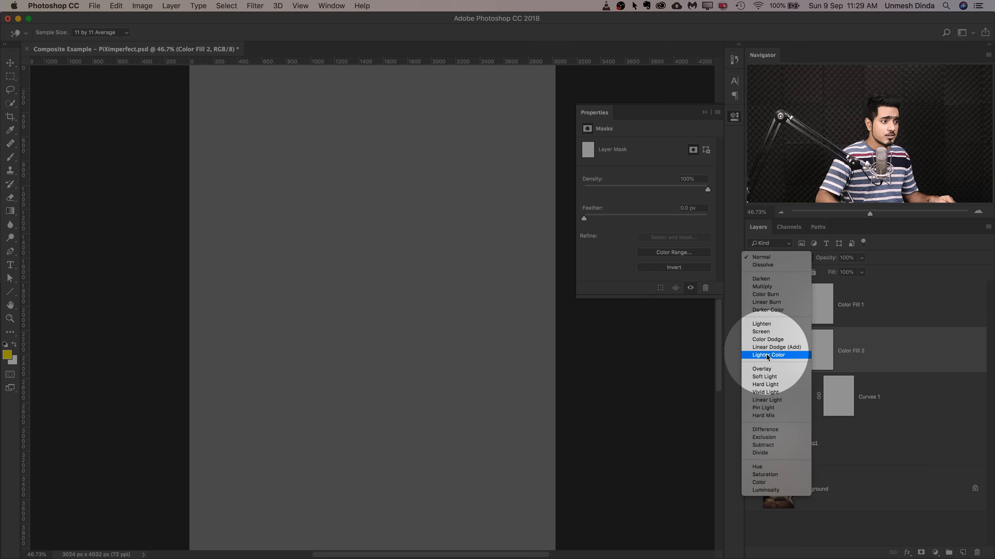
left_click(767, 491)
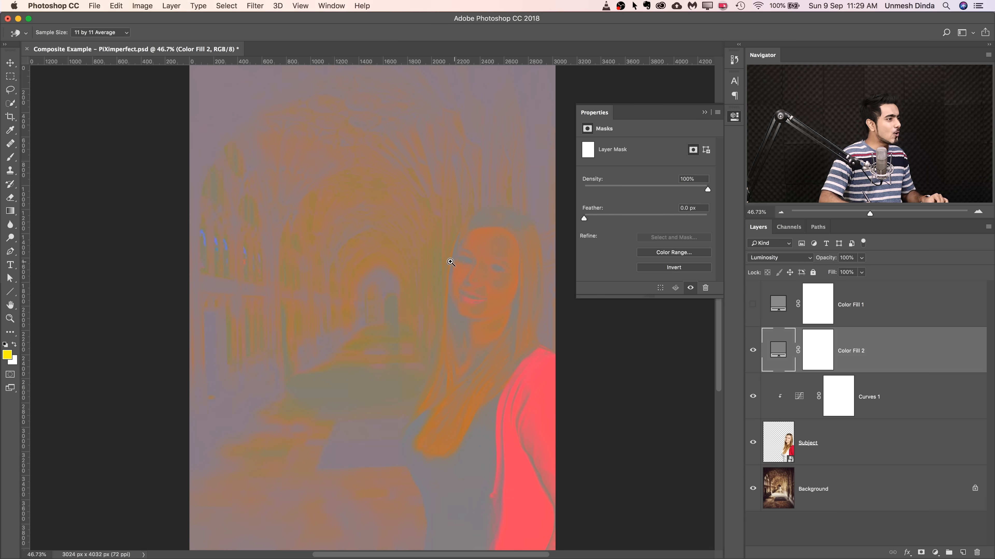
Inspect the subject's colours against the hallway, and add a contrast-boosting Curves layer above Color Fill 2 with an anchored highlight and lowered midtones.
left_click_drag(438, 258, 440, 301)
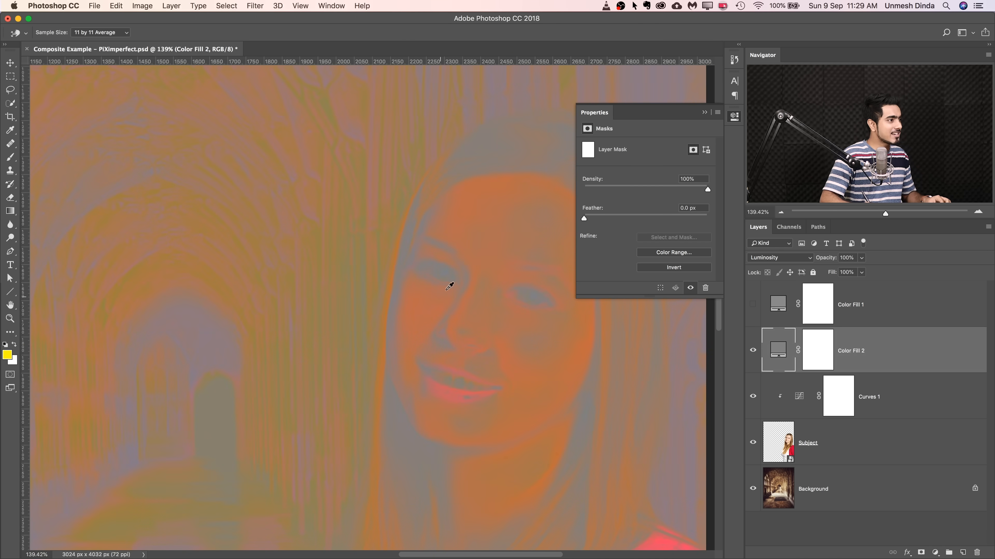
scroll(441, 297, "up", 5)
scroll(441, 298, "right", 3)
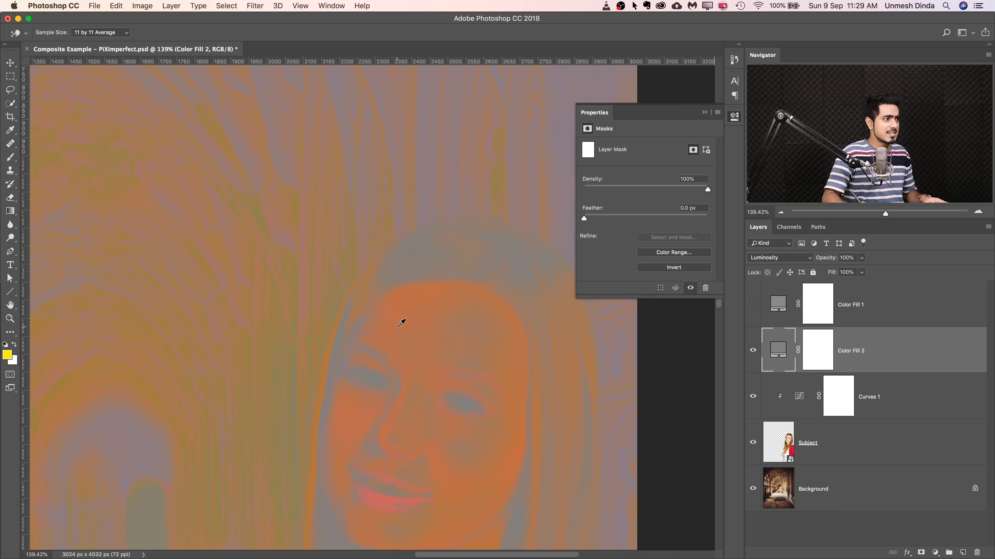
scroll(469, 321, "up", 2)
scroll(469, 321, "left", 2)
left_click_drag(477, 284, 438, 298)
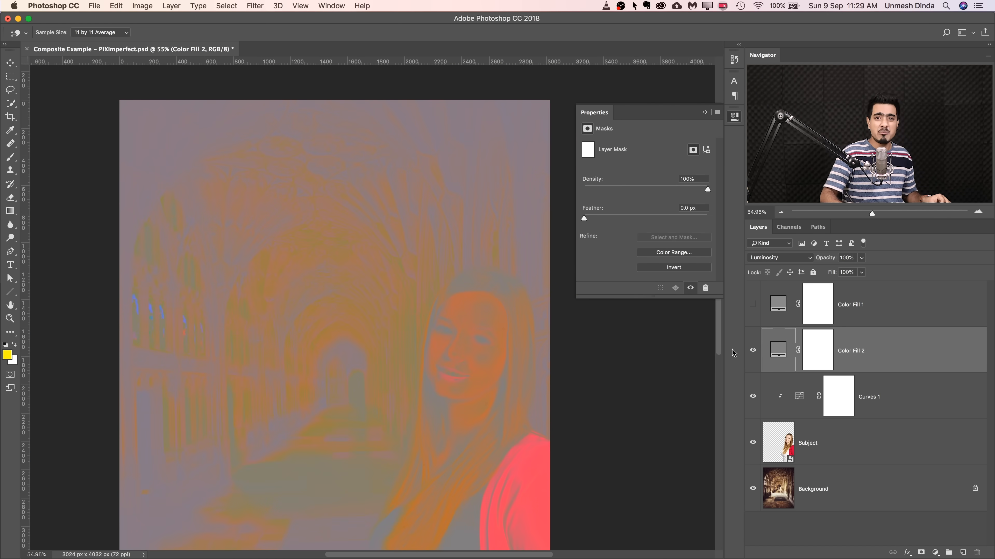
left_click(941, 549)
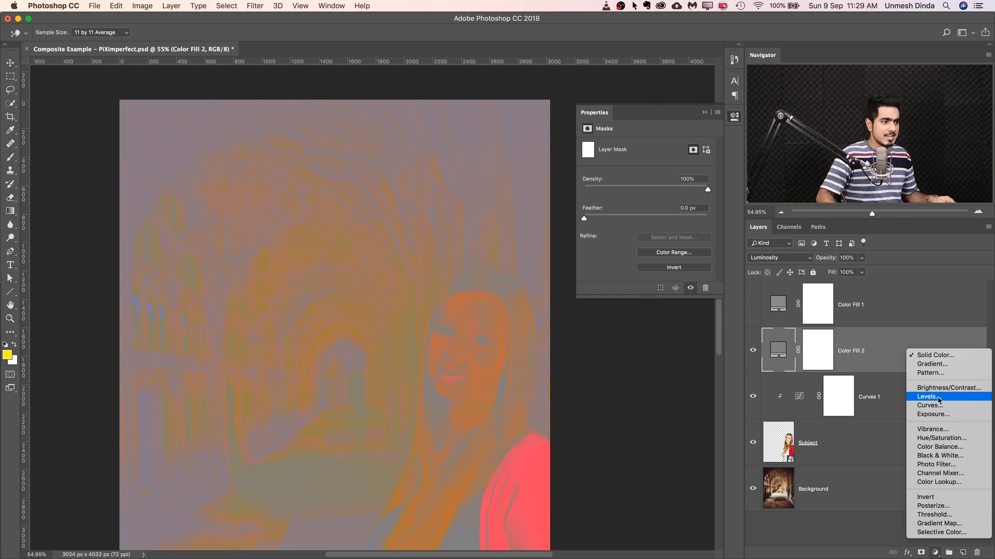
left_click(934, 407)
left_click(678, 195)
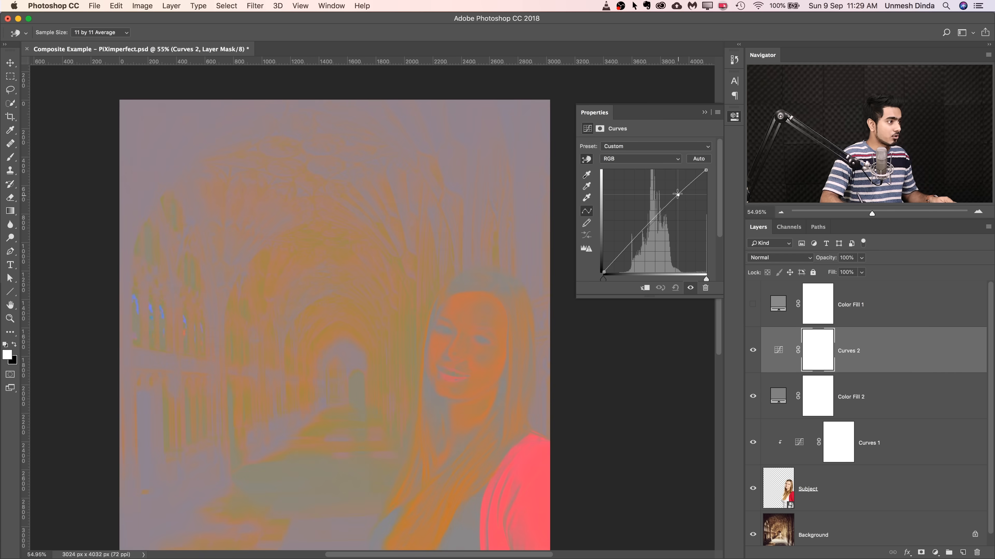
left_click_drag(647, 227, 653, 231)
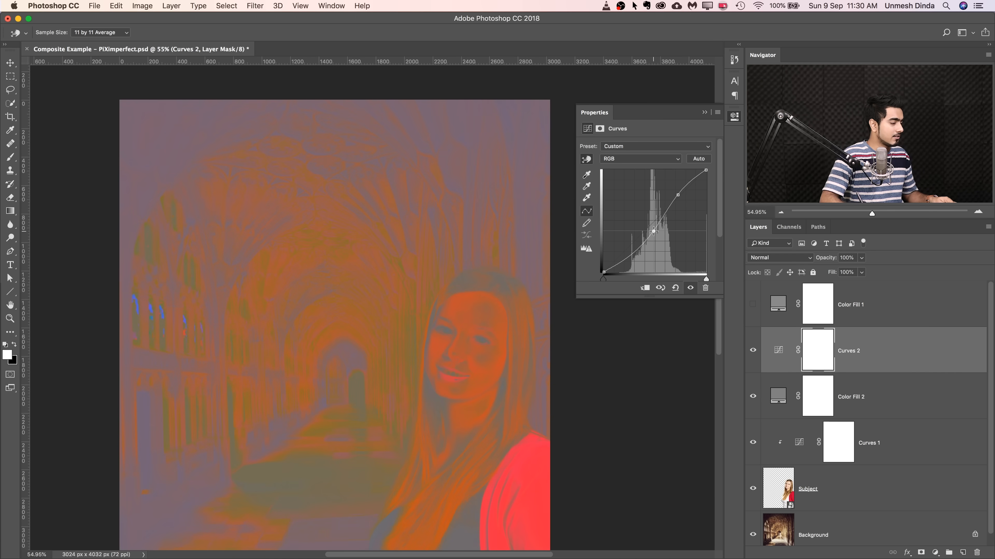
left_click(706, 114)
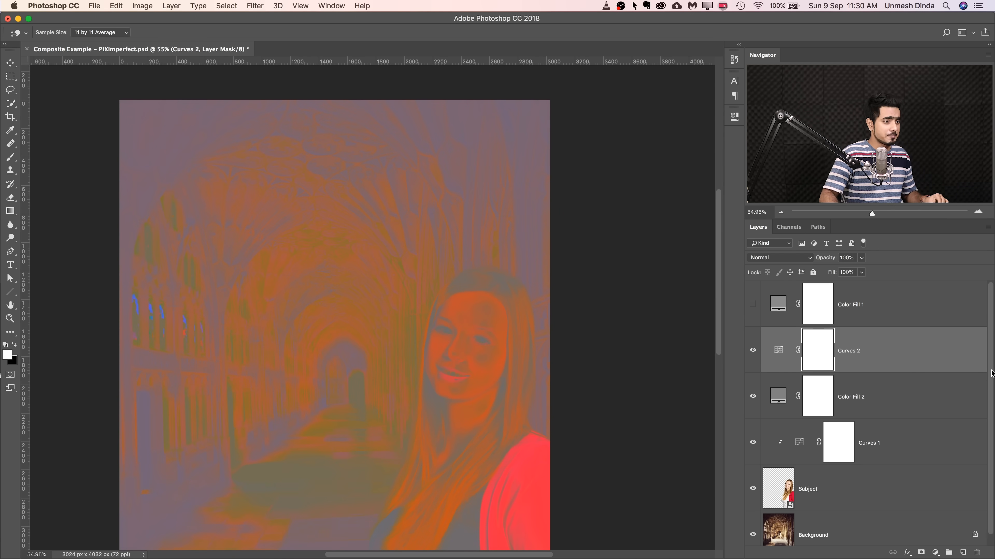
Add another Curves adjustment layer directly above Curves 1 and clip it to the Subject.
scroll(939, 392, "down", 1)
left_click(899, 417)
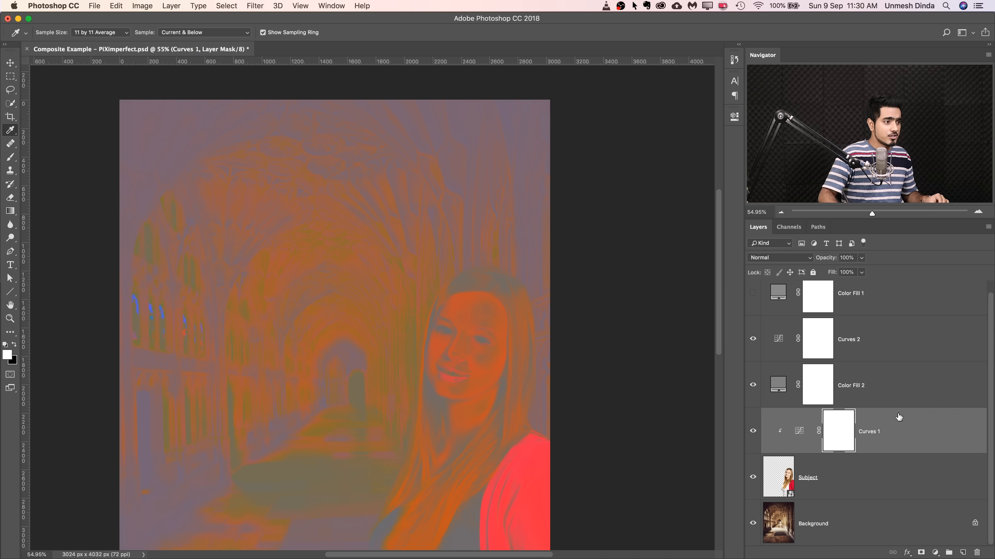
left_click(935, 554)
left_click(938, 409)
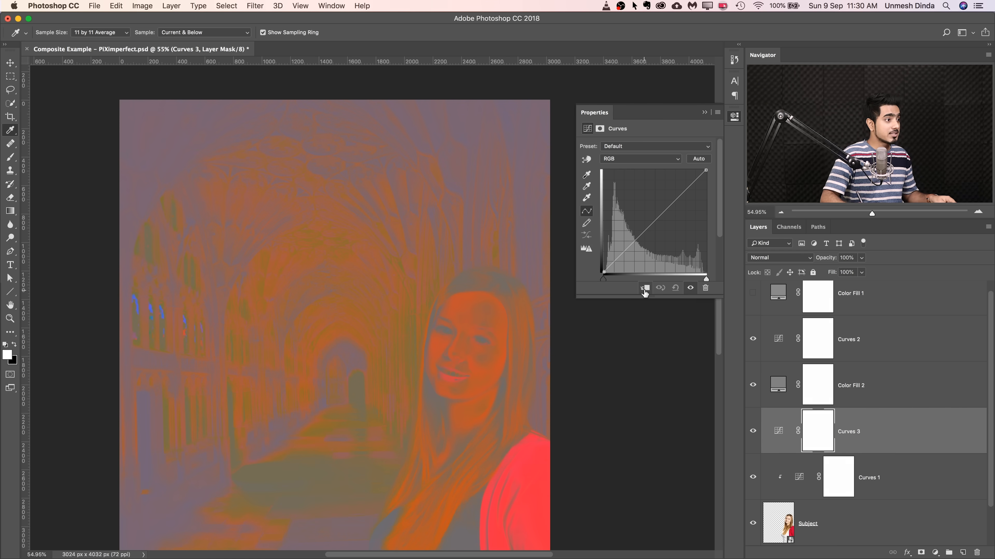
left_click(644, 290)
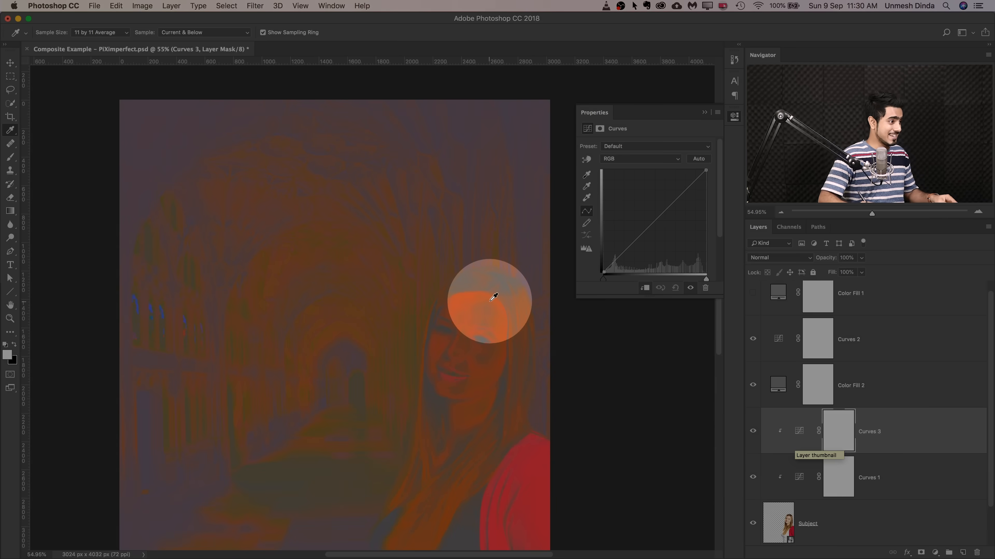
Lower the Red channel of Curves 3 with the on-image adjustment tool, sampling the subject's forehead.
scroll(478, 319, "down", 2)
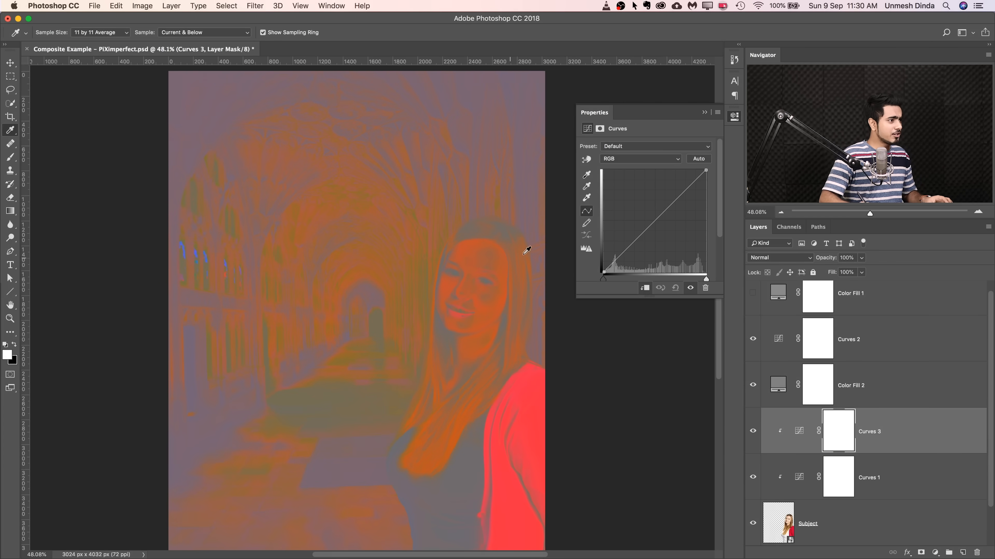
left_click(637, 159)
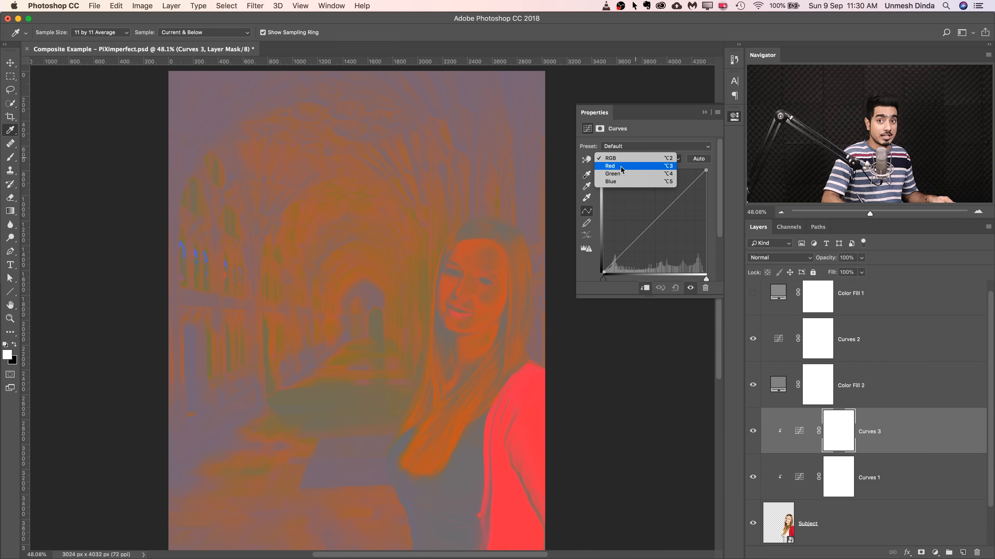
left_click(620, 168)
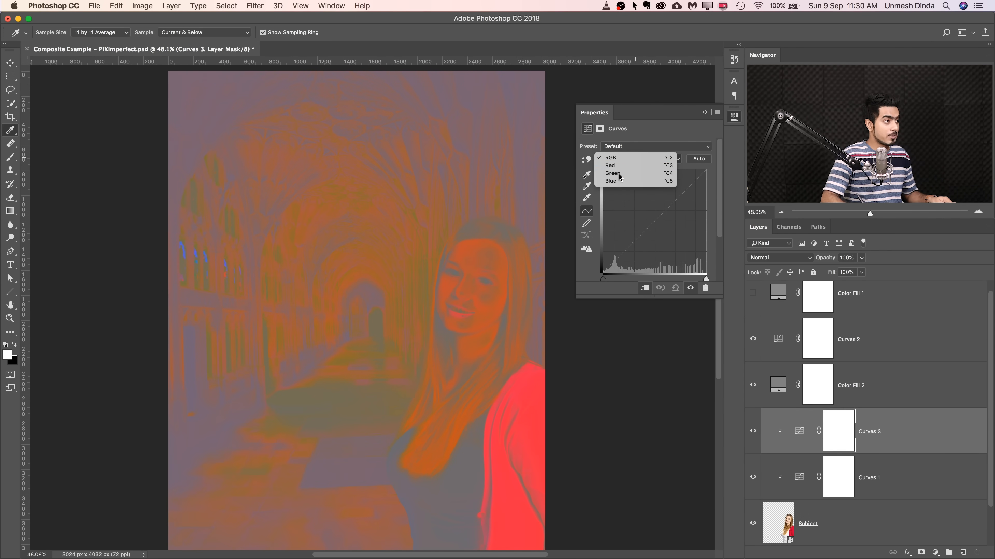
left_click(587, 162)
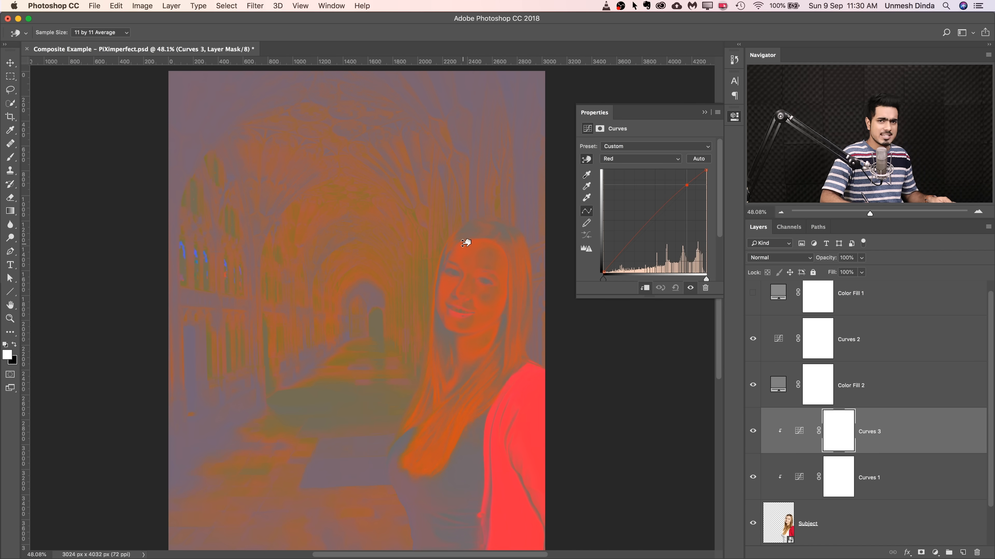
left_click_drag(465, 243, 467, 252)
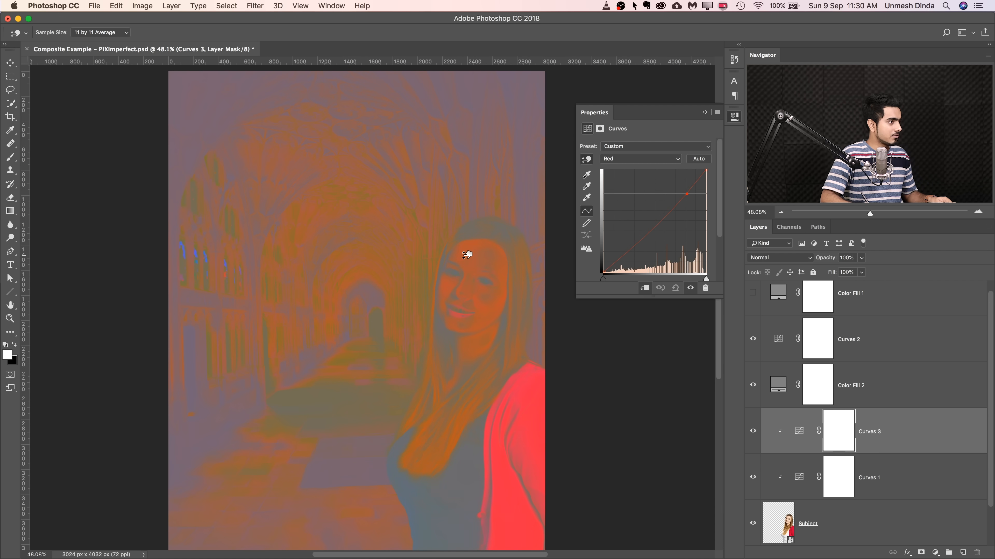
Raise the Green channel of Curves 3 slightly with a point sampled on the subject's forehead.
left_click(634, 164)
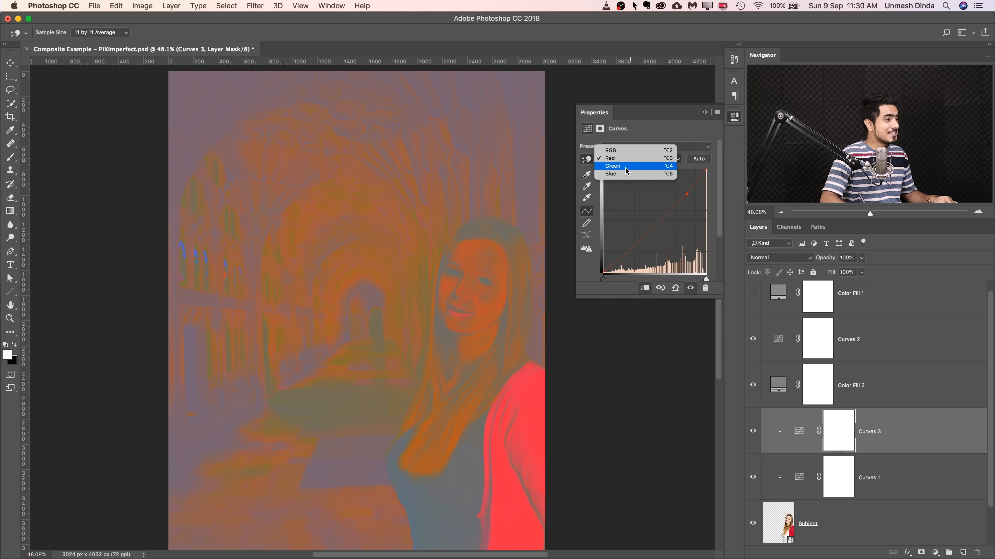
left_click(625, 169)
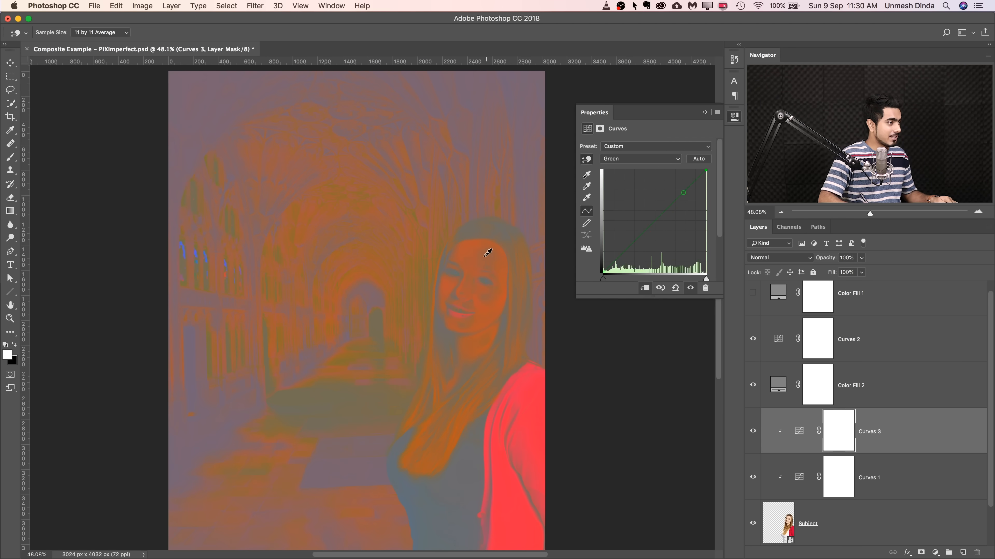
mouse_move(466, 251)
left_mouse_down()
mouse_move(466, 260)
mouse_move(465, 248)
left_mouse_up()
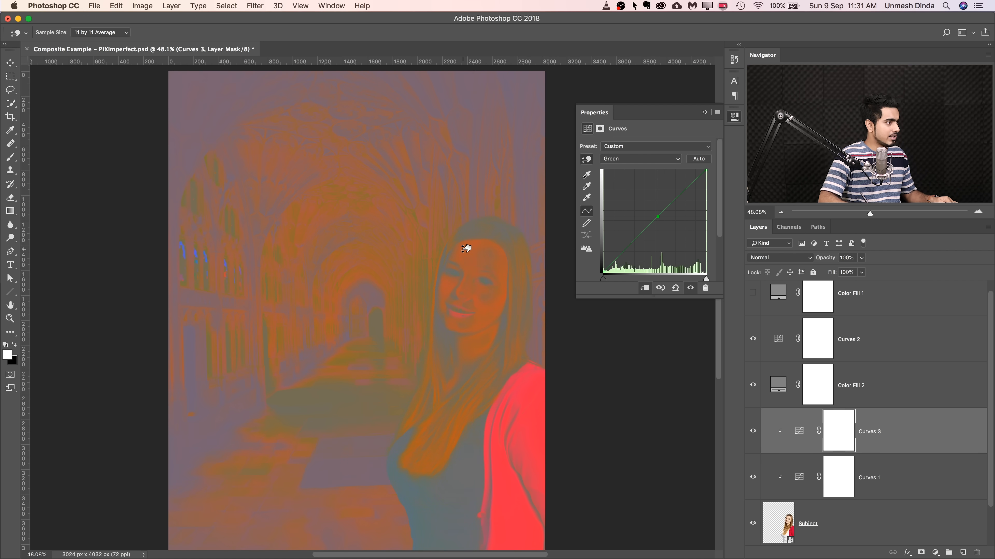
Lower the Blue channel of Curves 3 with a point sampled on the subject's forehead, and return to the Green channel.
left_click(617, 159)
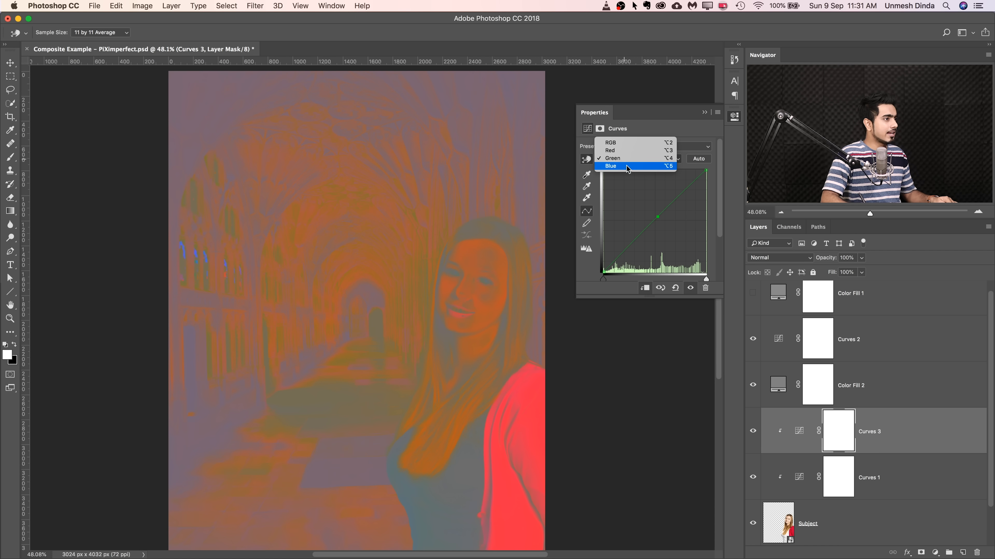
left_click(616, 168)
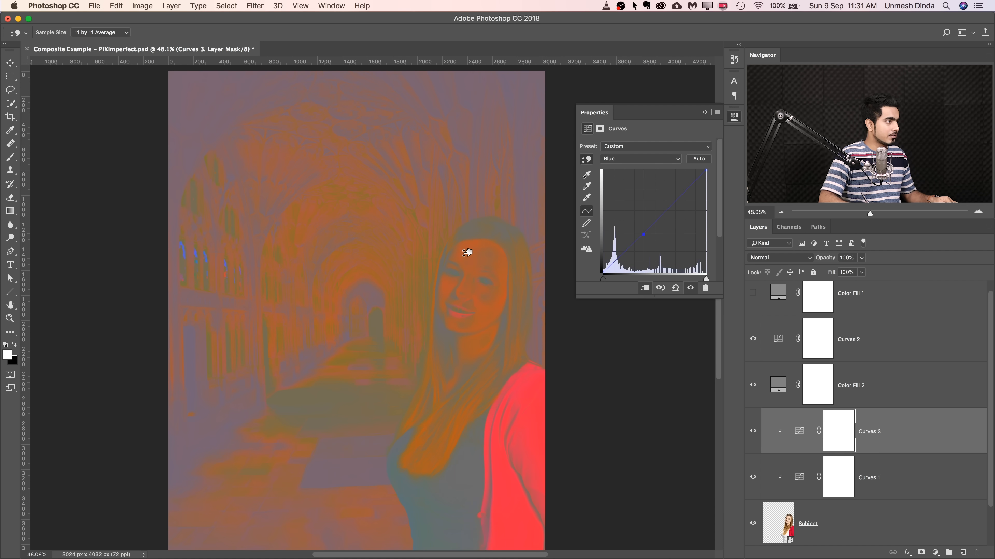
left_click_drag(467, 256, 469, 250)
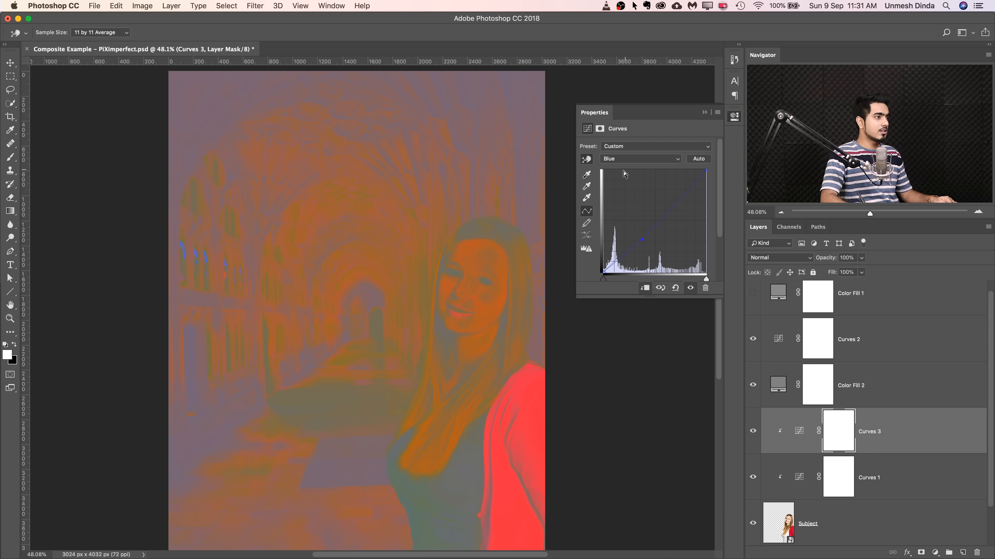
left_click(630, 160)
left_click(632, 152)
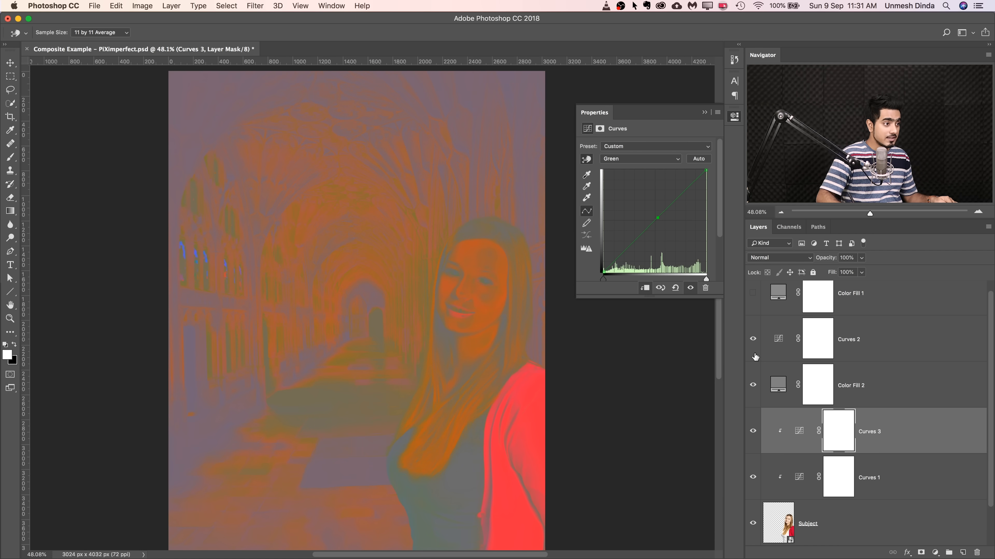
Hide the Curves 2 and Color Fill 2 check layers and compare the subject with and without Curves 3.
left_click(752, 339)
left_click(752, 385)
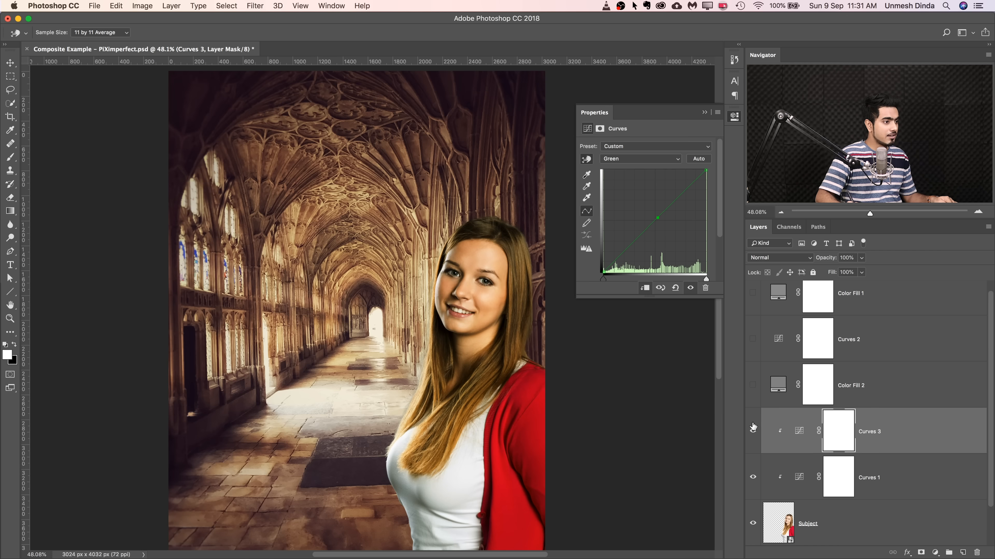
left_click(753, 432)
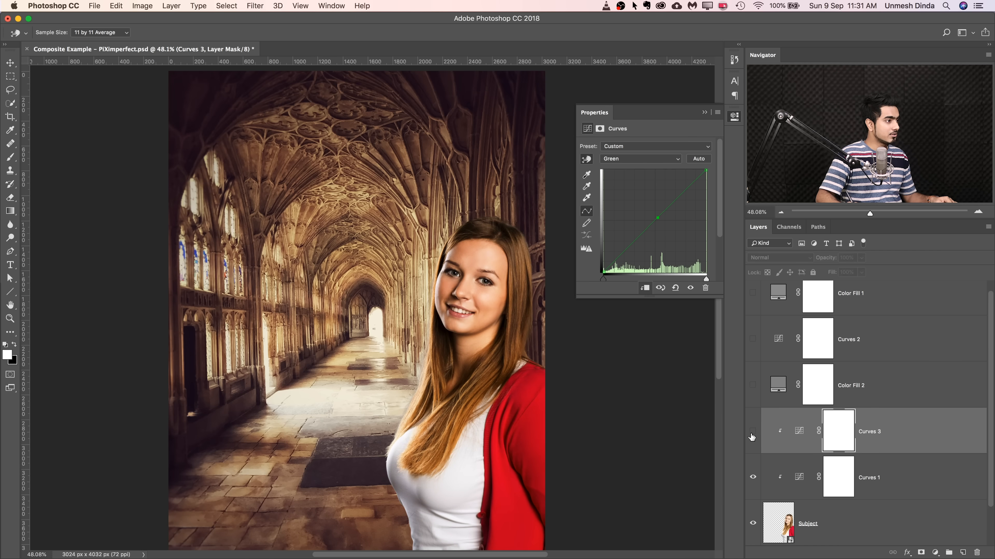
left_click(752, 432)
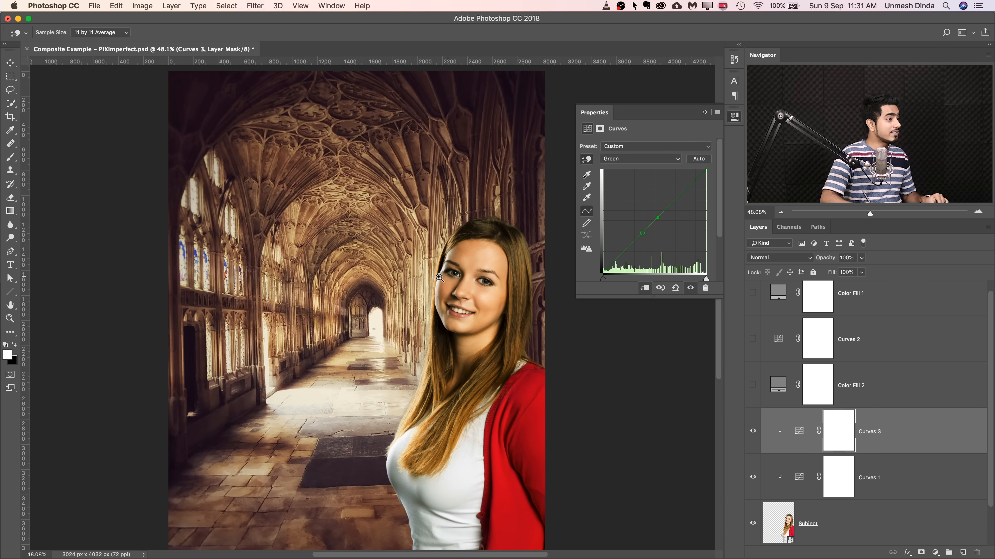
scroll(441, 277, "down", 2)
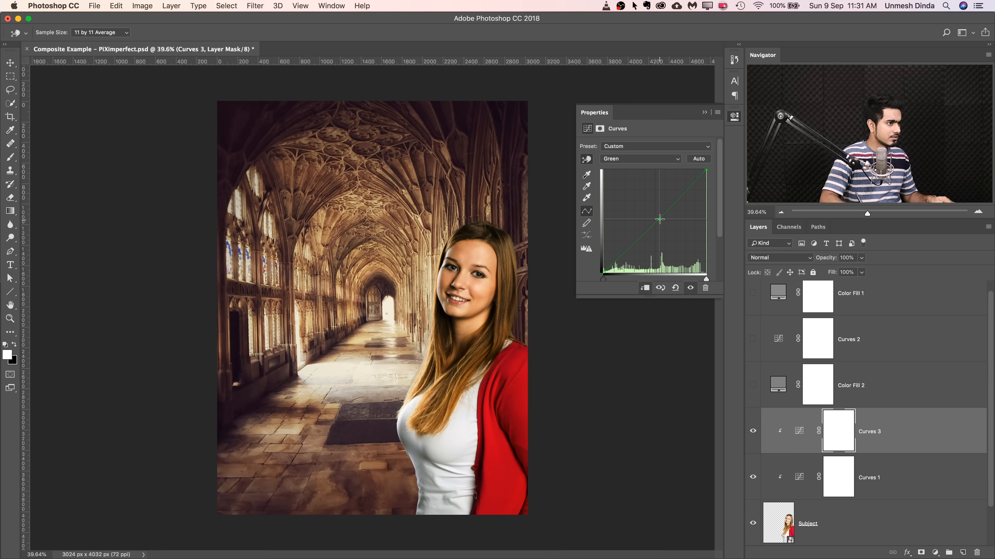
Recheck the subject's colour match by switching the Curves 3 layer off and back on.
left_click(752, 432)
left_click(753, 432)
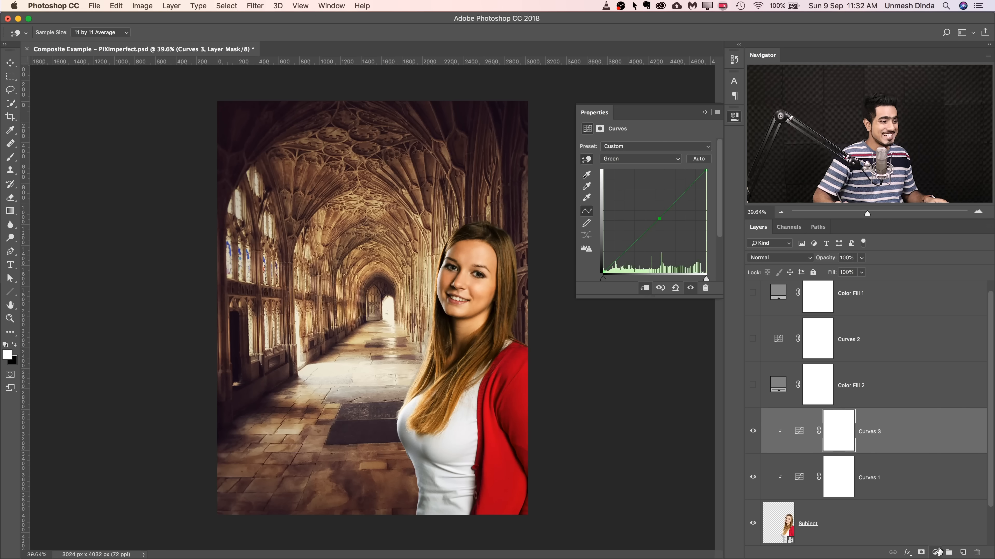
Add a Selective Color layer above Curves 3 and set Black to -100% for the Reds.
left_click(936, 553)
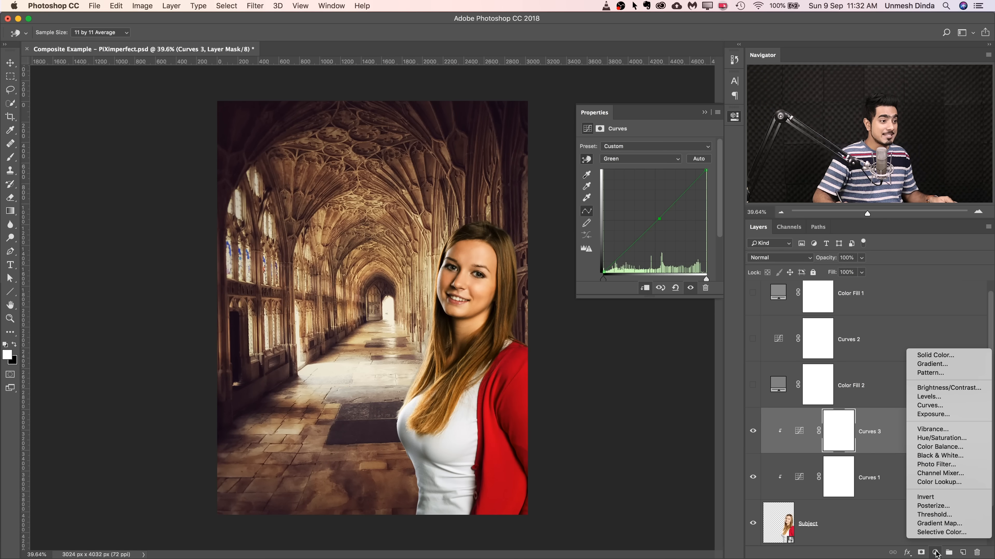
left_click(941, 533)
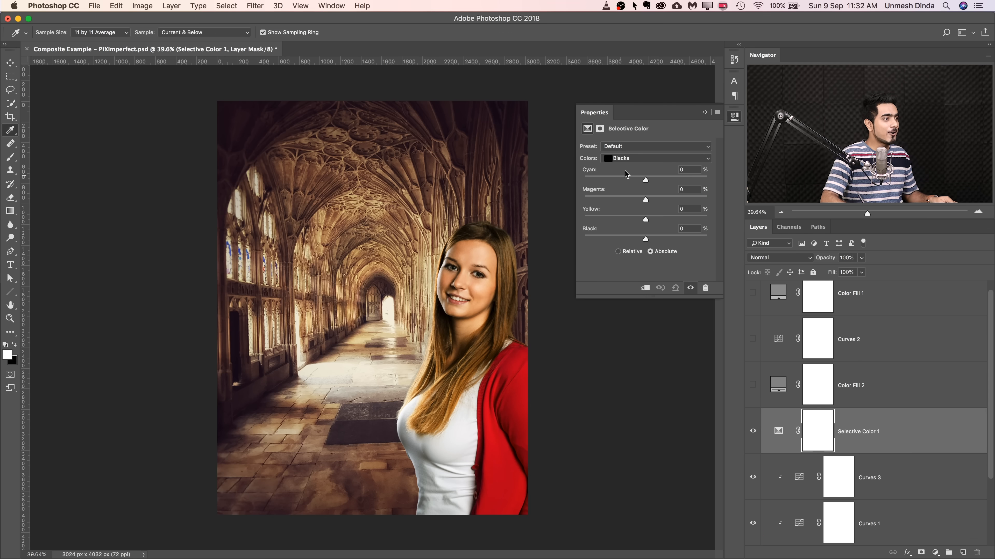
left_click(632, 159)
left_click(631, 98)
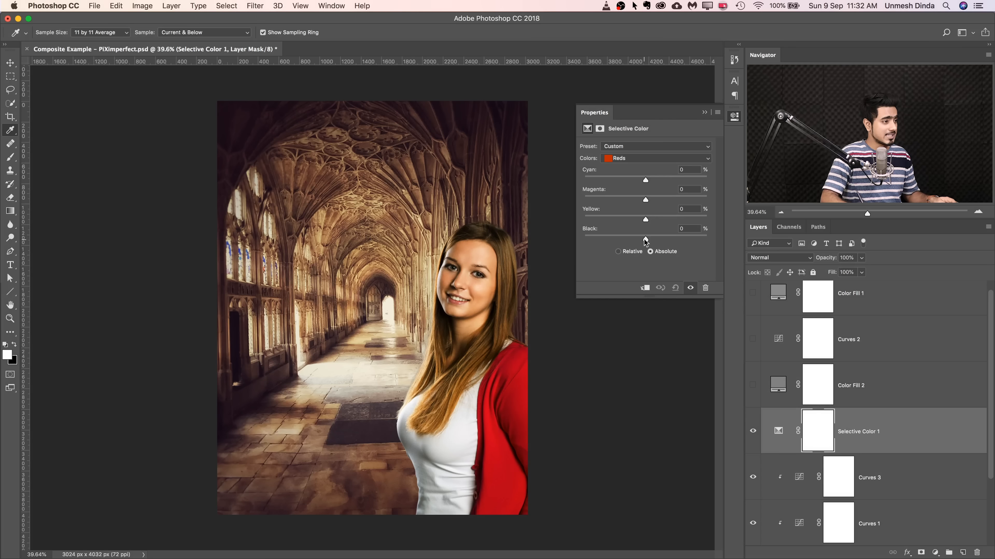
Set Black to -100% for the Yellows and the Greens in Selective Color 1.
left_click(635, 158)
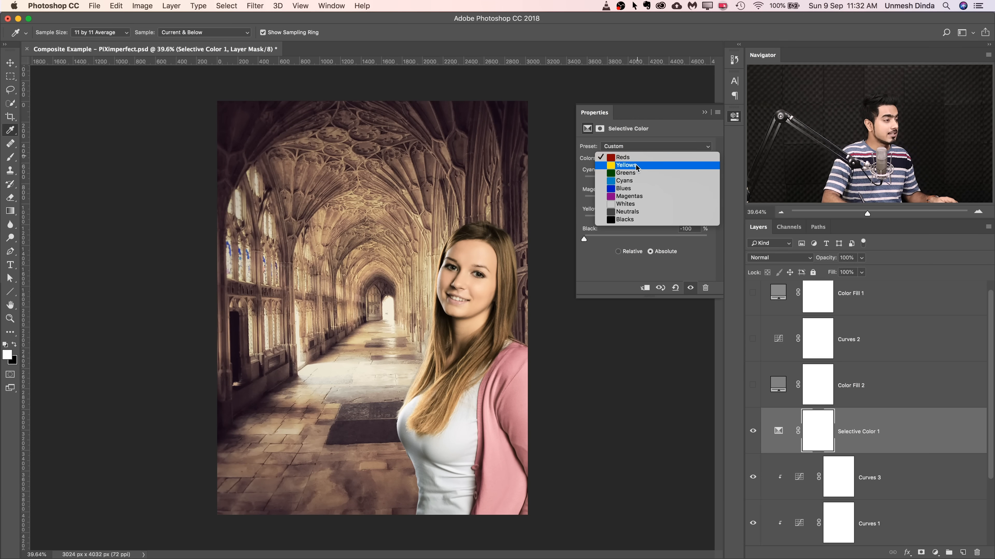
left_click(634, 166)
left_click_drag(645, 239, 558, 244)
left_click(642, 158)
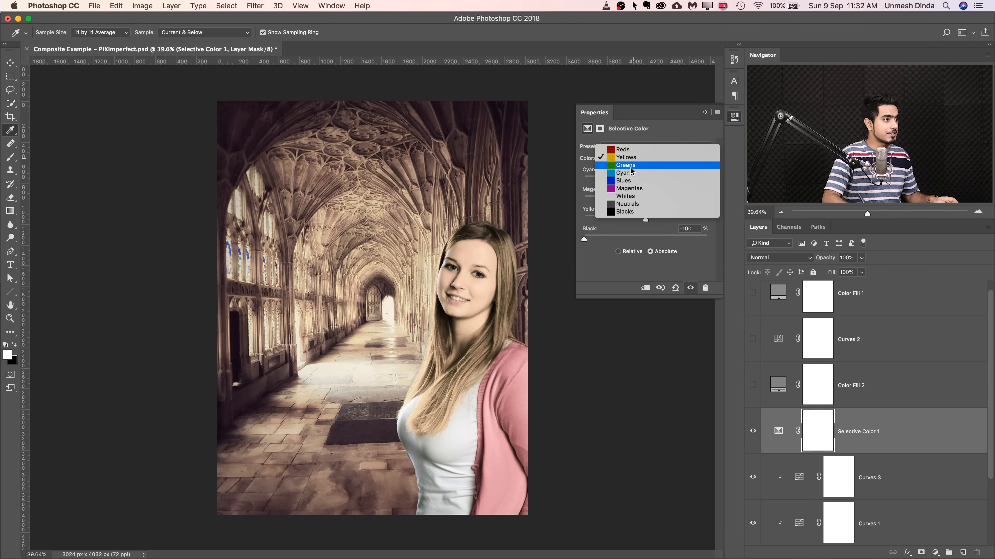
left_click(637, 164)
Set Black to -100% for the Cyans, Blues and Magentas in Selective Color 1.
left_click(642, 159)
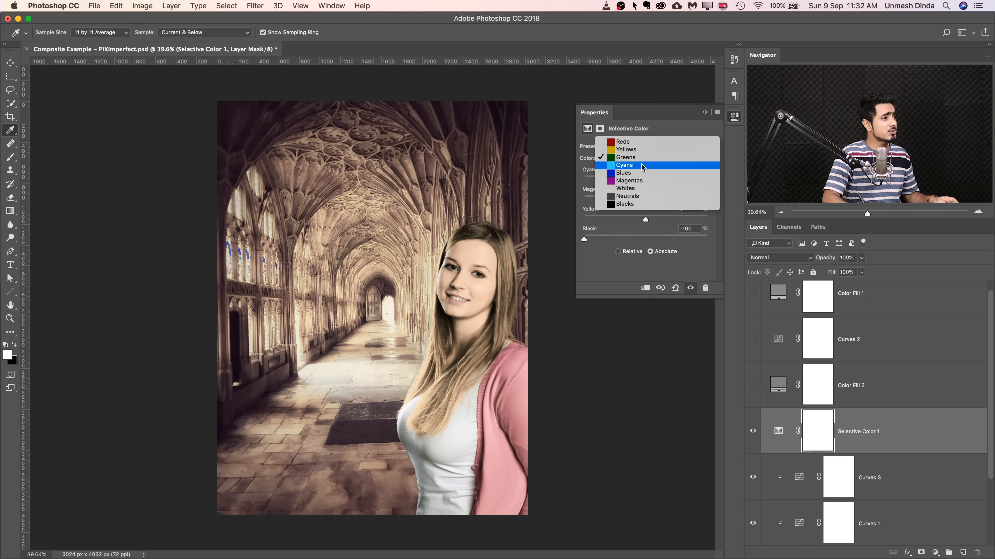
left_click(644, 165)
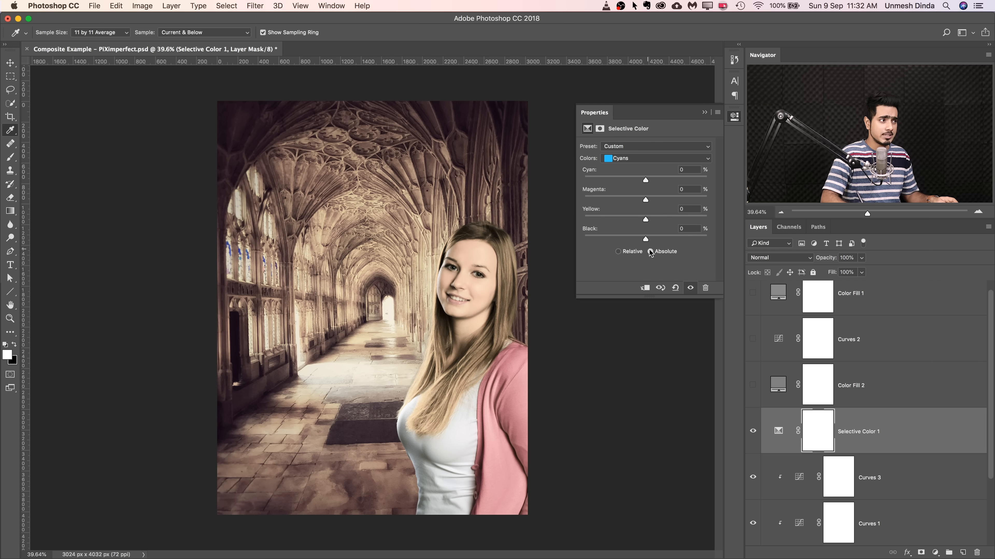
left_click(646, 159)
left_click(646, 167)
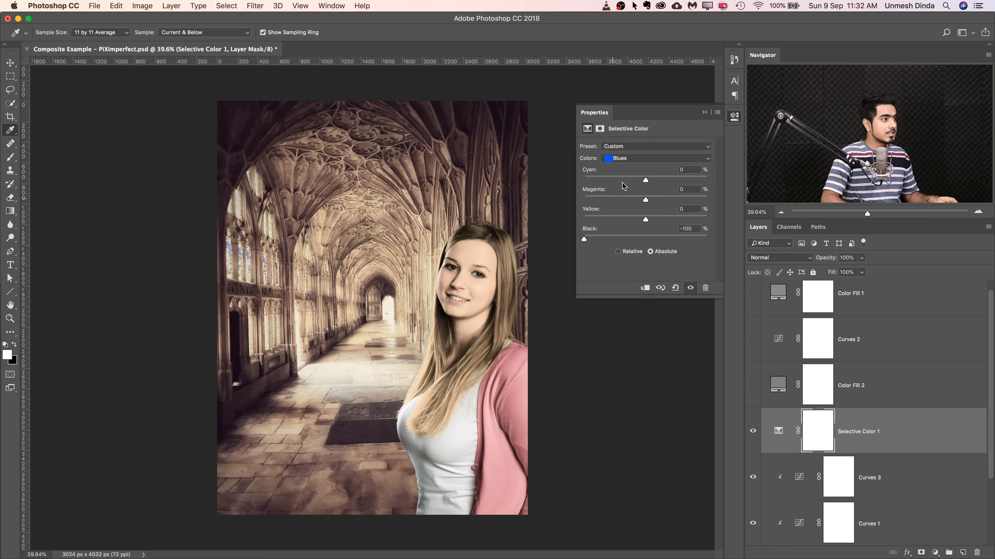
left_click(628, 160)
left_click(632, 167)
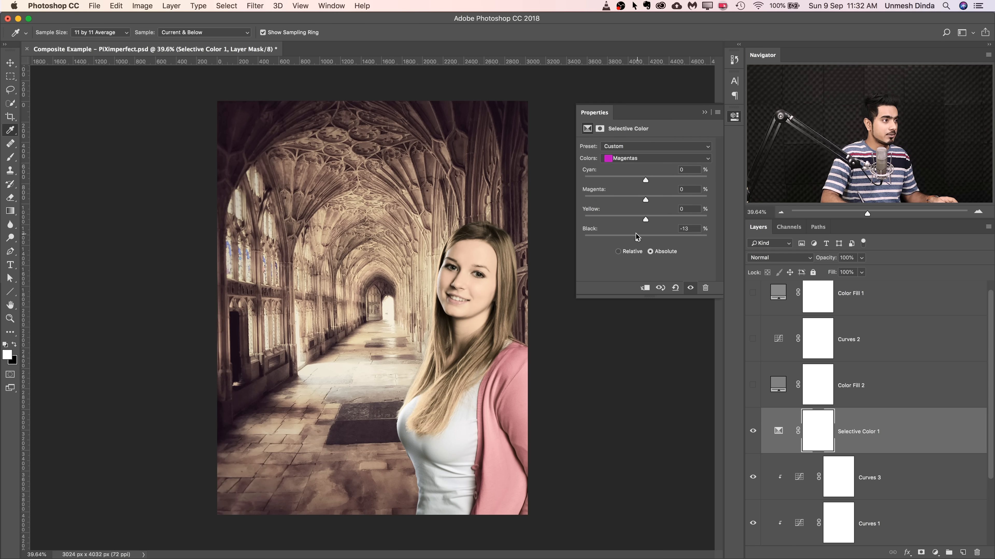
Set Black to +100% for the Whites, Neutrals and Blacks in Selective Color 1, completing the saturation map.
left_click(622, 158)
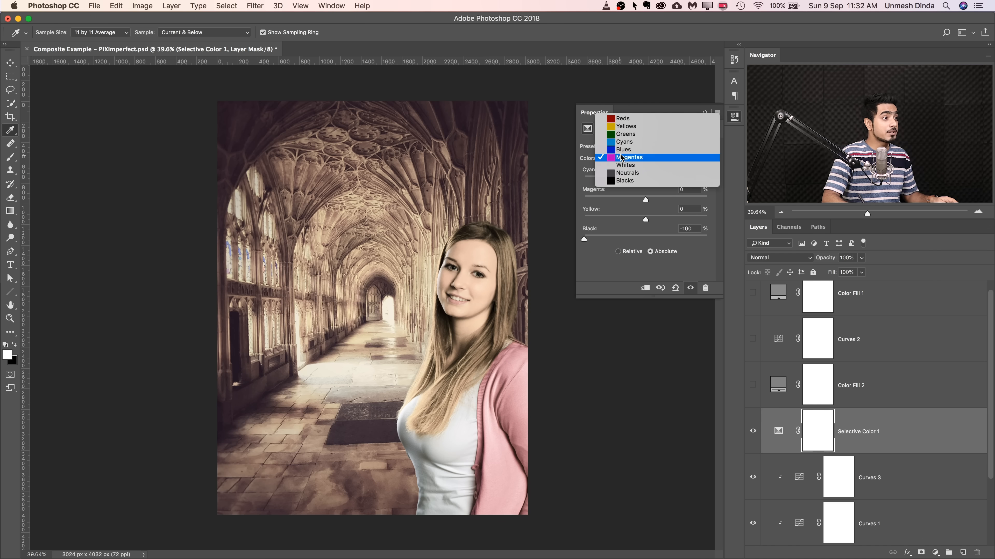
left_click(634, 168)
left_click_drag(646, 239, 707, 239)
left_click(645, 161)
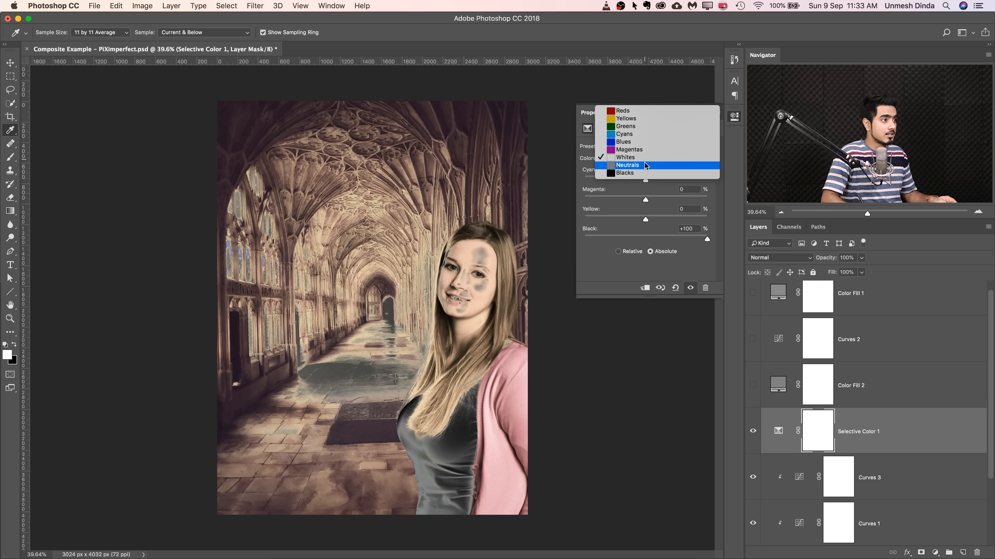
left_click(627, 165)
left_click_drag(645, 239, 722, 222)
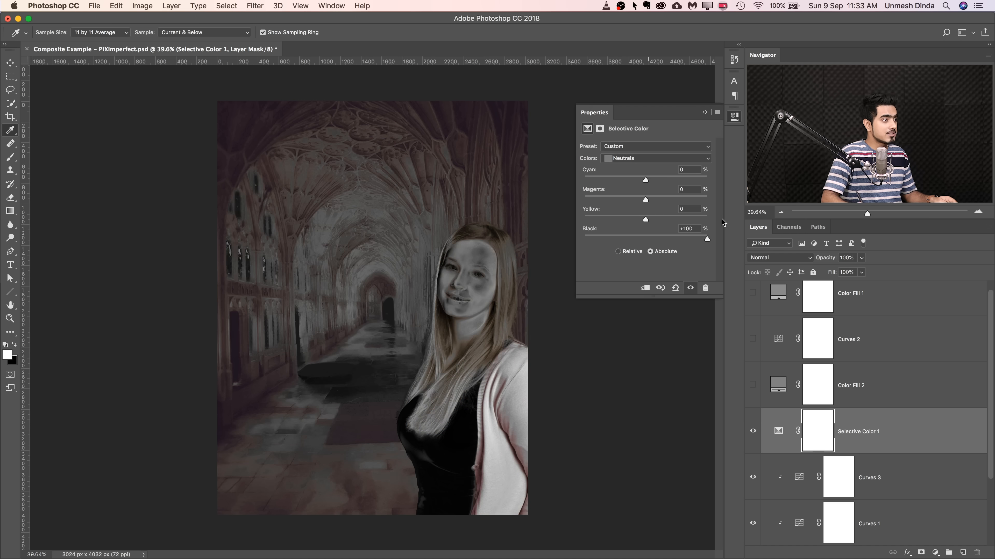
left_click(644, 163)
left_click(646, 172)
left_click_drag(645, 240, 719, 233)
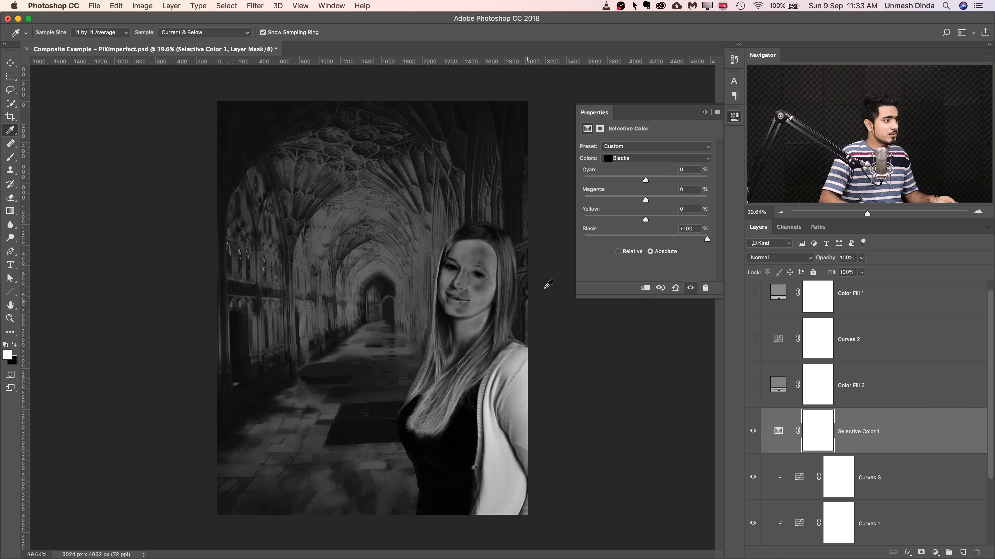
left_click(704, 112)
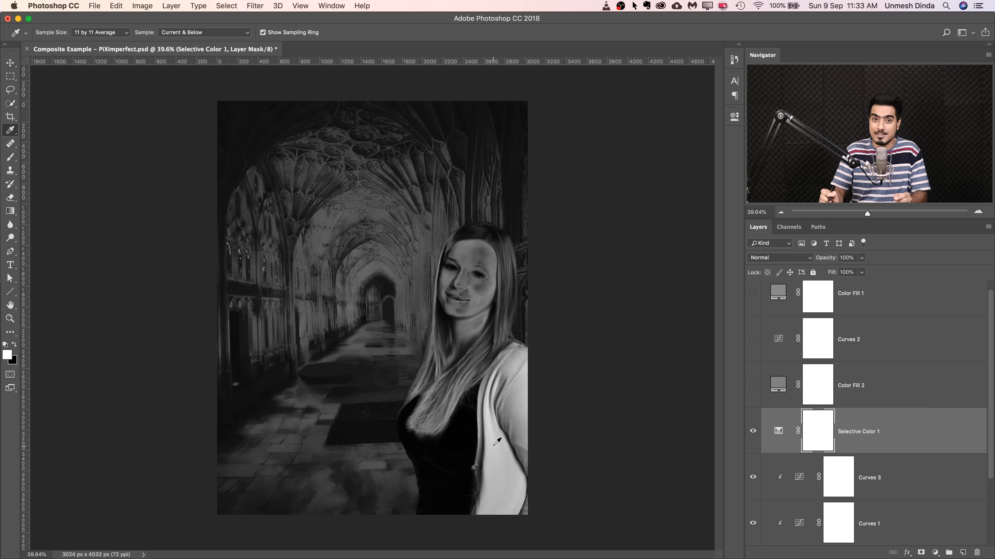
Add a Hue/Saturation adjustment directly above Curves 3 and clip it to the subject.
left_click_drag(491, 431, 570, 351)
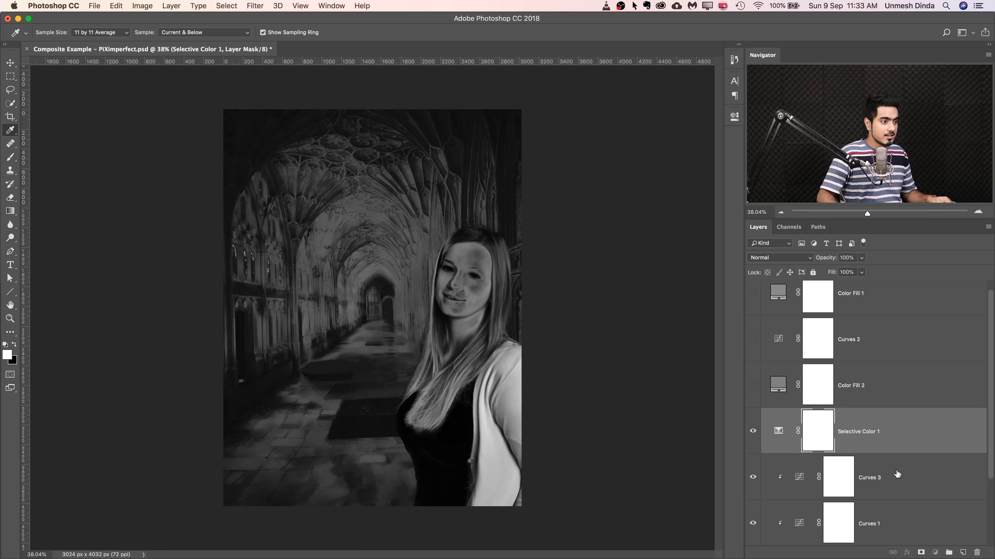
left_click(908, 469)
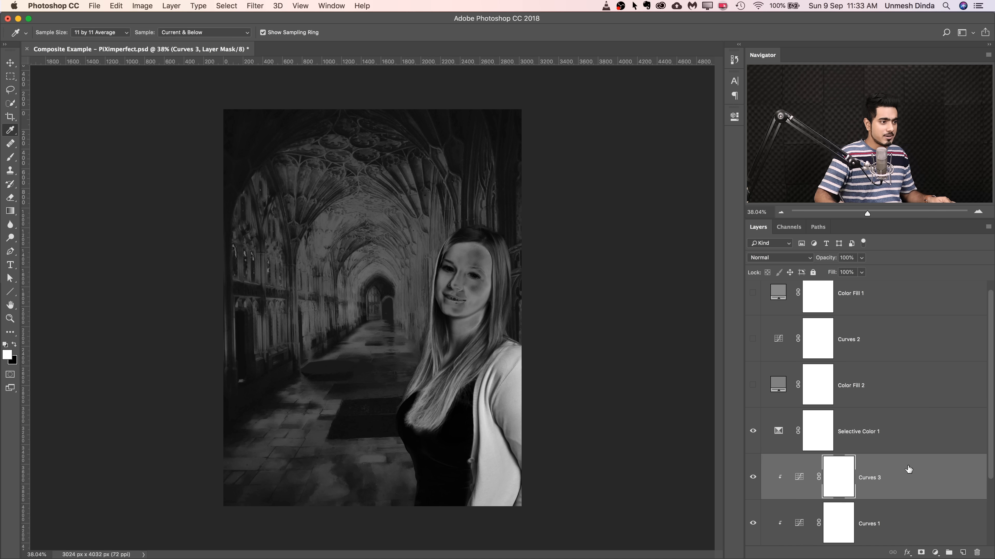
left_click(934, 552)
left_click(944, 439)
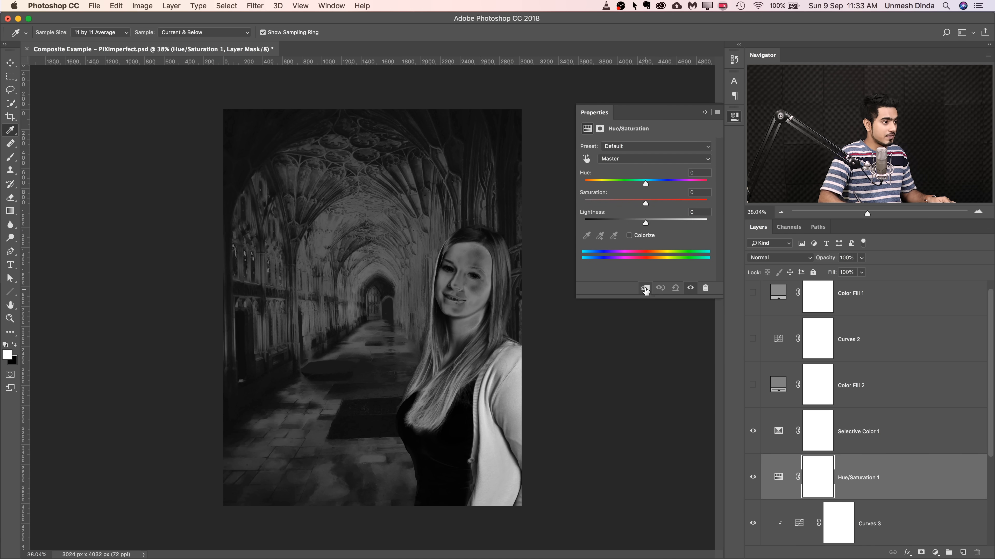
left_click(644, 289)
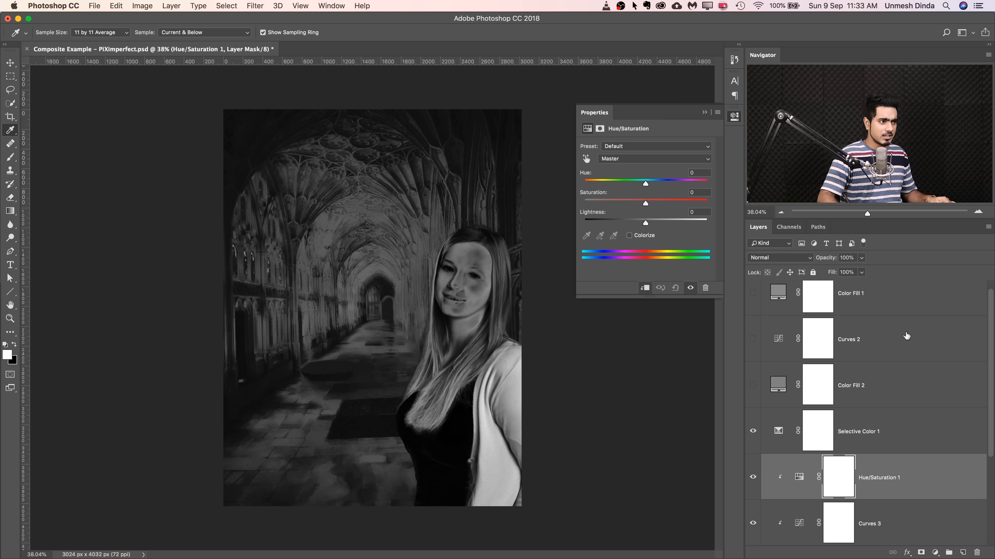
Switch the layer thumbnails to a smaller size so the whole layer stack fits.
left_click(988, 228)
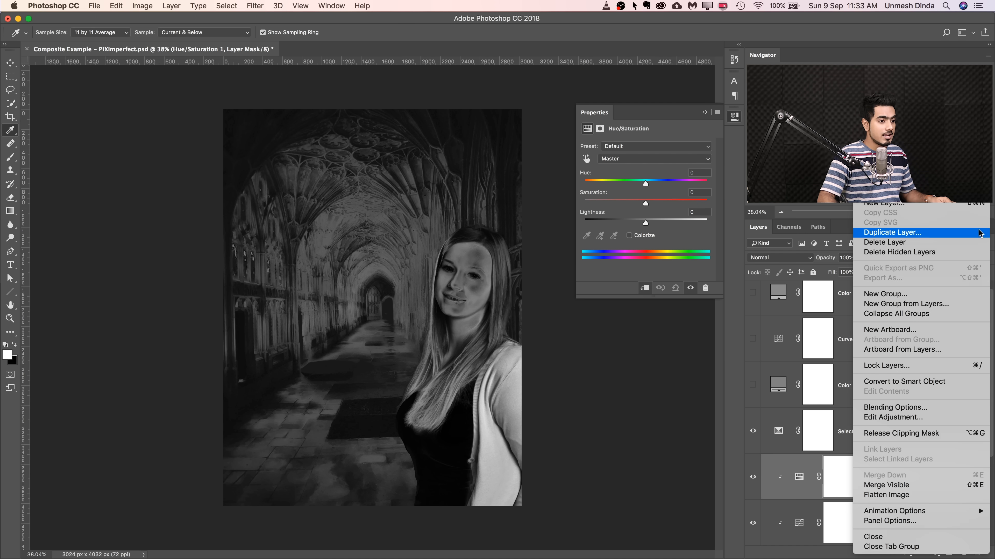
left_click(867, 521)
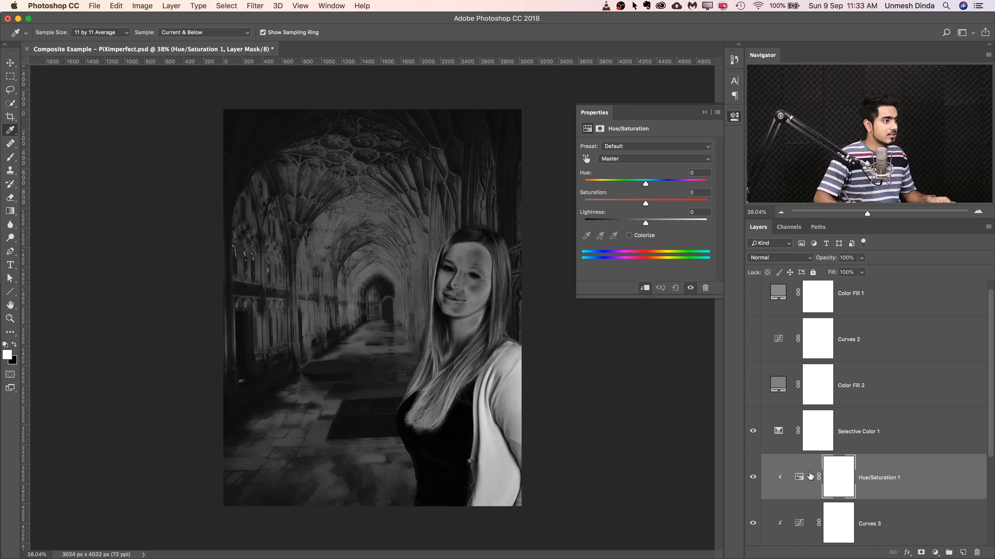
left_click(301, 124)
left_click(440, 93)
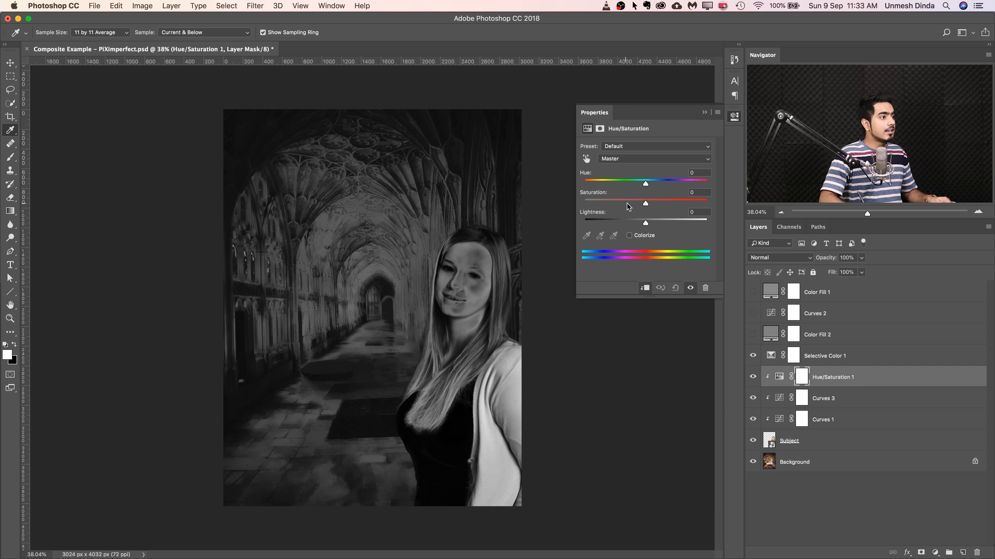
Lower the saturation of Hue/Saturation 1 to -23, judging the subject against the background in the saturation map.
left_click_drag(645, 206, 628, 204)
scroll(509, 243, "down", 5)
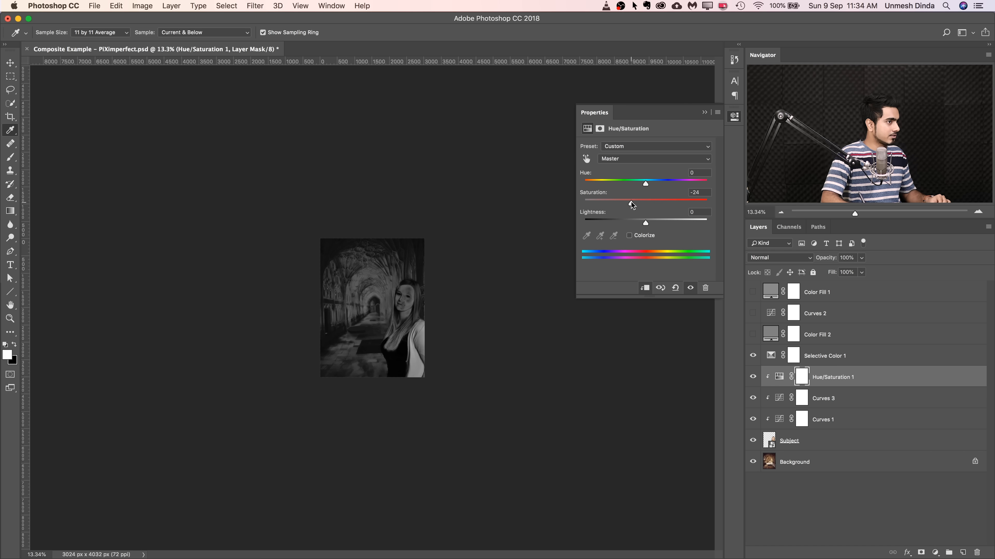
scroll(432, 302, "up", 4)
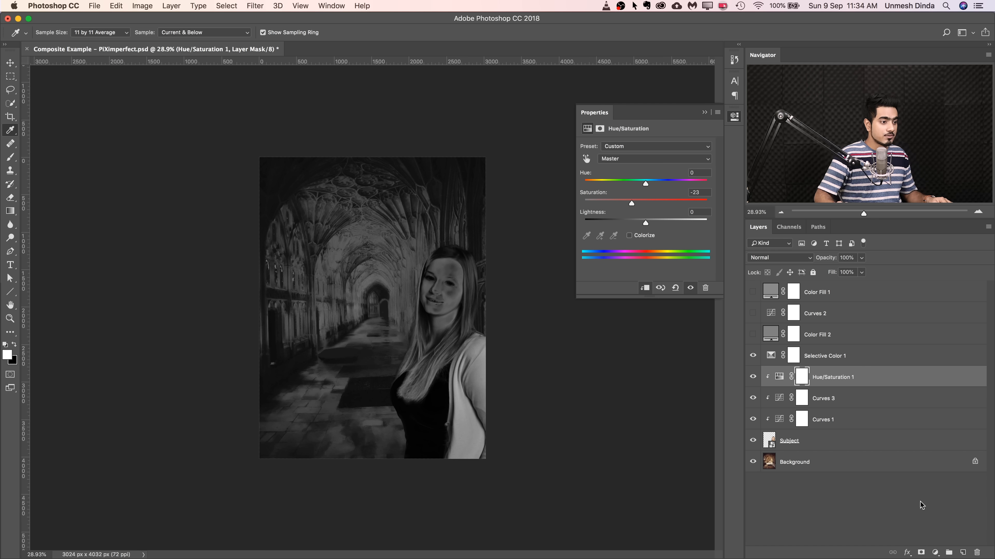
Add a second Hue/Saturation adjustment clipped to the subject and lower its saturation to -28.
left_click(935, 553)
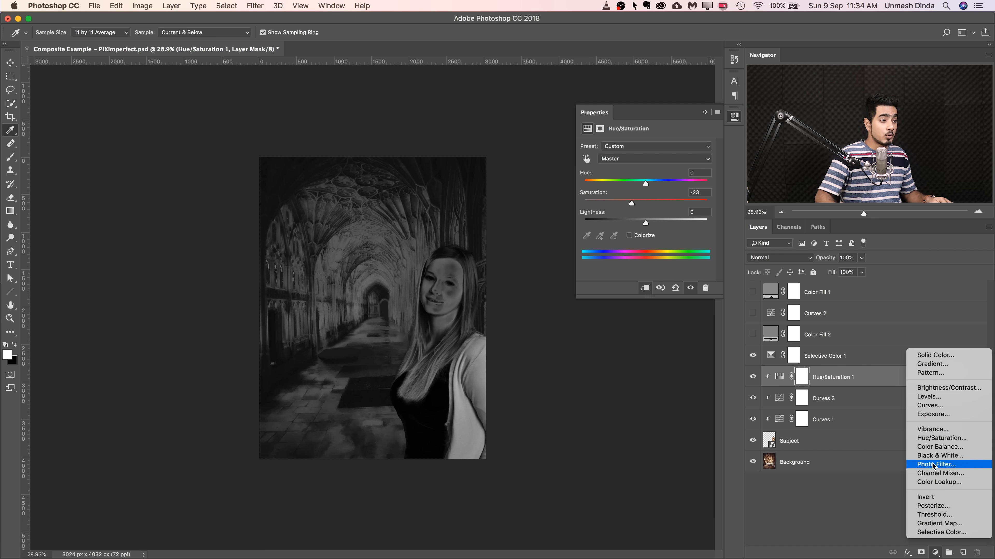
left_click(934, 444)
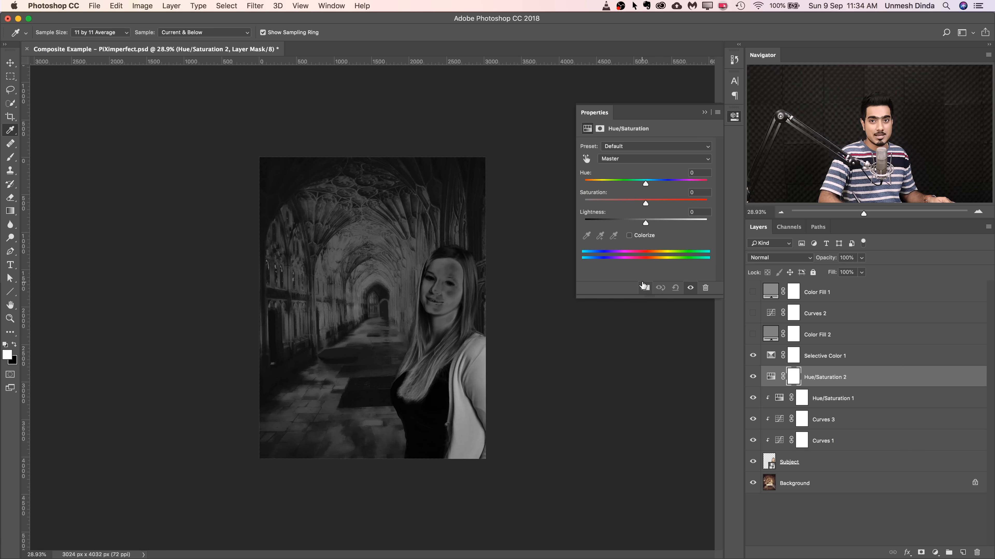
left_click(645, 289)
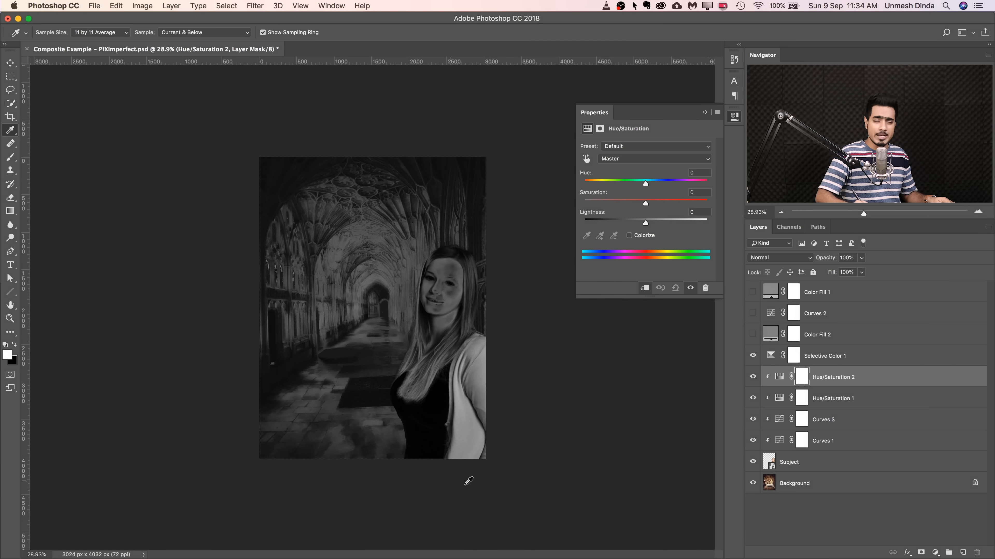
left_click_drag(645, 201, 633, 208)
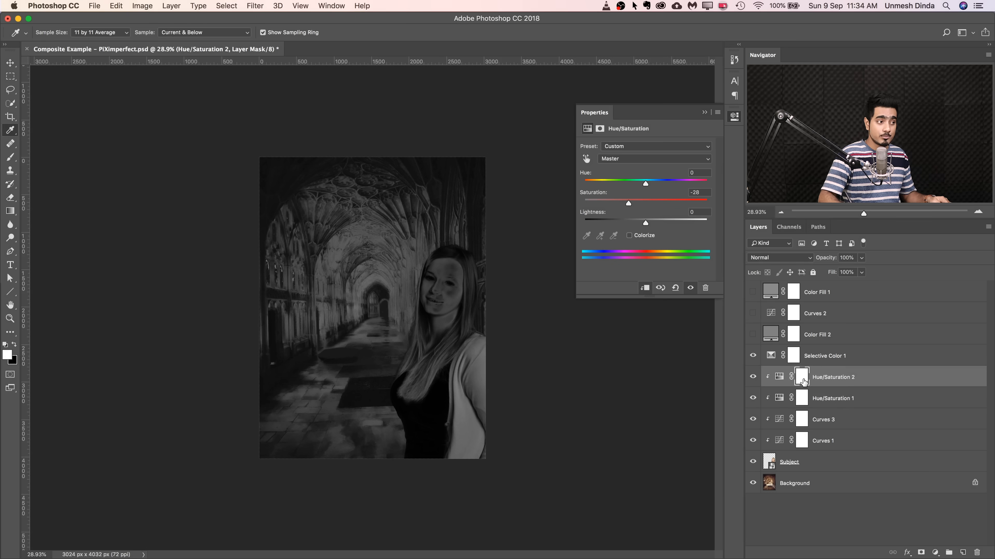
Invert the Hue/Saturation 2 mask and paint white over the subject's cardigan with the Brush at 100% flow.
key("super+i")
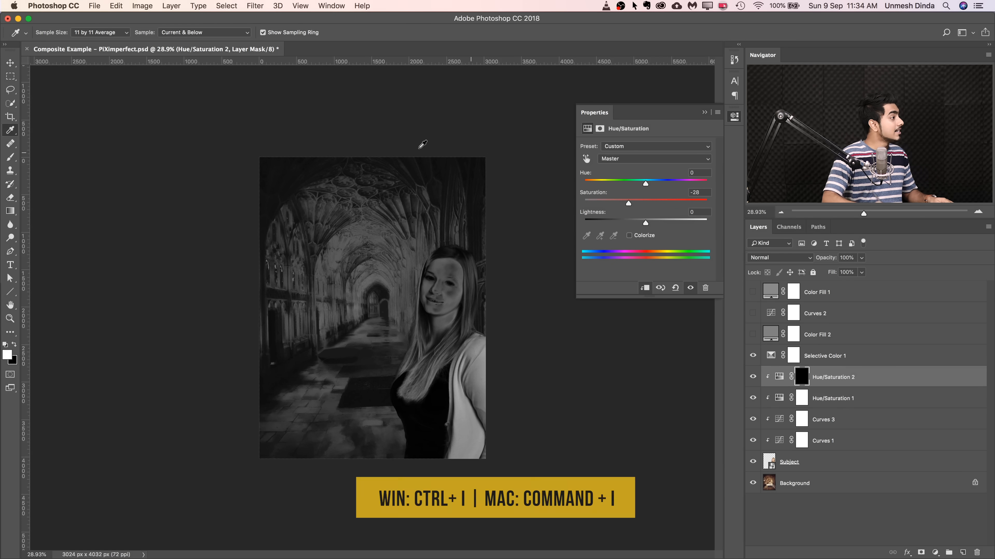
left_click(12, 160)
left_click(423, 346)
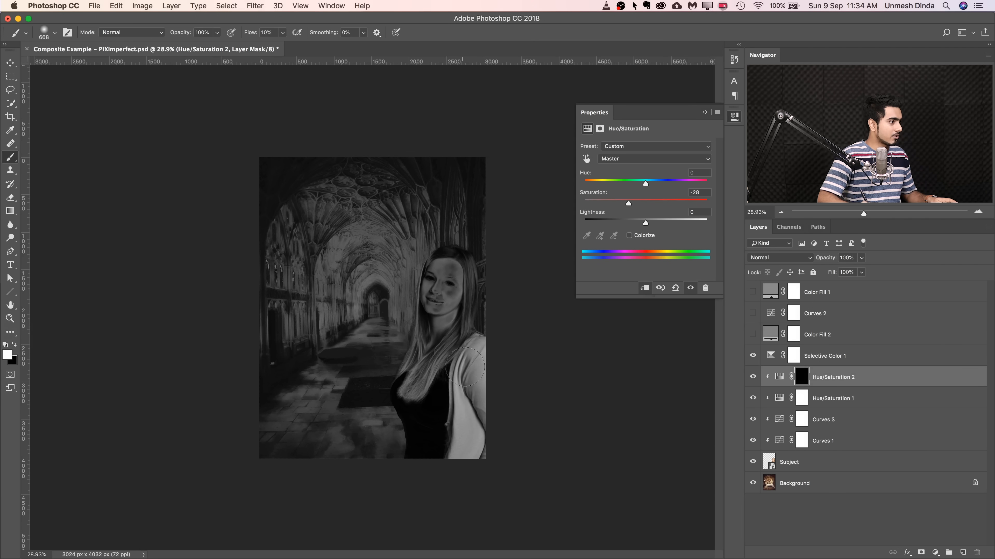
left_click_drag(246, 33, 418, 35)
mouse_move(459, 401)
left_mouse_down()
mouse_move(472, 353)
mouse_move(463, 432)
mouse_move(480, 469)
left_mouse_up()
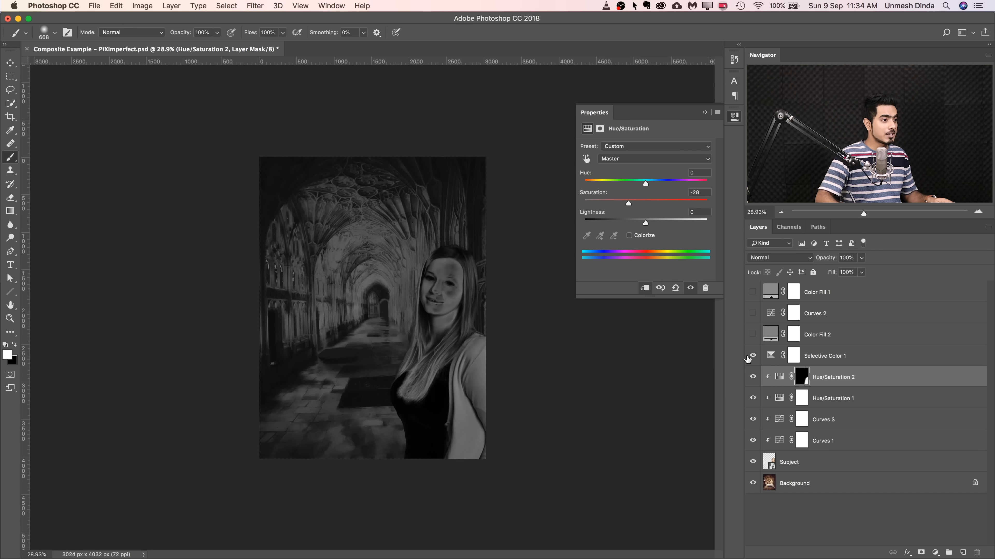
Hide the Selective Color 1 check layer and compare the subject with and without the two Hue/Saturation layers.
left_click(752, 357)
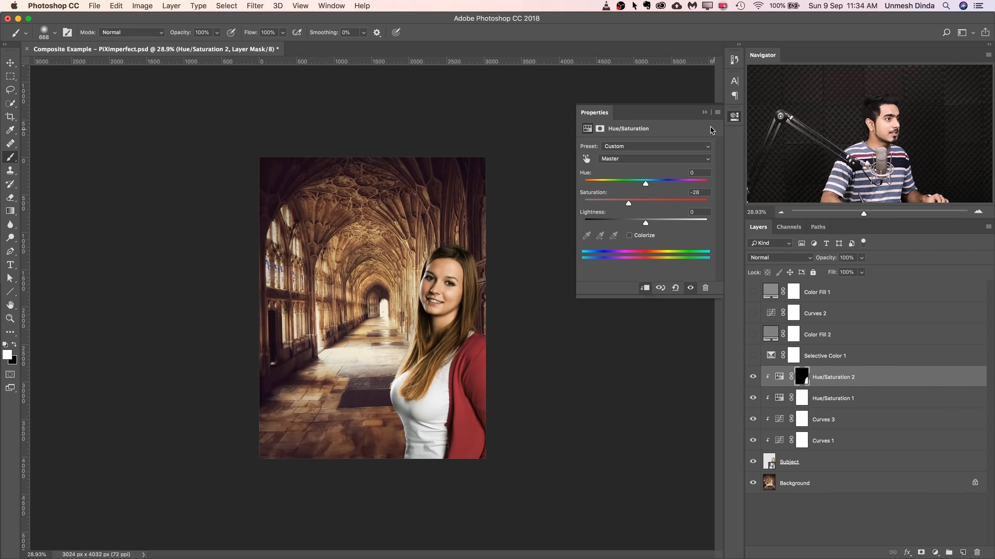
left_click(705, 115)
scroll(491, 281, "up", 3)
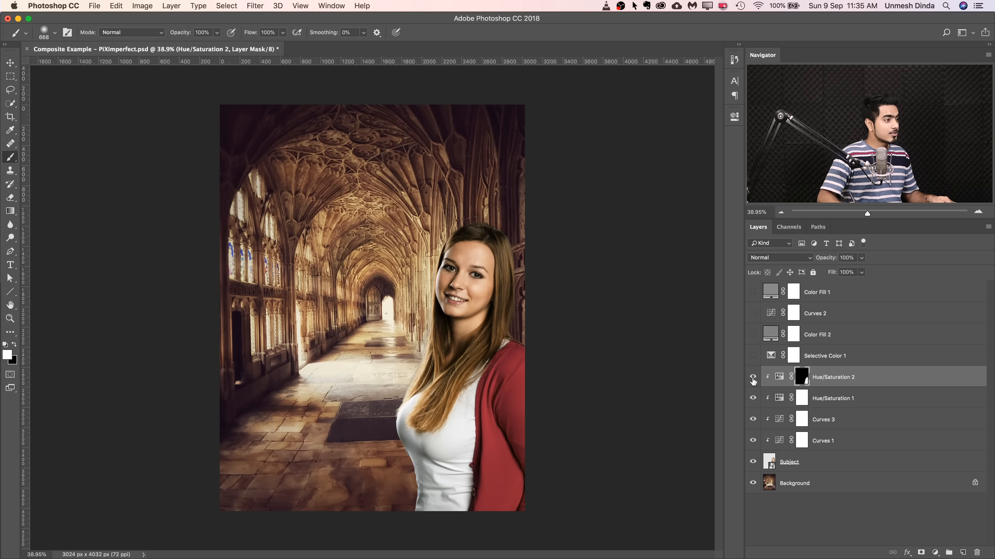
left_click(751, 378)
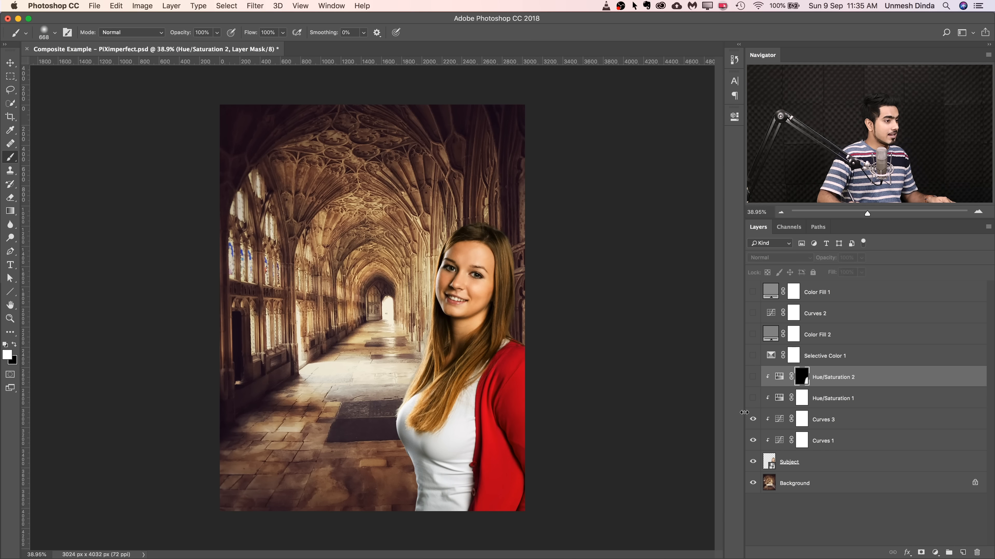
left_click(752, 378)
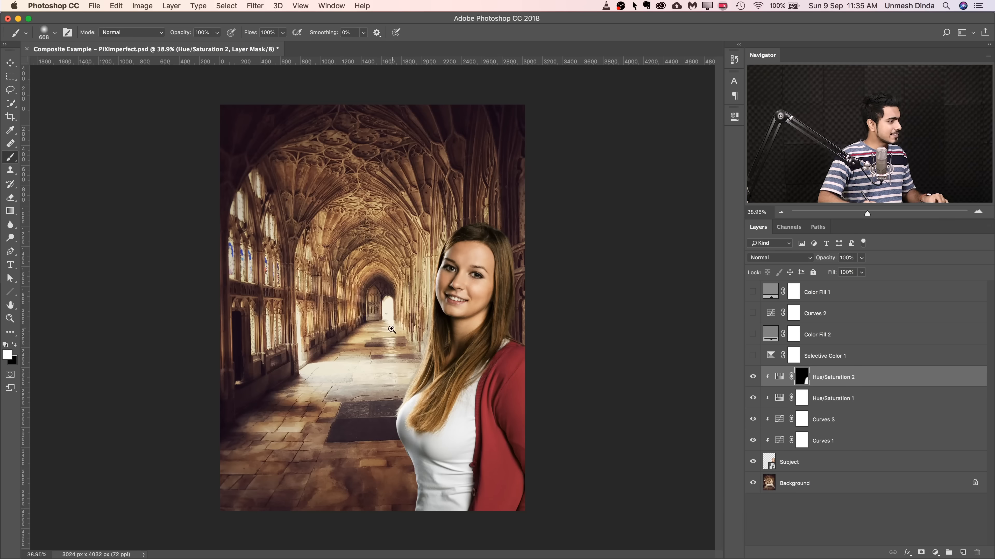
left_click(392, 329)
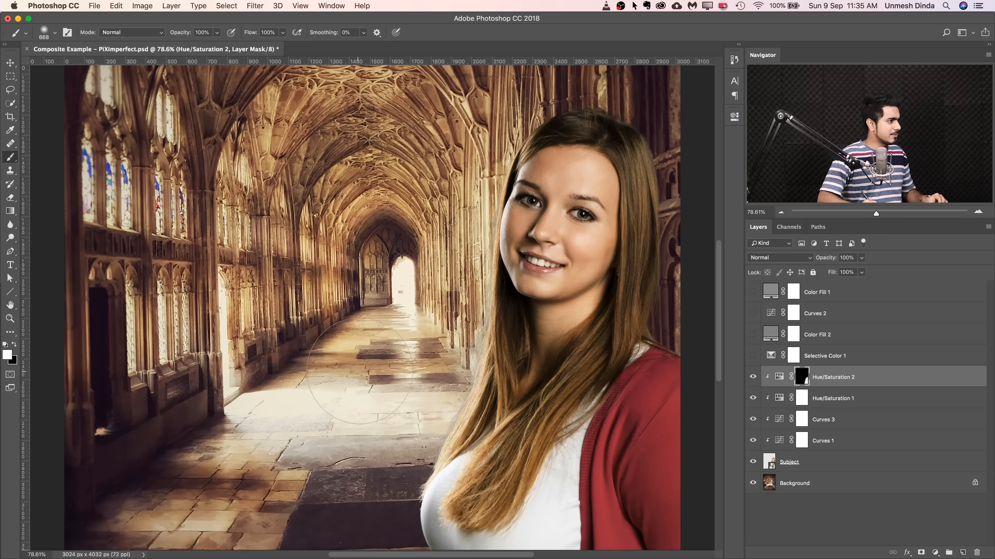
left_click_drag(478, 242, 415, 247, "ctrl+alt")
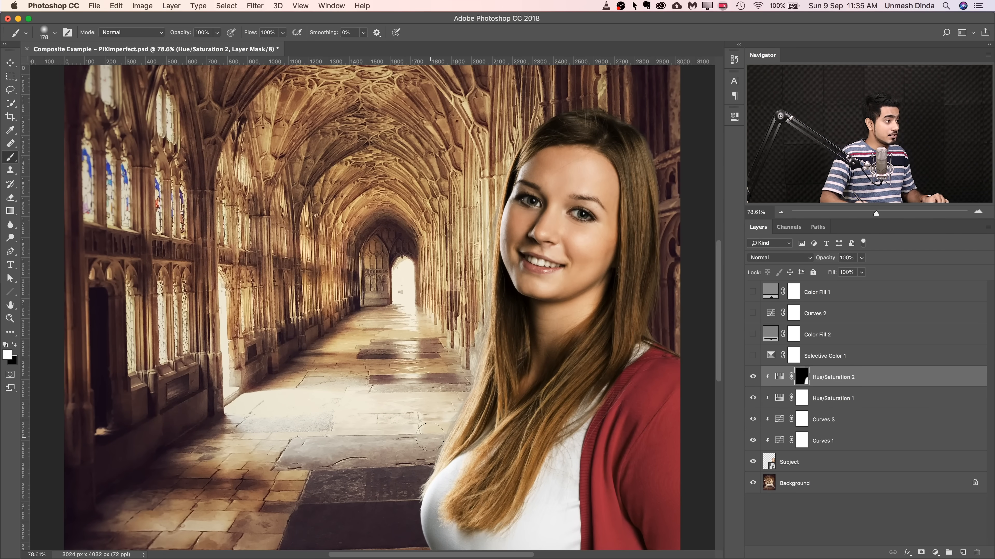
left_click_drag(563, 288, 546, 295)
key("super+0")
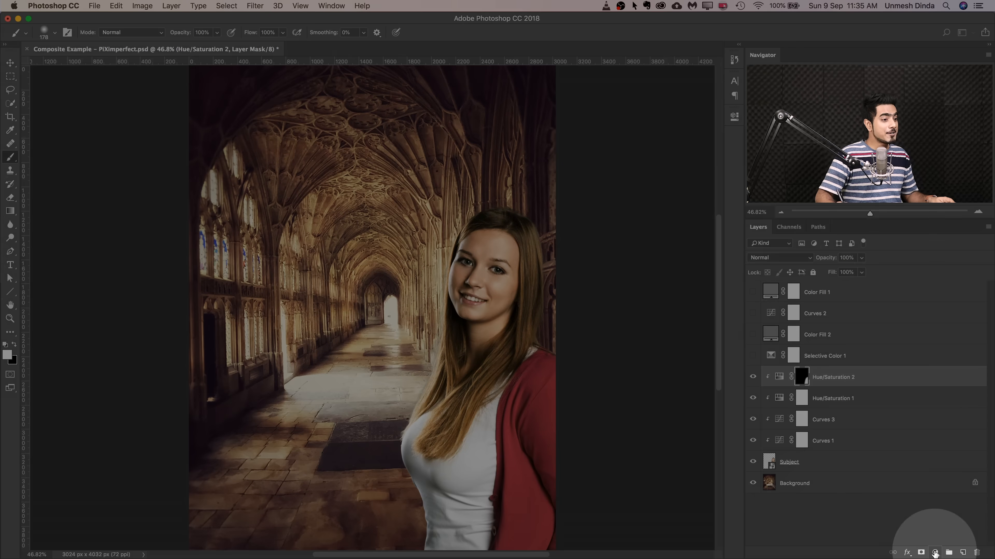
Add a strongly darkening Curves adjustment above Hue/Saturation 2, invert its mask to black and clip it to the subject.
left_click(935, 553)
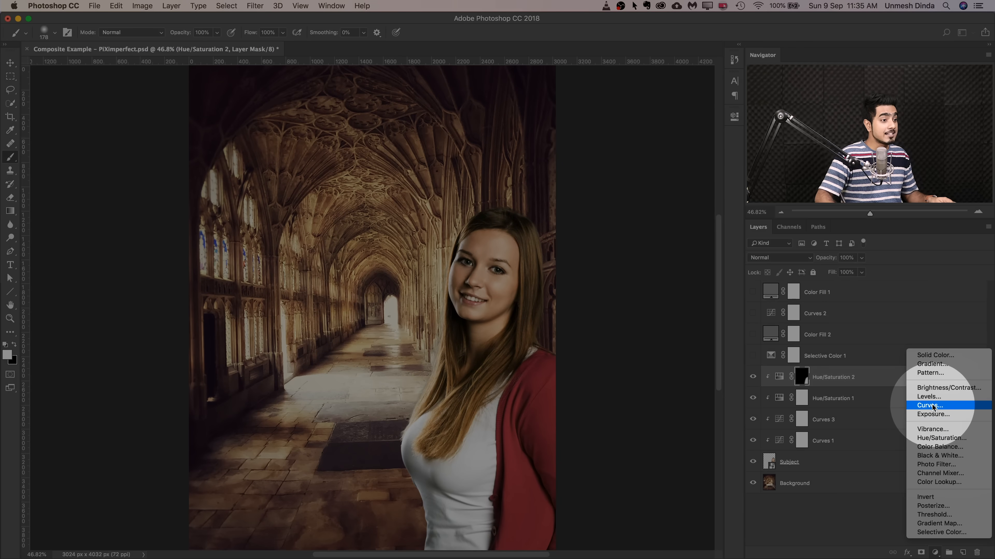
left_click(928, 406)
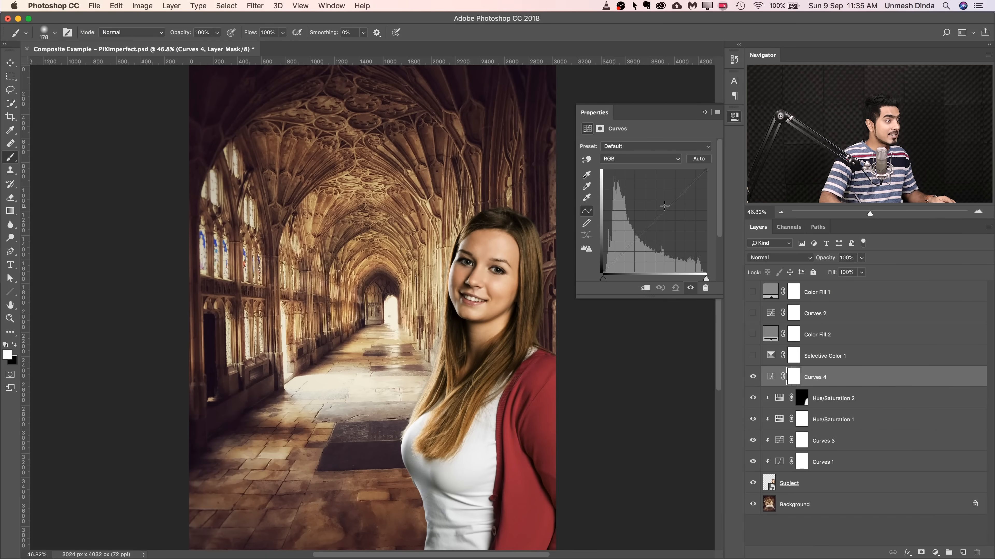
left_click_drag(666, 209, 679, 226)
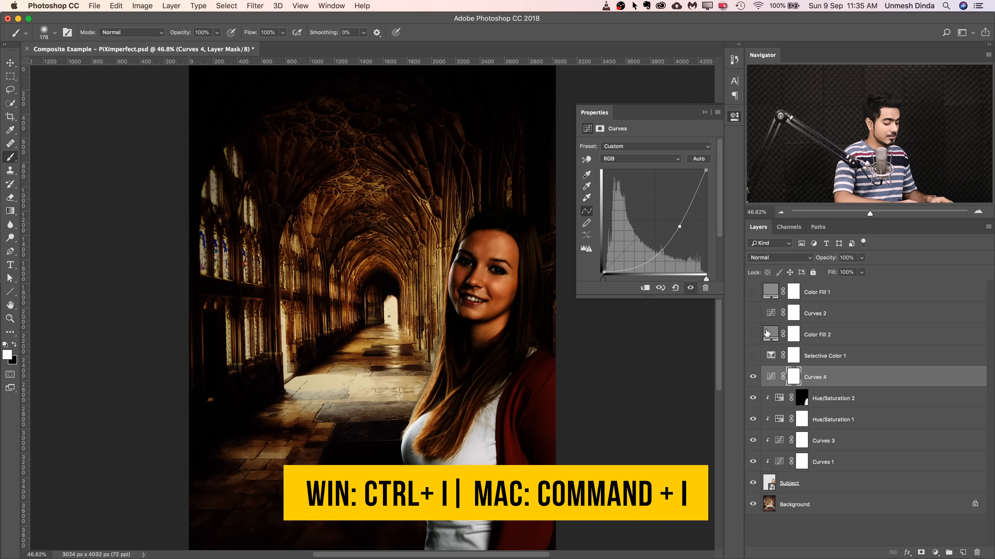
key("super+i")
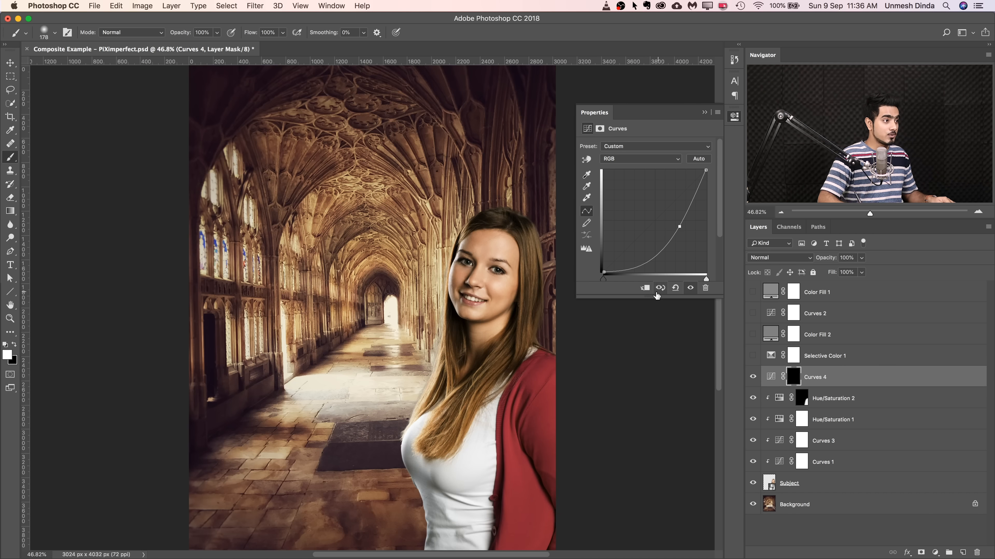
left_click(644, 289)
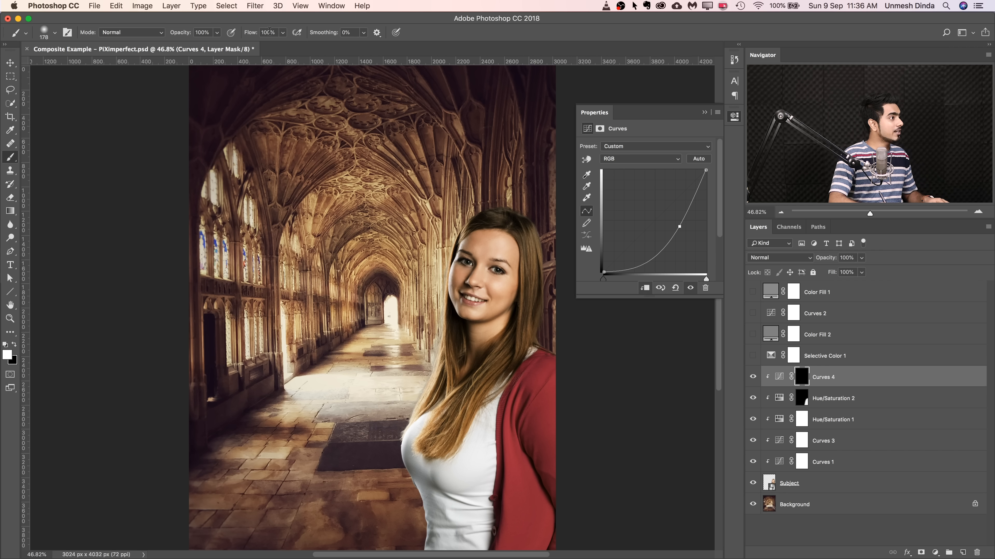
Set the Brush to 6% flow with the Soft Round Pressure Opacity and Flow preset and enlarge it to 263 px.
key("shift+3")
key("shift+4")
key("shift+0")
key("shift+6")
key("shift+0")
key("shift+6")
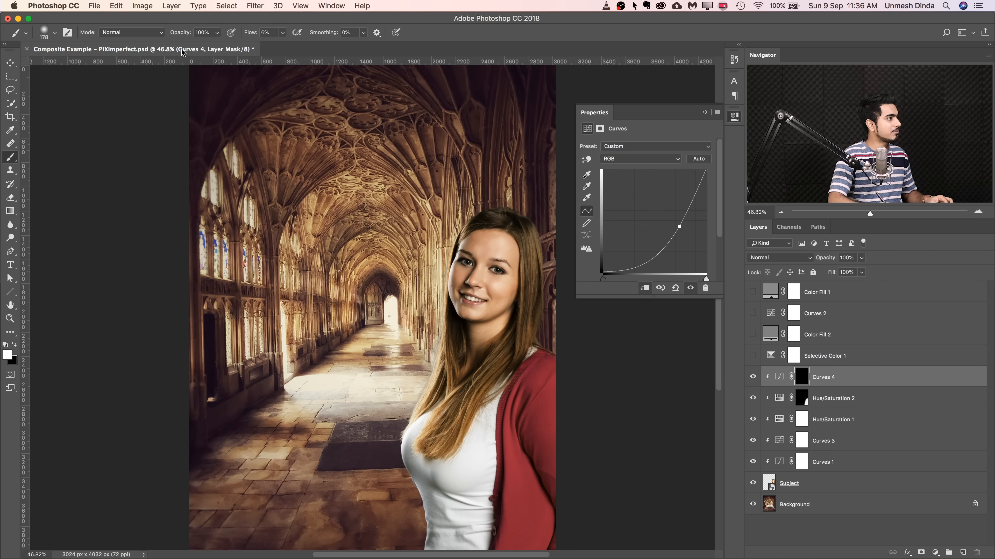
left_click_drag(481, 294, 439, 282)
left_click(49, 36)
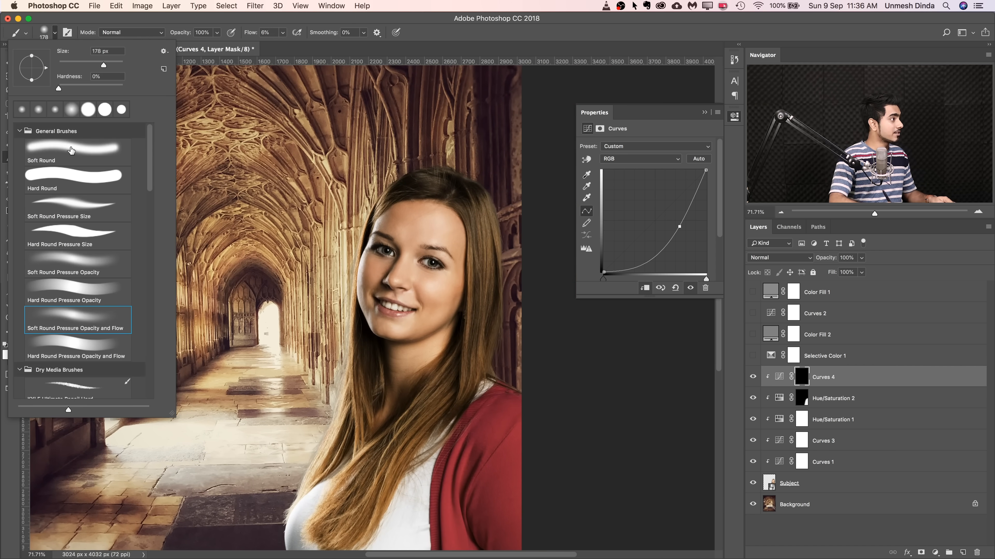
left_click(68, 153)
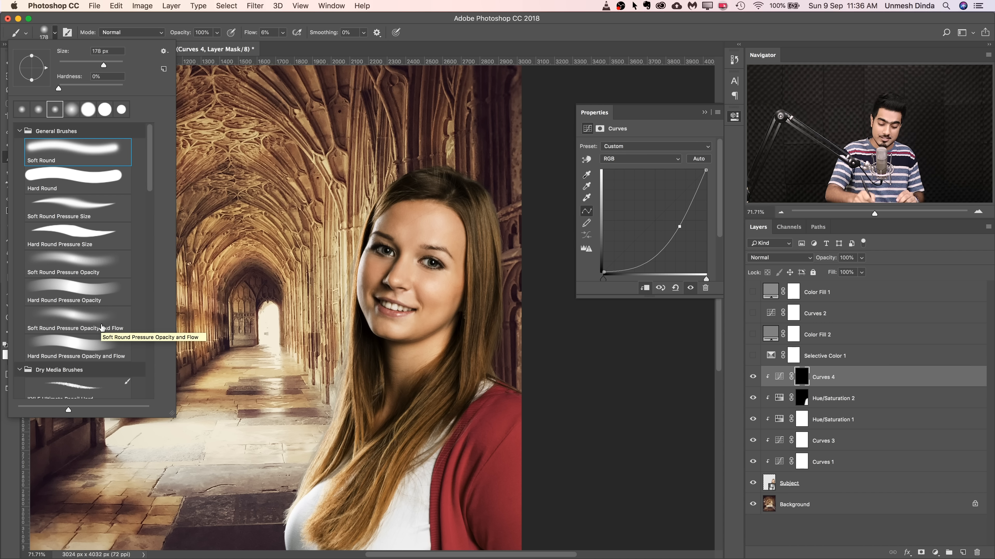
left_click(100, 326)
left_click(591, 324)
mouse_move(378, 238)
left_mouse_down()
mouse_move(410, 231)
mouse_move(402, 235)
left_mouse_up()
left_click_drag(467, 236, 465, 240)
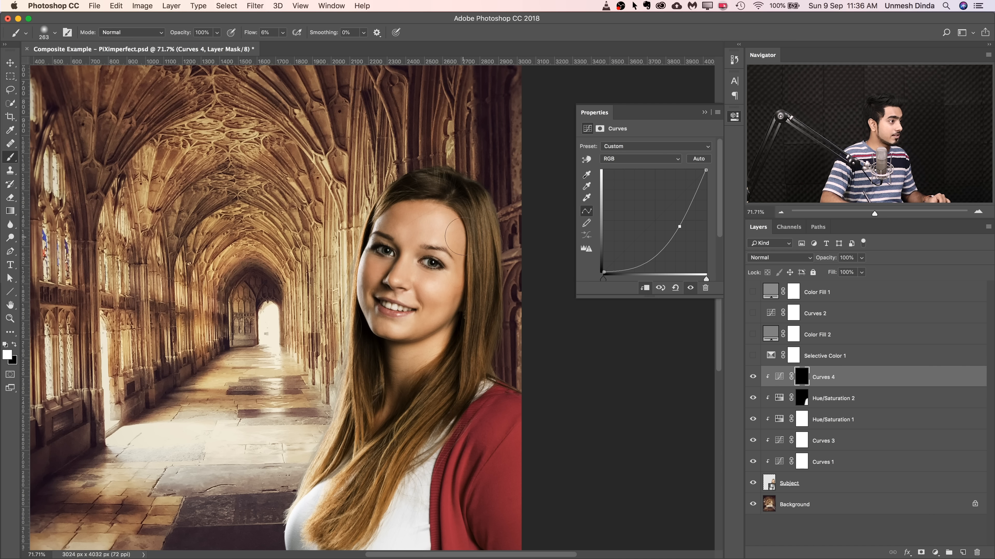
Show the Color Fill 1 check layer and rename it Luminosity Check.
scroll(466, 246, "down", 3)
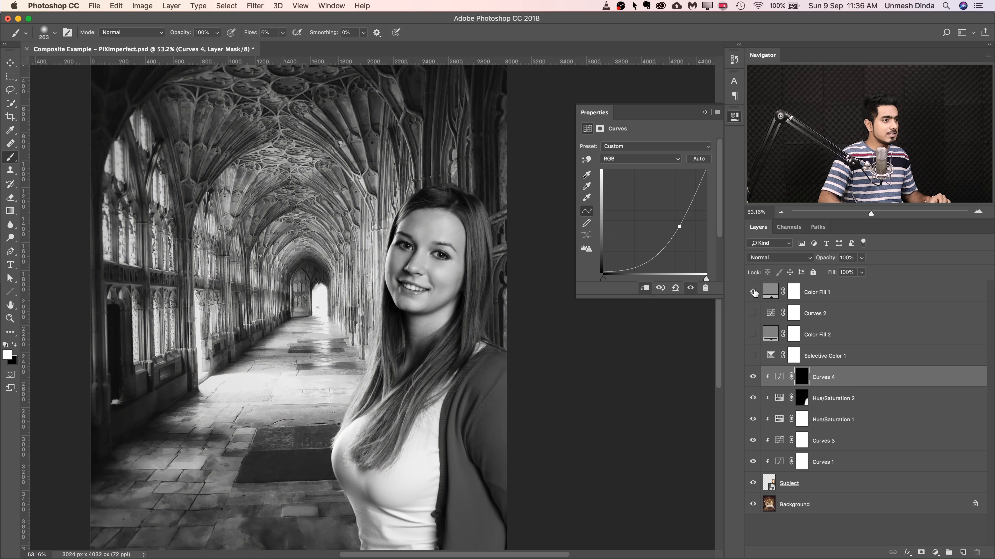
double_click(817, 292)
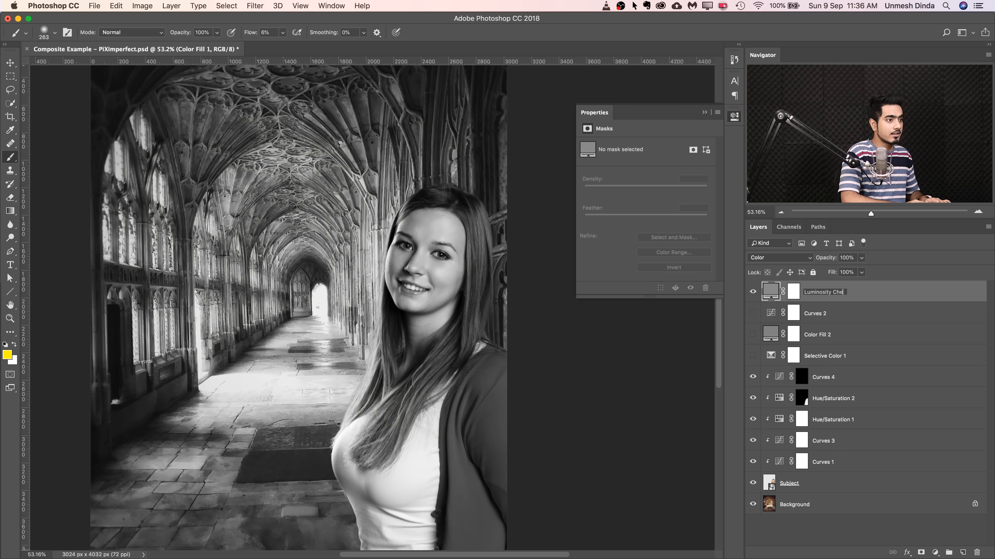
key("Return")
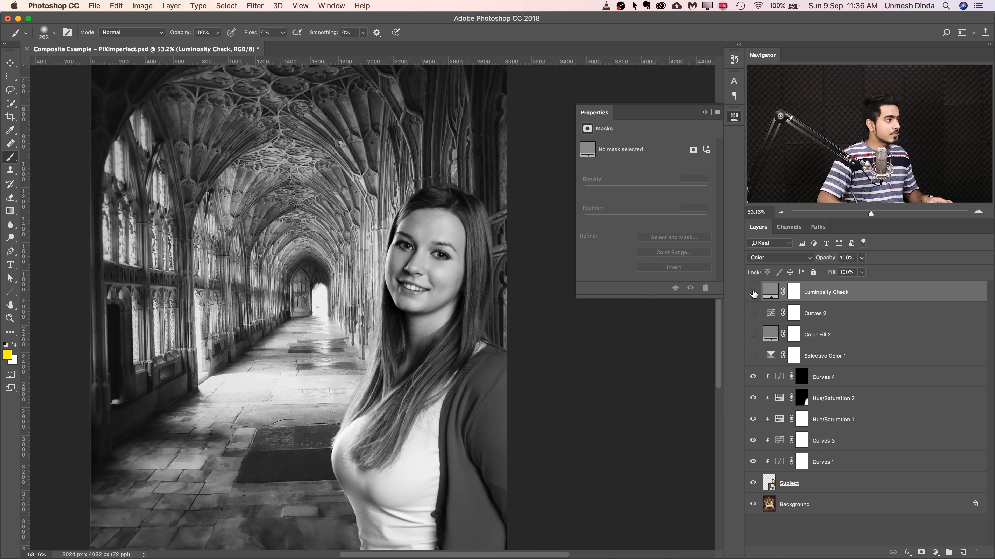
Paint white on the Curves 4 mask over the shadow side of the subject's face and hair.
left_click(801, 377)
left_click_drag(452, 241, 445, 241)
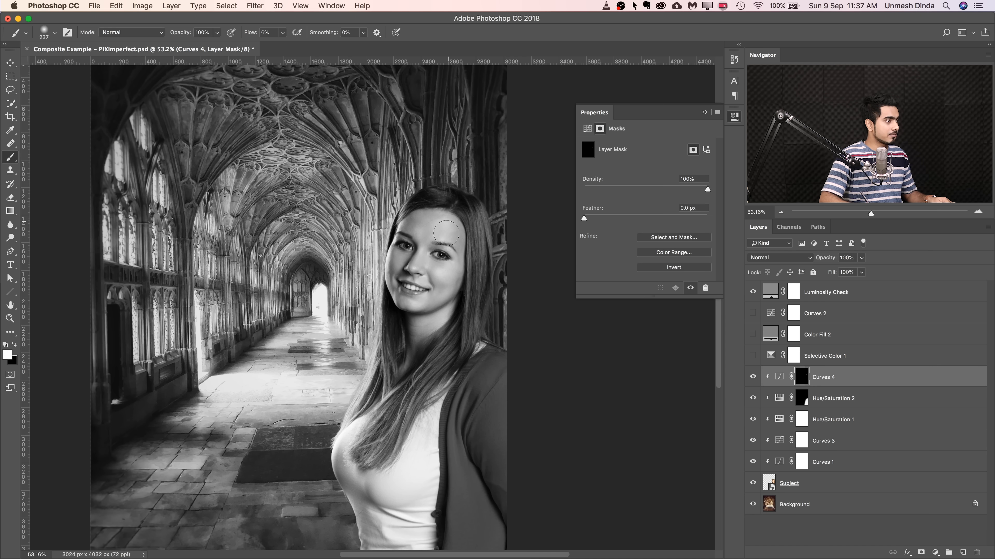
left_click_drag(461, 262, 447, 312)
left_click_drag(455, 251, 463, 251)
mouse_move(479, 221)
left_mouse_down()
mouse_move(476, 294)
mouse_move(451, 266)
mouse_move(435, 273)
mouse_move(454, 292)
left_mouse_up()
left_click_drag(497, 268, 513, 268)
Paint shading on the Curves 4 mask along the cardigan and its edge with the shirt, switching between black and white.
key("x")
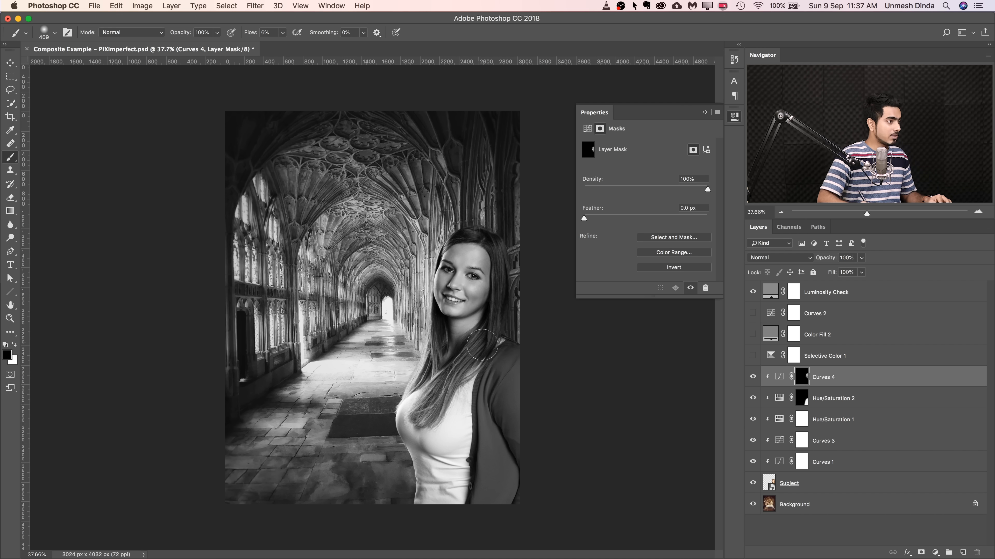
key("x")
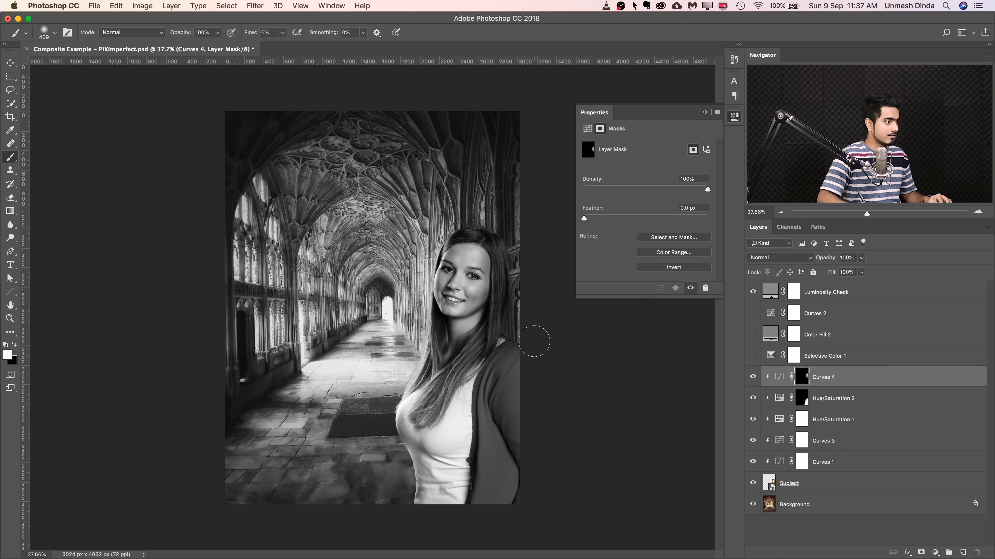
key("x")
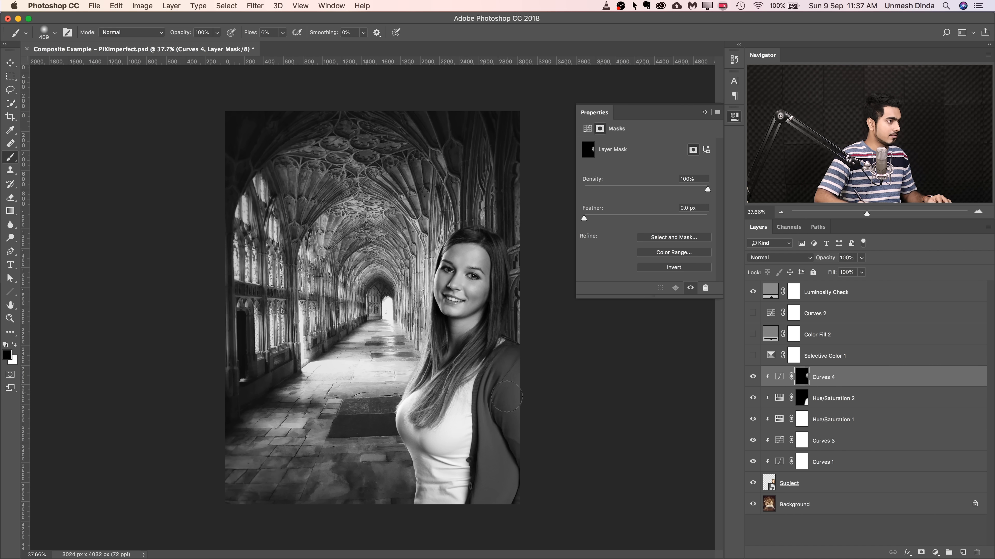
key("x")
mouse_move(495, 412)
left_mouse_down()
mouse_move(515, 466)
mouse_move(492, 436)
mouse_move(474, 502)
mouse_move(455, 455)
mouse_move(454, 500)
mouse_move(475, 445)
left_mouse_up()
key("x")
left_click_drag(476, 445, 461, 493)
key("x")
Refine the Curves 4 mask around the forehead, shoulder and cardigan with brushes from 160 to 393 px.
left_click_drag(461, 328, 455, 329, "ctrl+alt")
left_click_drag(481, 271, 455, 277, "super")
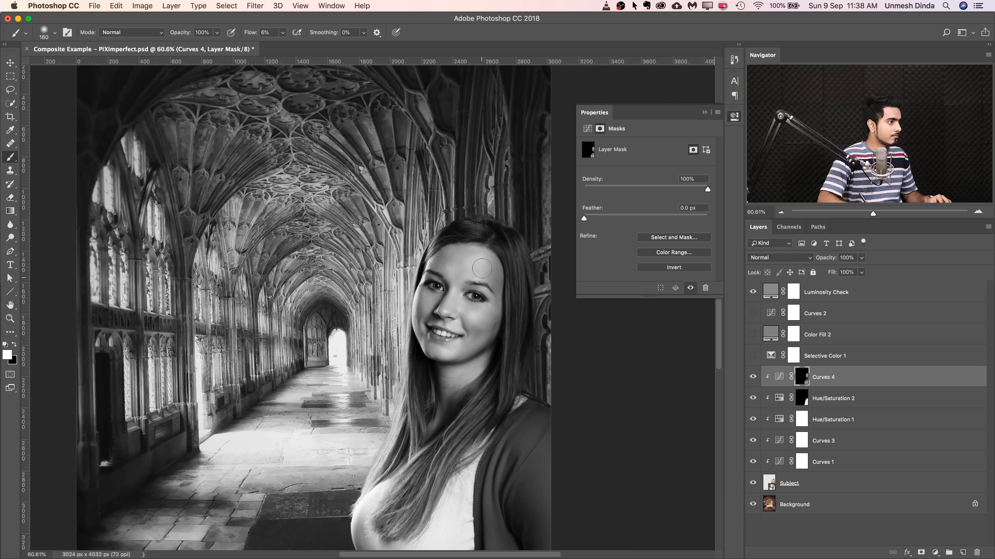
key("x")
key("super+0")
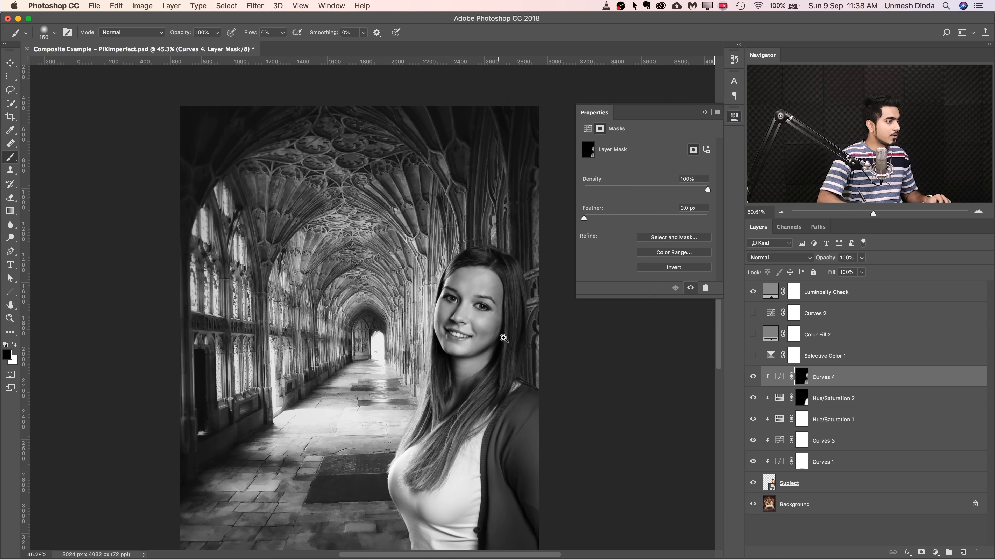
left_click_drag(508, 340, 531, 335, "ctrl+alt")
key("x")
key("x")
key("x")
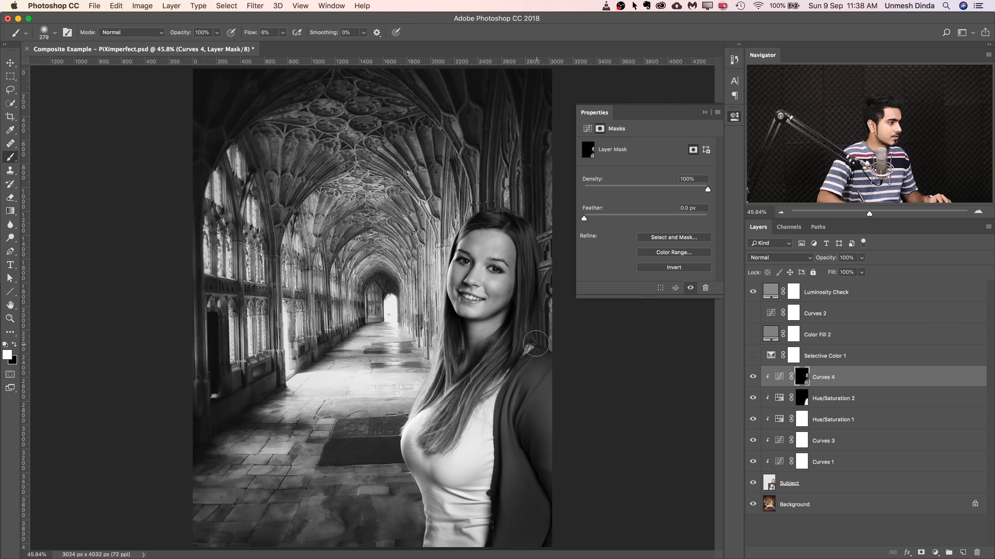
left_click_drag(523, 423, 540, 419, "ctrl+alt")
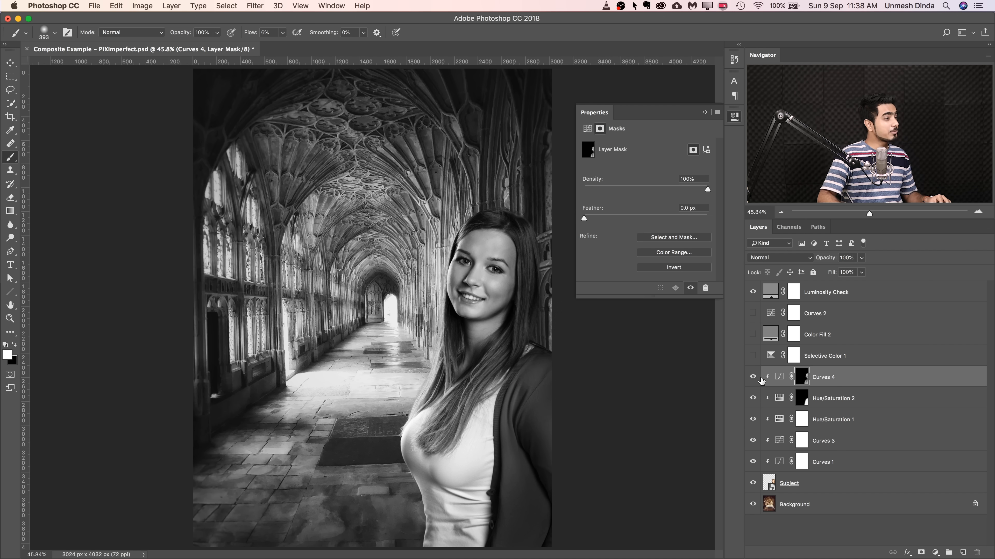
Compare the subject with and without Curves 4, then darken the hair further on its mask with a 364 px brush.
left_click(753, 378)
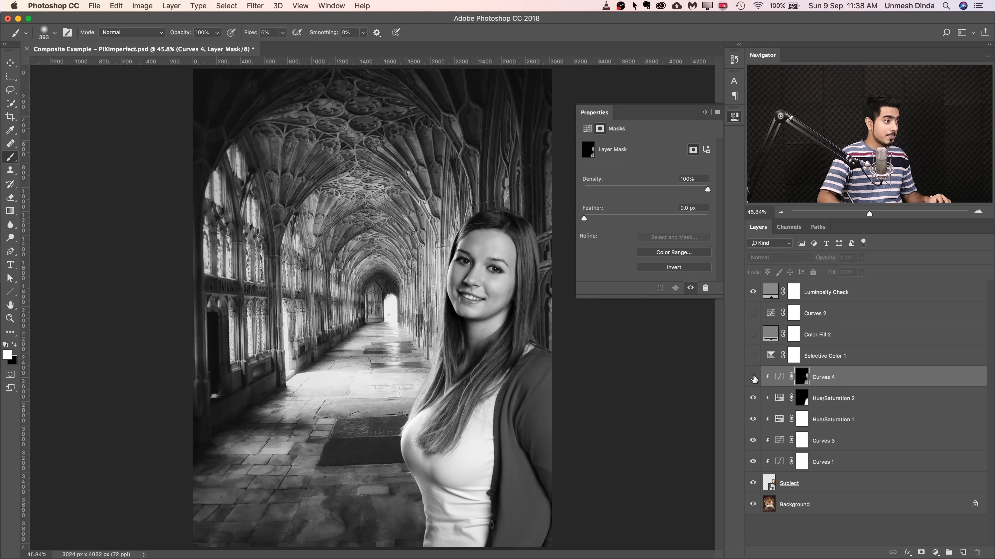
left_click(752, 377)
left_click_drag(522, 228, 518, 229, "ctrl+alt")
key("x")
key("x")
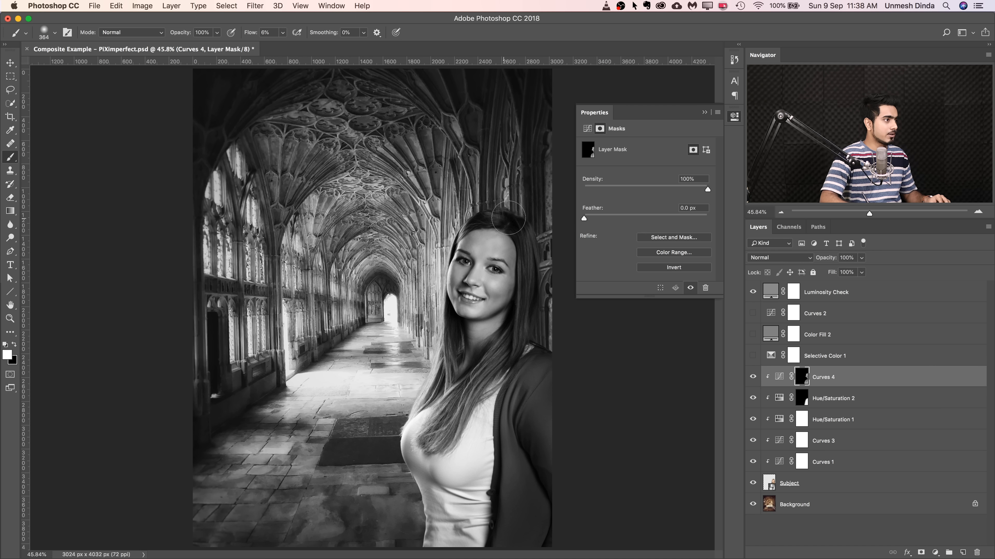
left_click_drag(524, 287, 512, 287, "super")
Lower the Curves 4 opacity to 84%, hide Luminosity Check and compare the subject with and without the shading.
left_click_drag(827, 258, 710, 266)
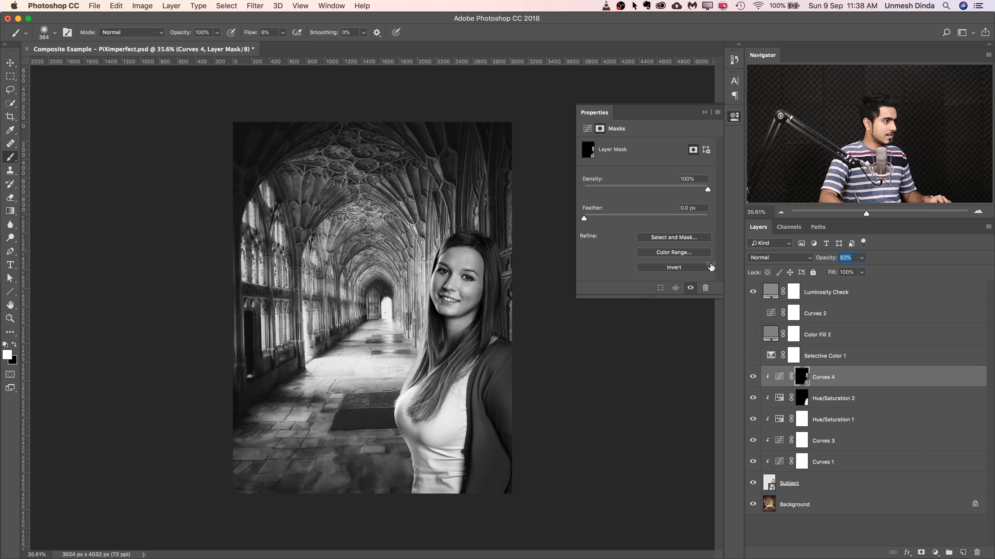
left_click_drag(833, 261, 831, 261)
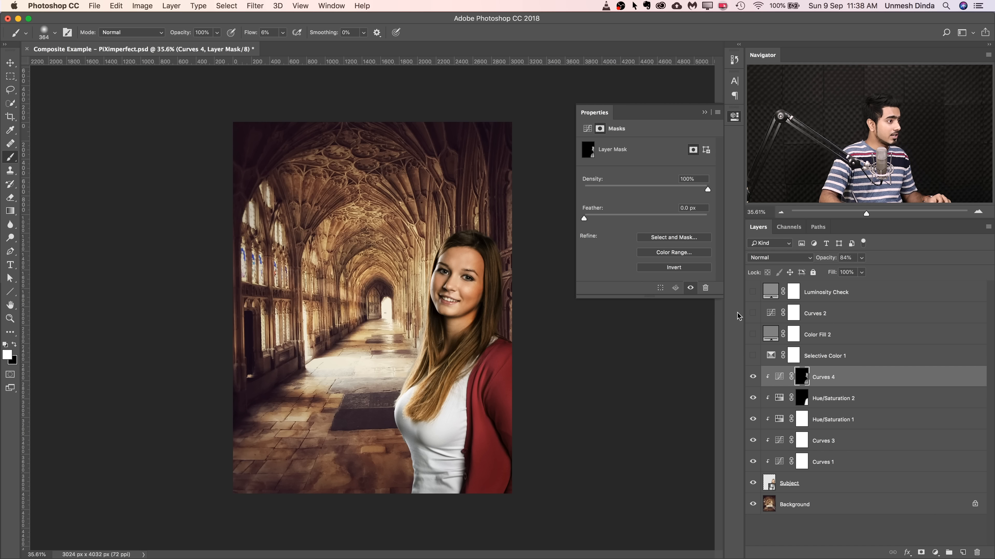
left_click(752, 377)
left_click(753, 377)
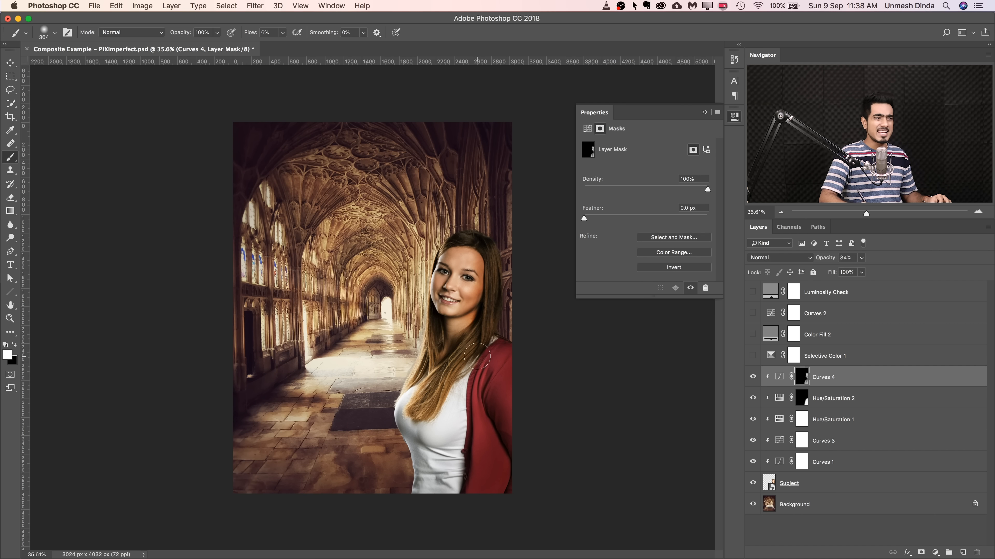
Try the Luminosity blend mode on Curves 4 and return it to Normal.
left_click(792, 260)
left_click(784, 494)
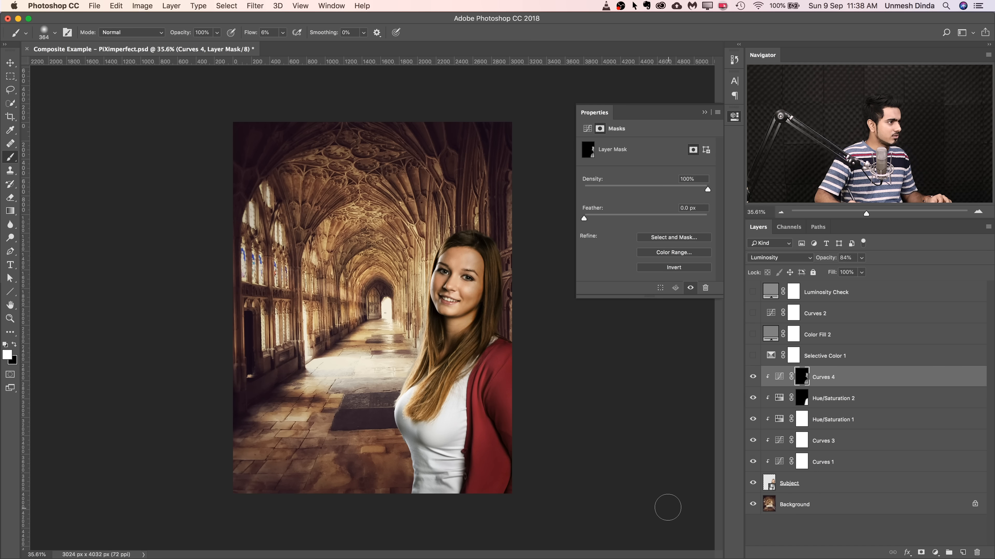
left_click_drag(495, 318, 525, 280)
left_click(795, 259)
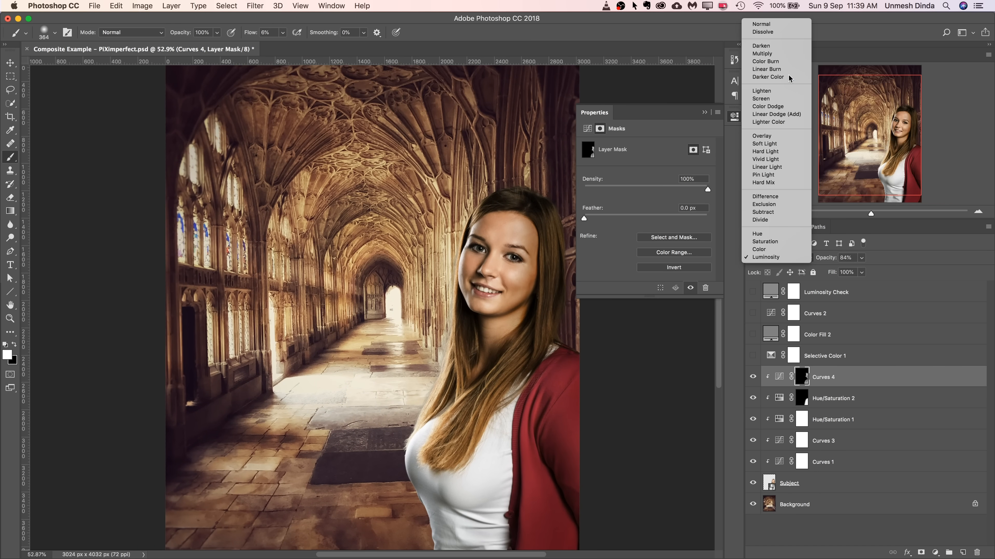
left_click(777, 24)
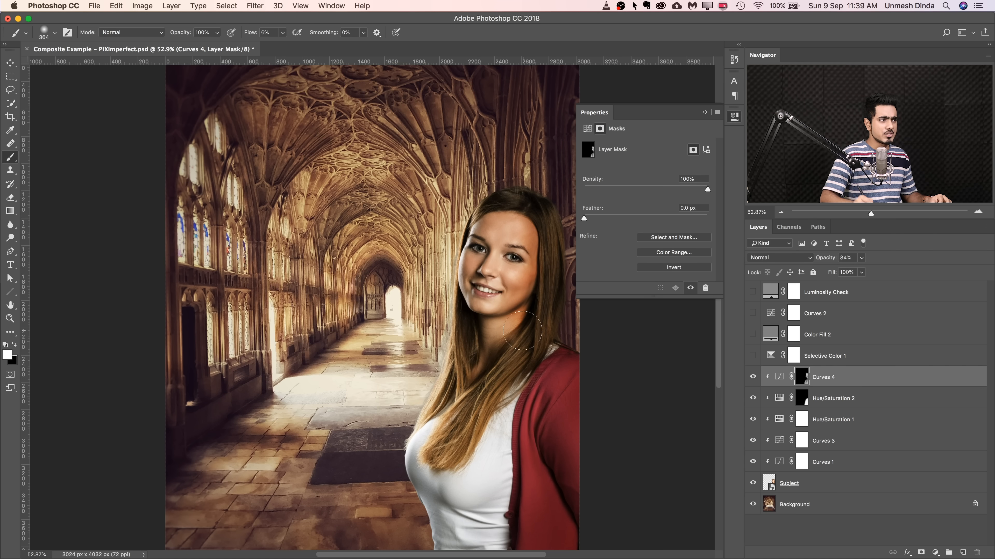
Add a Hue/Saturation adjustment clipped above Curves 4 and replace its mask with a copy of the Curves 4 mask.
left_click(936, 552)
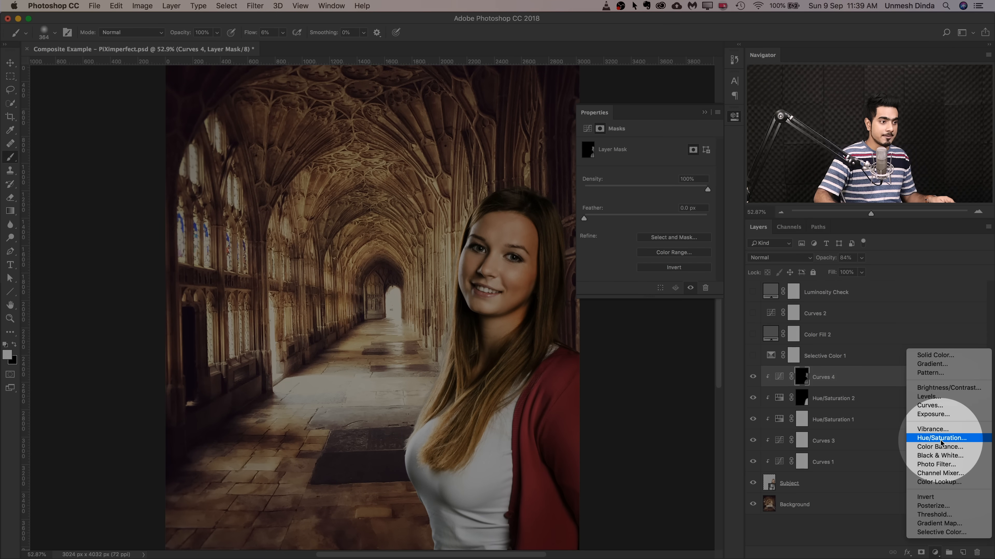
left_click(938, 438)
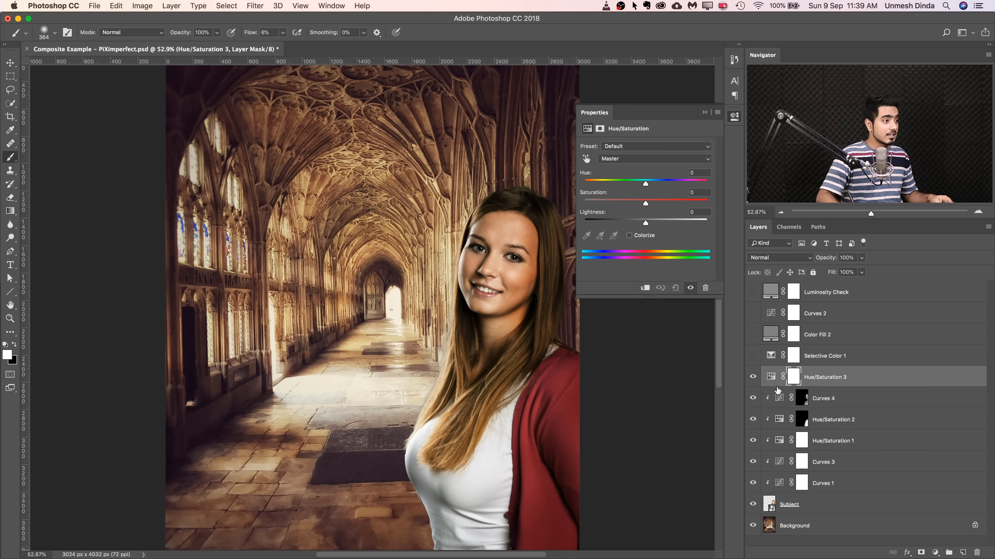
left_click(644, 288)
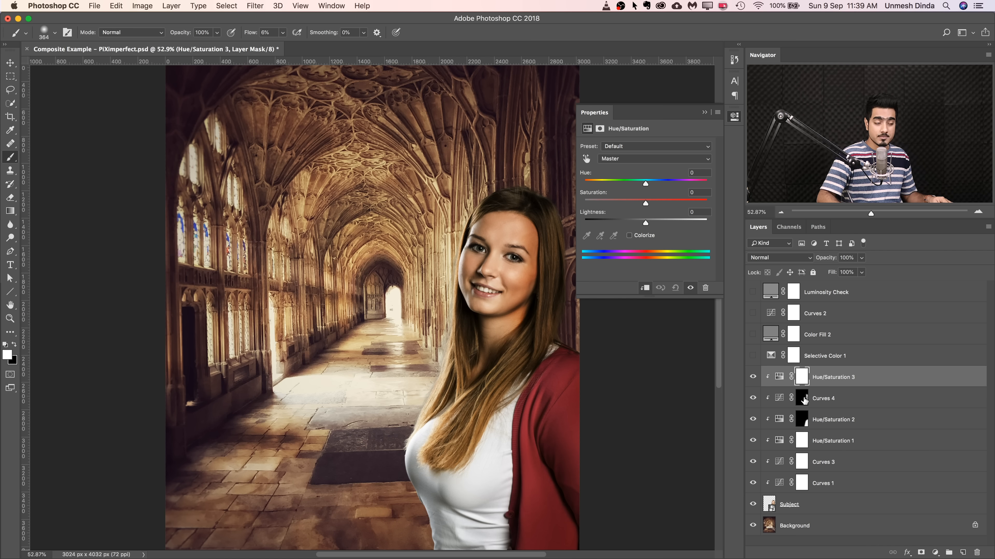
left_click_drag(805, 399, 801, 377)
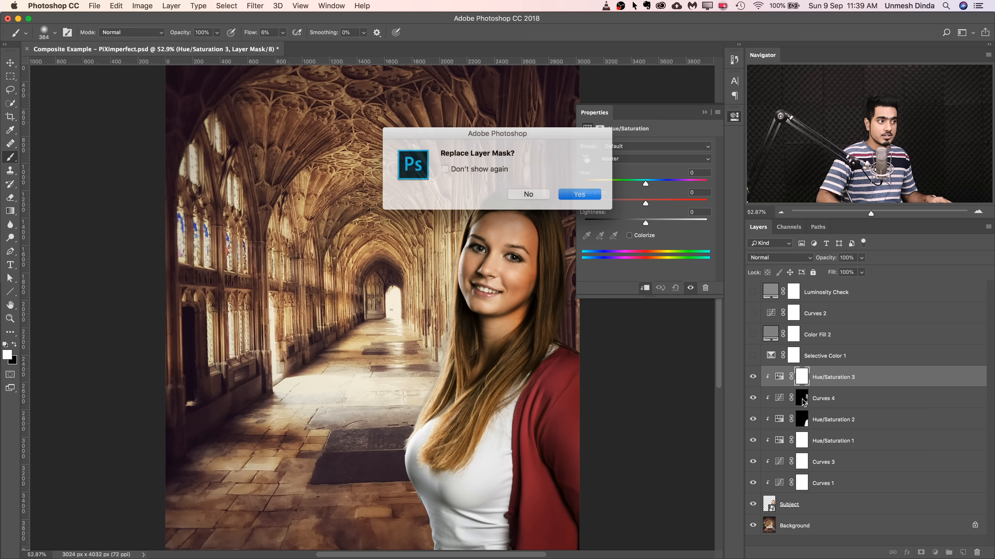
left_click(581, 193)
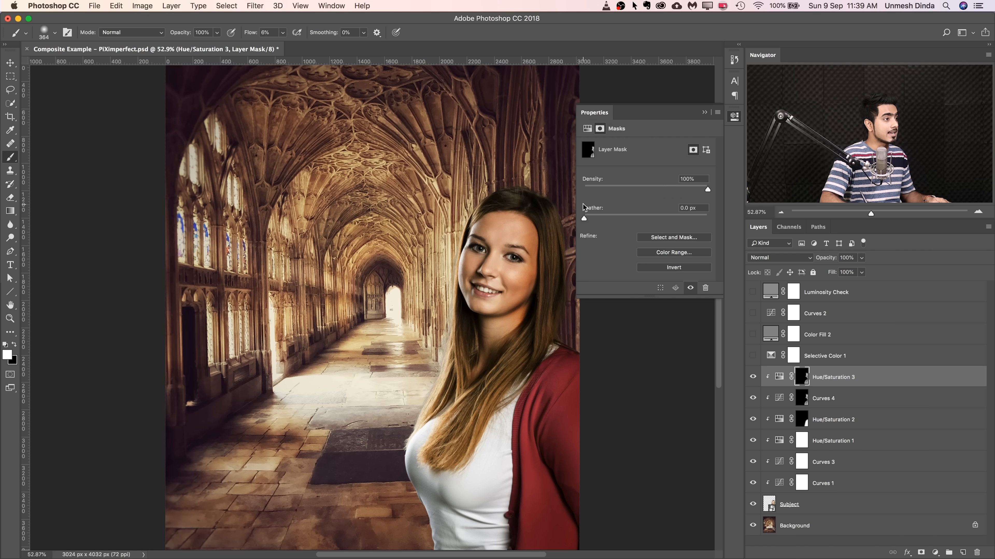
Try a saturation of -37 on Hue/Saturation 3, compare with and without the adjustment, and settle on -24.
left_click(780, 378)
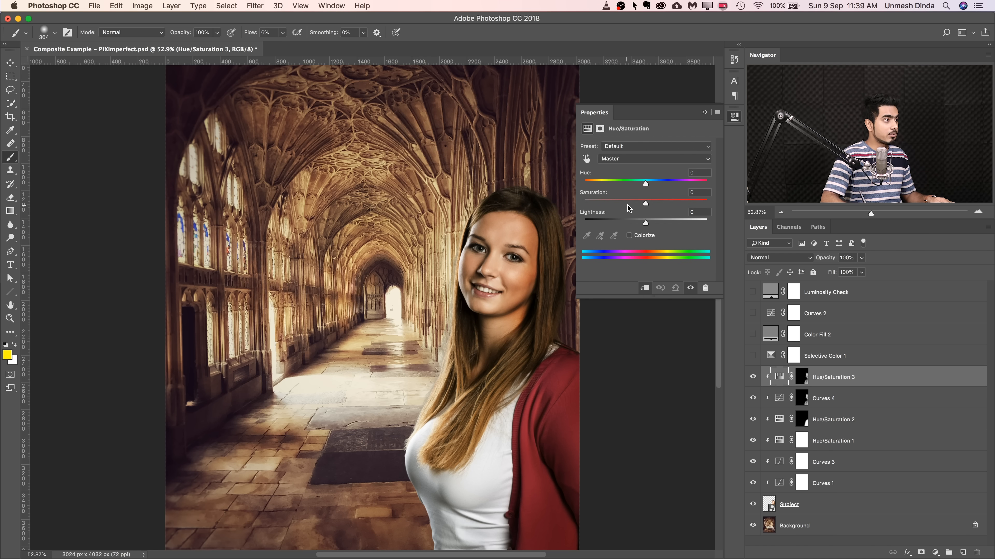
left_click_drag(644, 204, 623, 206)
mouse_move(490, 286)
left_mouse_down()
mouse_move(470, 286)
mouse_move(499, 299)
left_mouse_up()
left_click(752, 377)
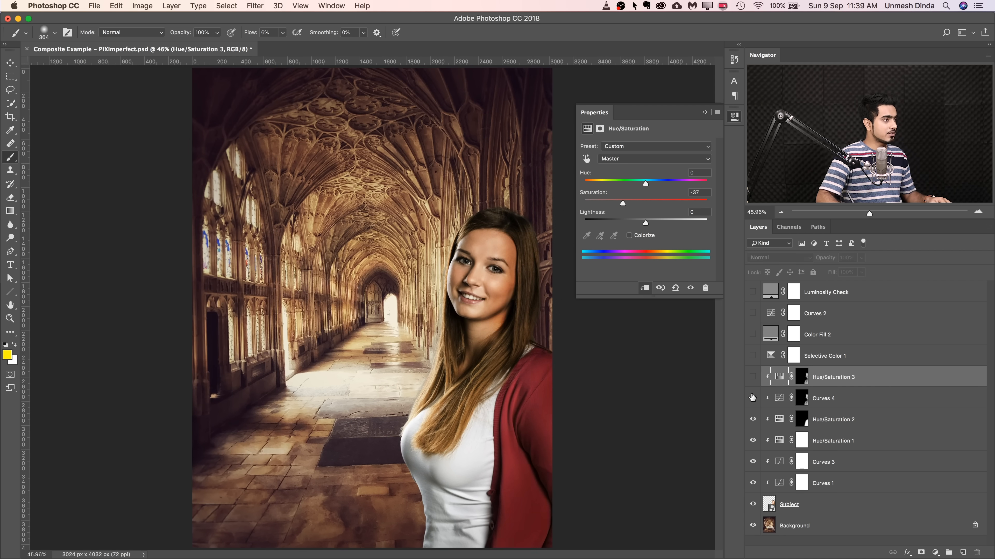
left_click(752, 377)
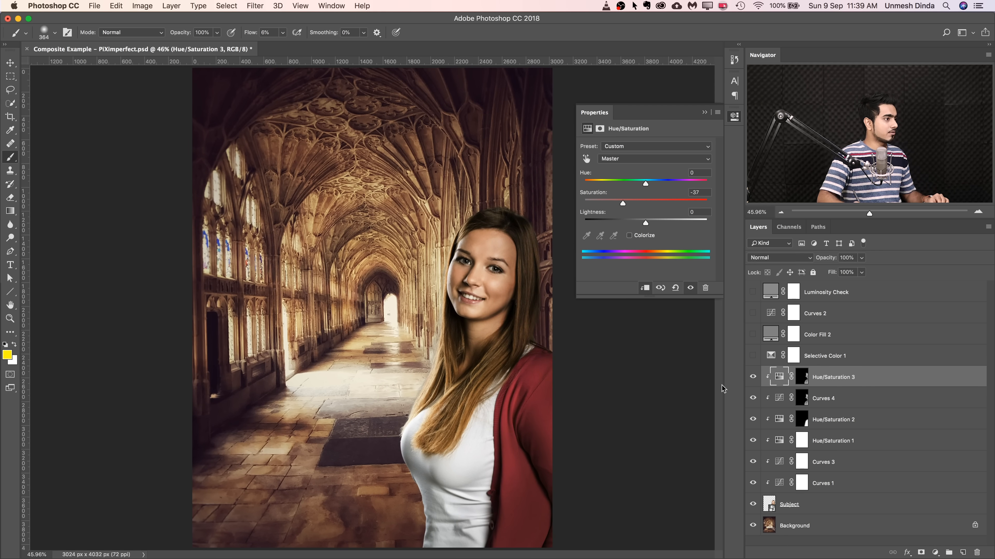
left_click_drag(484, 312, 505, 324)
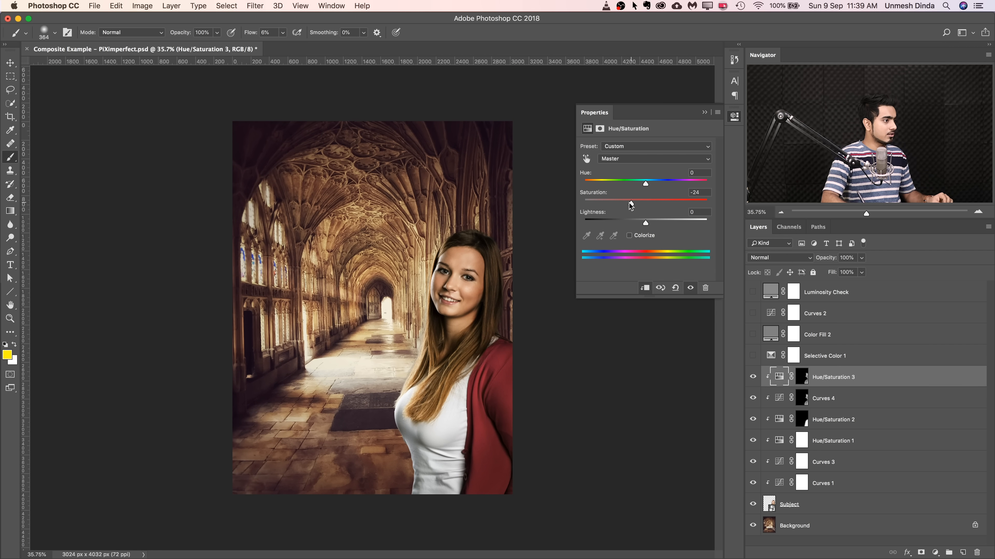
left_click(704, 114)
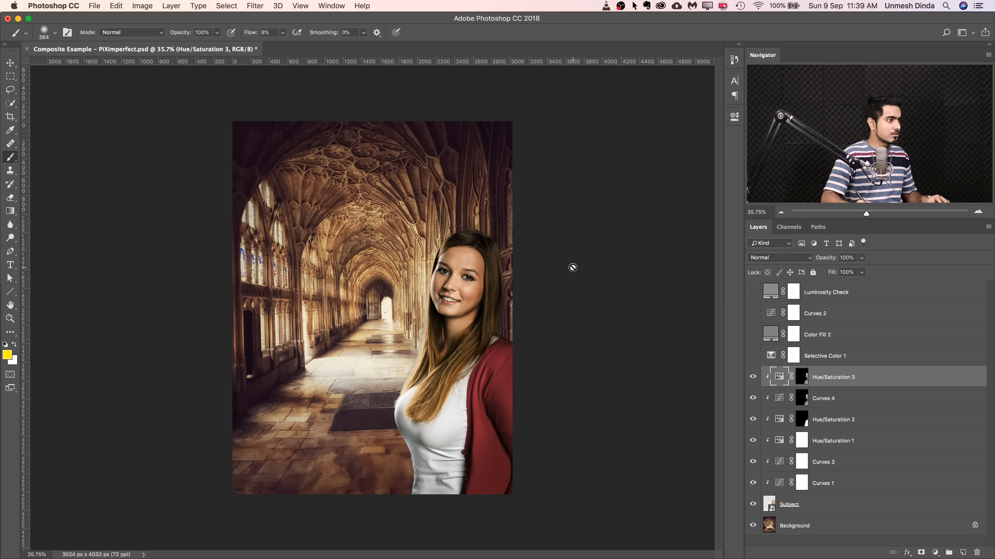
left_click_drag(505, 273, 517, 270)
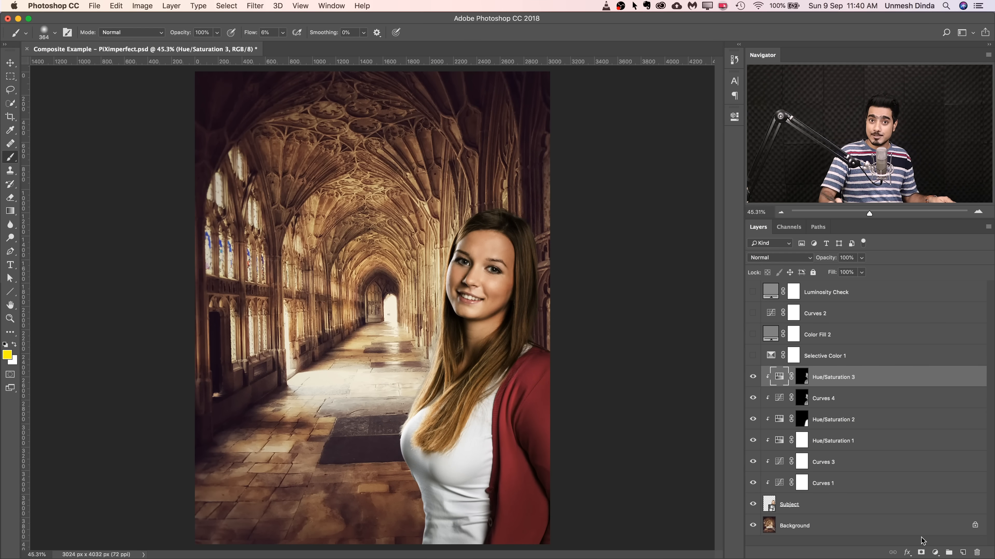
Add a black Solid Color fill layer above Hue/Saturation 3, clip it to the subject and invert its mask.
left_click(935, 553)
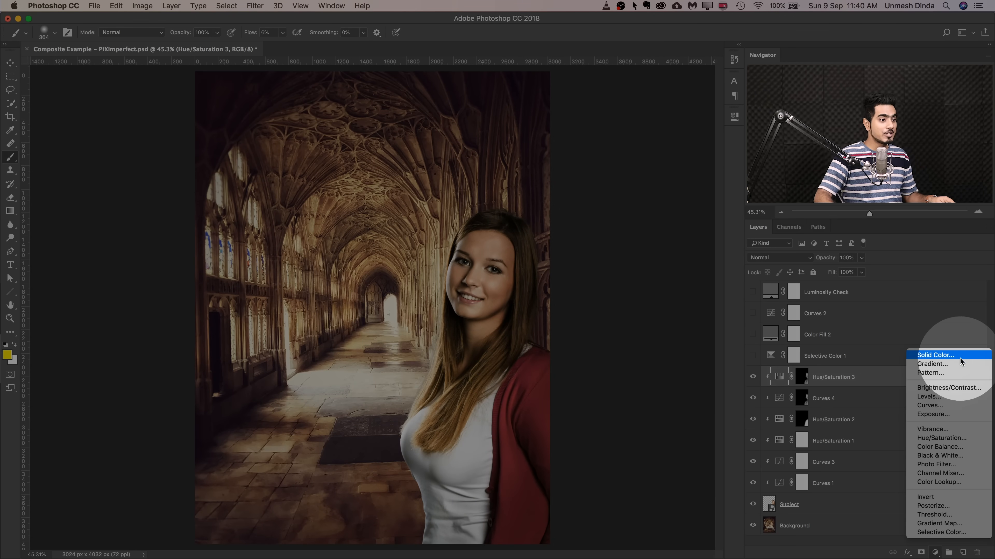
left_click(938, 355)
left_click_drag(694, 372, 537, 458)
left_click(807, 282)
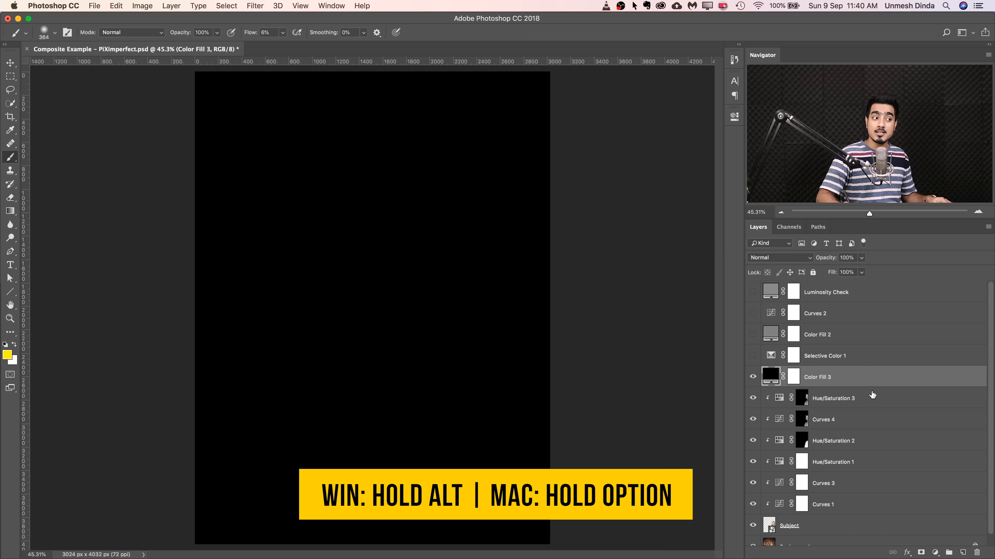
left_click(876, 384, "alt")
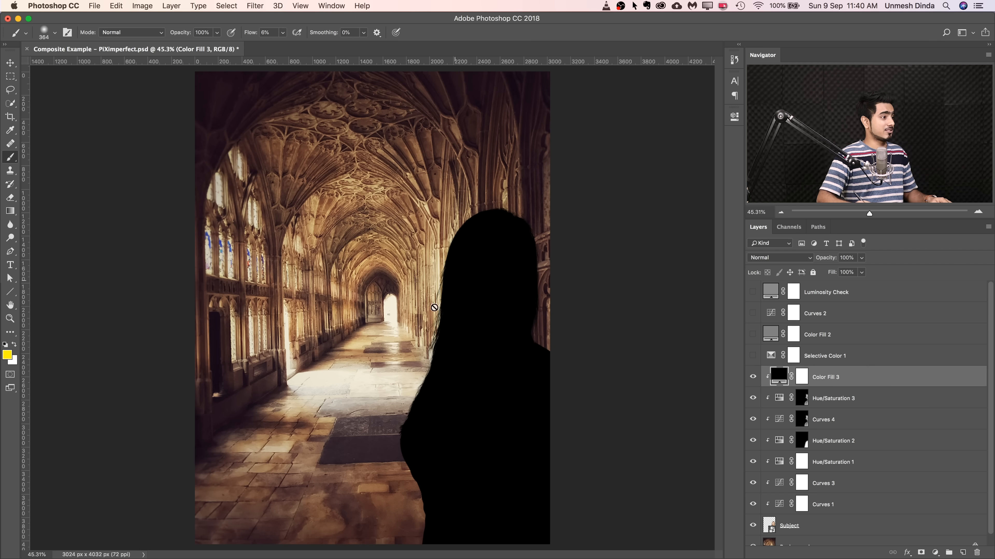
left_click(802, 378)
key("super+i")
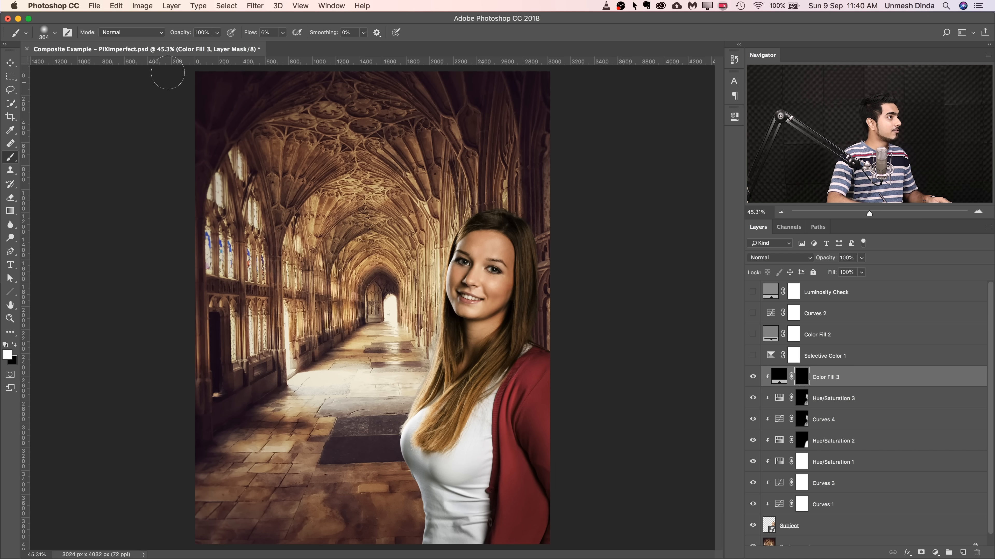
Show Luminosity Check and paint white at 4% flow on the Color Fill 3 mask to darken the lower shirt and cardigan, starting with a 606 px brush.
left_click_drag(269, 33, 228, 35)
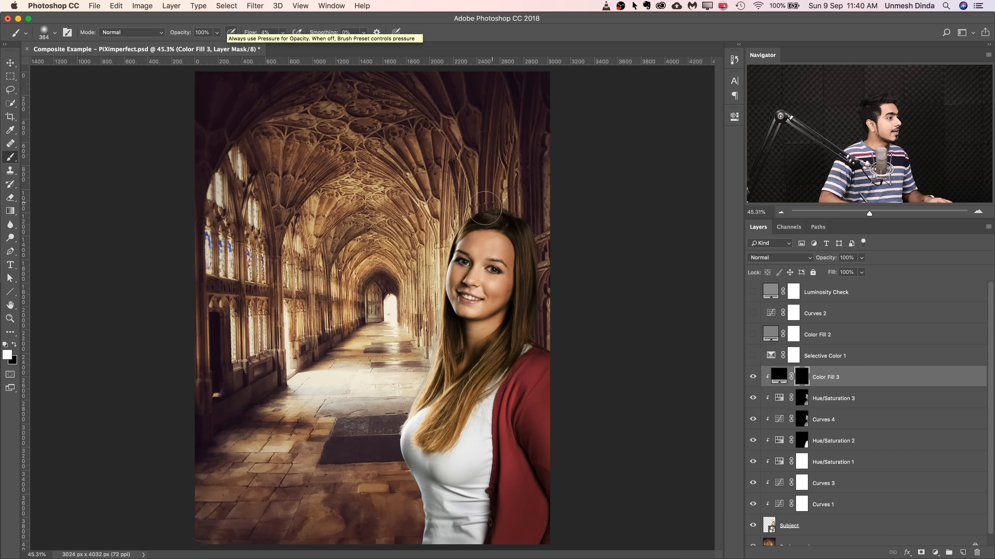
left_click_drag(502, 277, 496, 277)
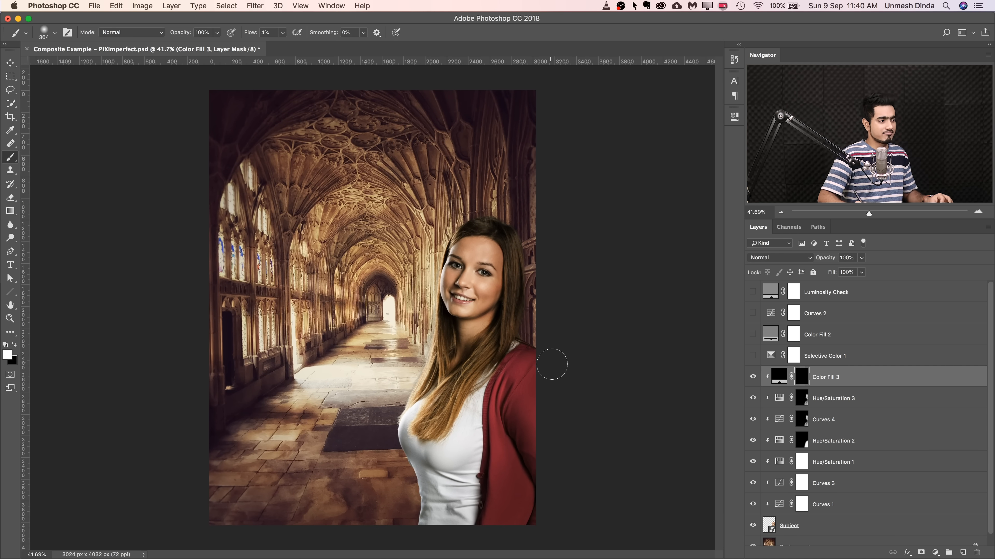
left_click_drag(487, 343, 482, 336)
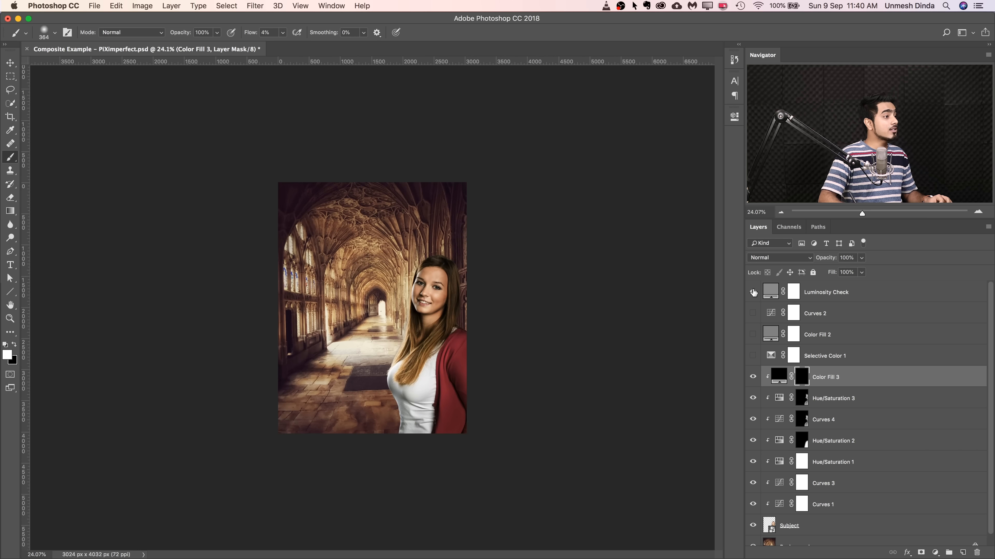
left_click_drag(373, 323, 383, 324)
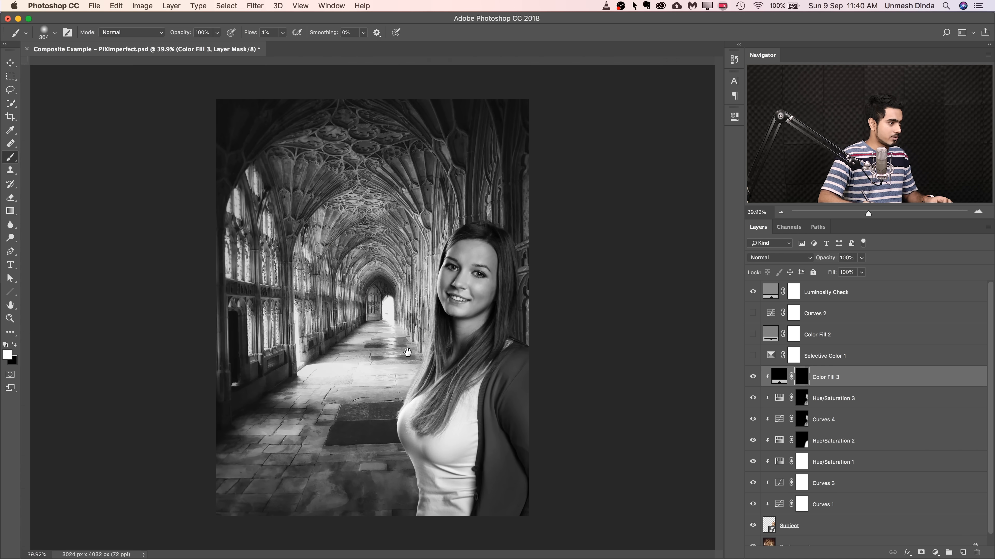
mouse_move(375, 448)
left_mouse_down()
mouse_move(404, 440)
mouse_move(410, 517)
left_mouse_up()
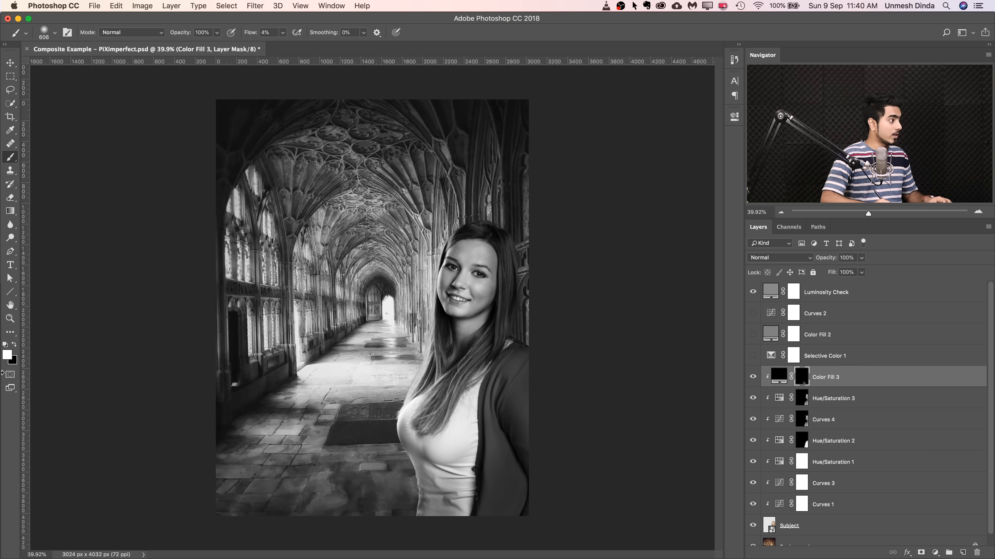
mouse_move(392, 470)
left_mouse_down()
mouse_move(426, 490)
mouse_move(457, 487)
mouse_move(429, 415)
mouse_move(465, 417)
mouse_move(320, 418)
left_mouse_up()
mouse_move(415, 357)
left_mouse_down()
mouse_move(403, 358)
mouse_move(431, 394)
mouse_move(433, 427)
left_mouse_up()
left_click_drag(438, 472, 450, 529)
left_click_drag(460, 411, 427, 411)
mouse_move(467, 411)
left_mouse_down()
mouse_move(537, 412)
mouse_move(394, 373)
mouse_move(416, 333)
mouse_move(484, 496)
mouse_move(411, 517)
mouse_move(570, 514)
mouse_move(542, 456)
left_mouse_up()
mouse_move(514, 380)
left_mouse_down()
mouse_move(455, 380)
mouse_move(472, 378)
left_mouse_up()
left_click_drag(457, 483, 459, 485)
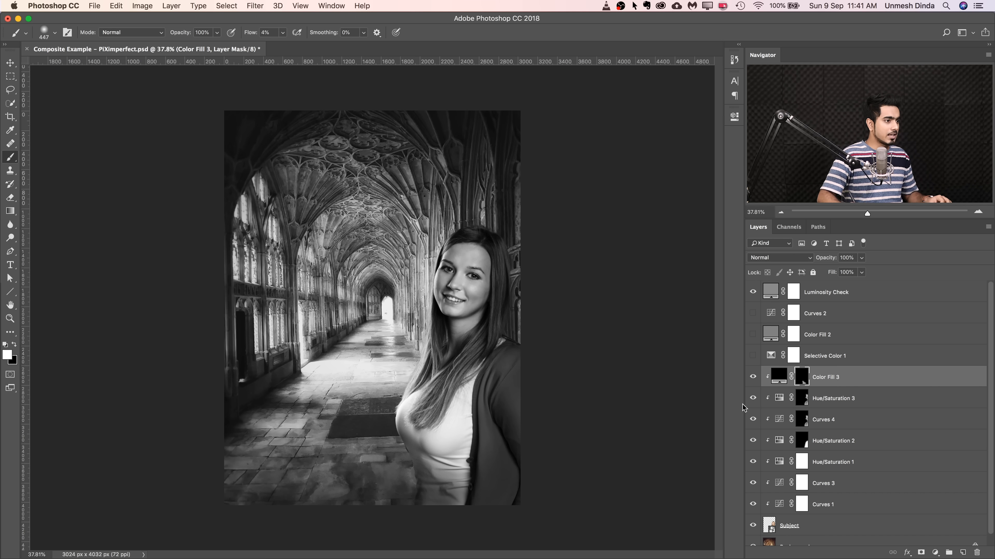
Compare the subject with and without Color Fill 3 and continue shading the lower shirt on its mask with a 453 px brush.
left_click(752, 377)
left_click(752, 377)
left_click_drag(415, 424, 421, 422)
left_click_drag(424, 458, 439, 456)
left_click_drag(411, 490, 408, 495)
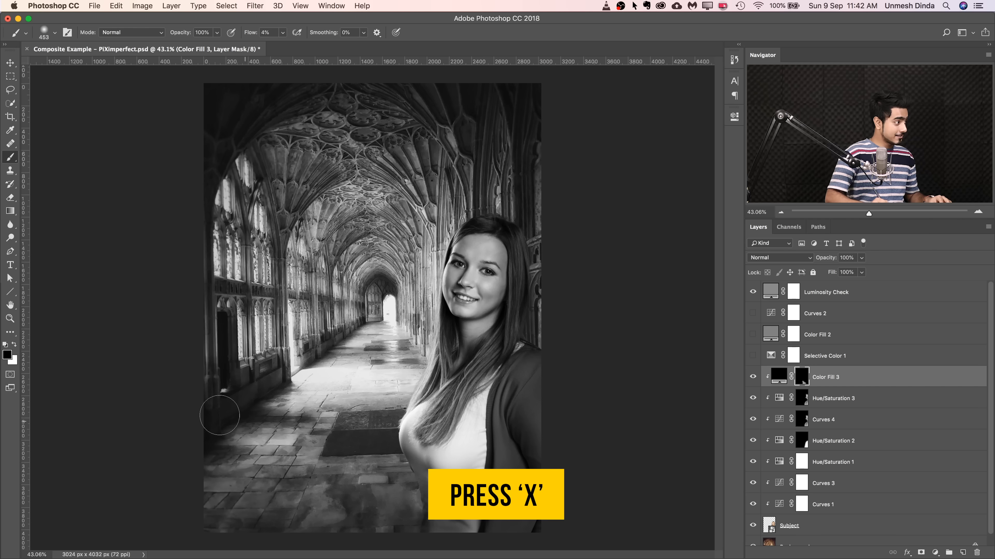
Refine the Color Fill 3 shading around the shirt's waist with black and white, using 504 and 138 px brushes.
key("x")
key("x")
left_click_drag(302, 456, 316, 455)
left_click_drag(416, 483, 418, 449)
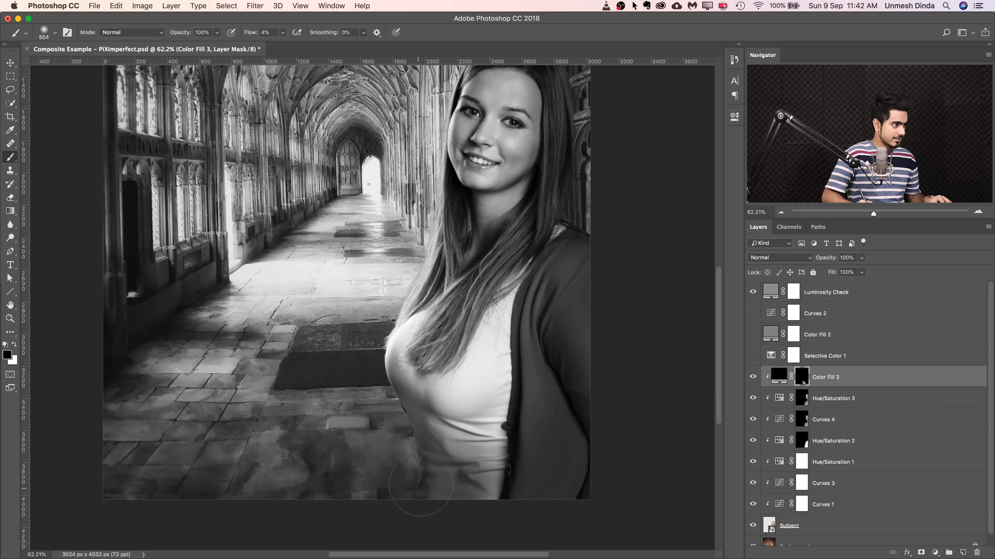
mouse_move(419, 464)
left_mouse_down()
mouse_move(448, 453)
mouse_move(433, 440)
mouse_move(380, 442)
mouse_move(407, 425)
mouse_move(391, 427)
left_mouse_up()
key("x")
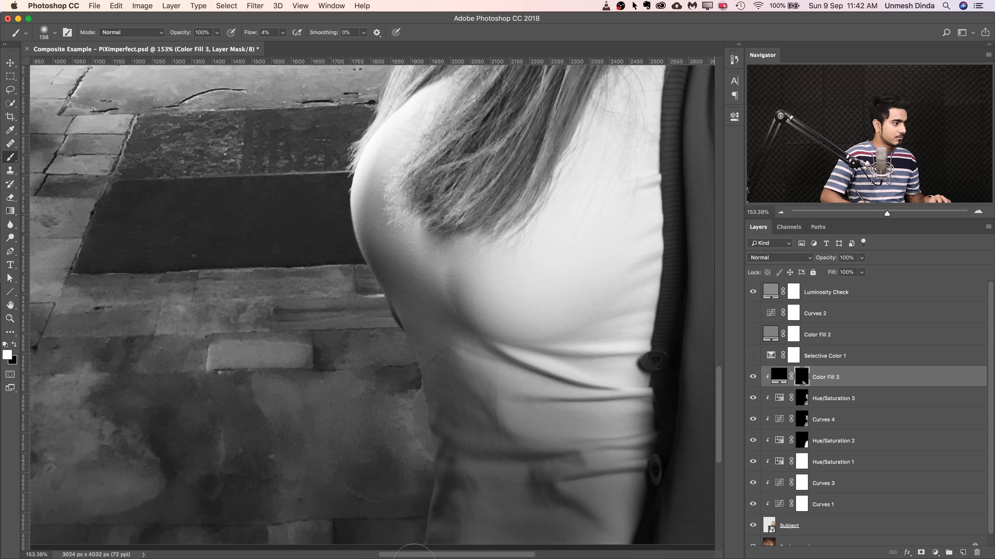
Balance the shading on the shirt beside the cardigan by alternating white and black on the Color Fill 3 mask with 292 and 426 px brushes.
key("super+0")
scroll(428, 418, "up", 1)
mouse_move(449, 503)
left_mouse_down()
mouse_move(484, 506)
mouse_move(474, 486)
mouse_move(455, 479)
mouse_move(494, 499)
left_mouse_up()
key("x")
key("x")
key("x")
key("x")
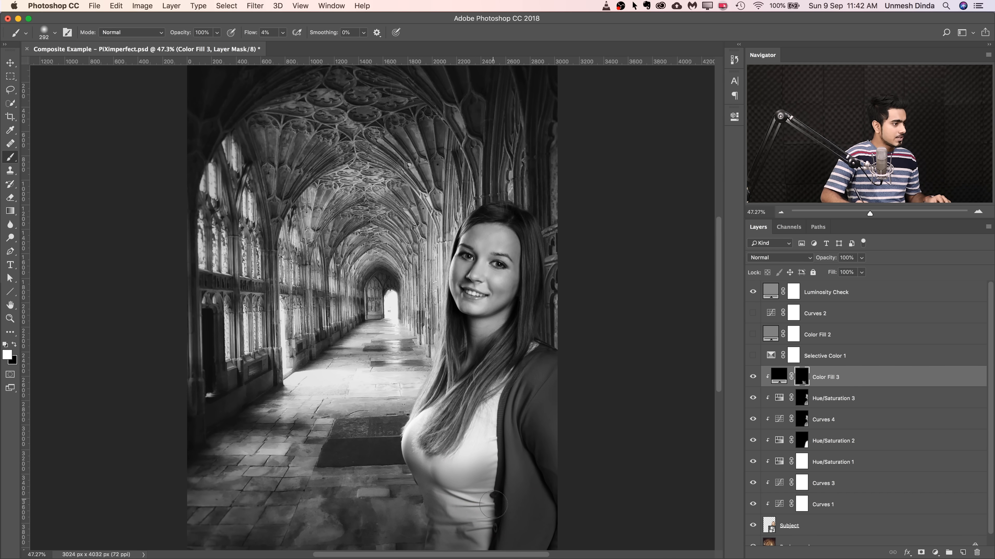
mouse_move(476, 450)
left_mouse_down()
mouse_move(472, 426)
mouse_move(462, 447)
mouse_move(487, 439)
mouse_move(500, 414)
mouse_move(492, 462)
mouse_move(506, 405)
mouse_move(485, 430)
mouse_move(488, 475)
mouse_move(452, 469)
mouse_move(464, 467)
mouse_move(454, 461)
mouse_move(484, 433)
mouse_move(437, 461)
mouse_move(476, 441)
mouse_move(487, 447)
mouse_move(438, 502)
mouse_move(476, 536)
left_mouse_up()
key("x")
key("x")
key("x")
key("x")
mouse_move(485, 445)
left_mouse_down()
mouse_move(487, 525)
mouse_move(476, 538)
mouse_move(494, 473)
mouse_move(470, 540)
left_mouse_up()
key("x")
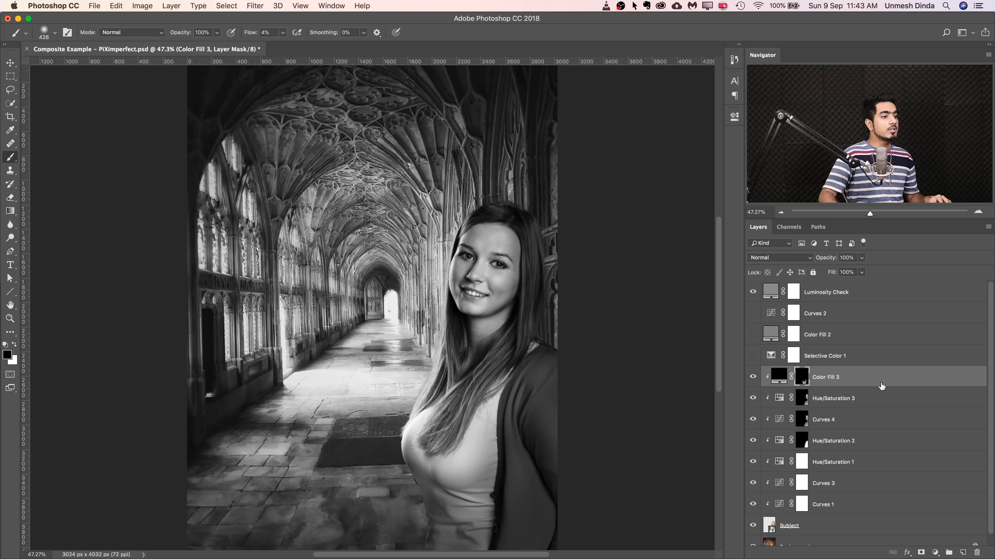
Try splitting the Underlying Layer white Blend If slider of Color Fill 3 to 210 / 255 and return it to 255.
double_click(973, 376)
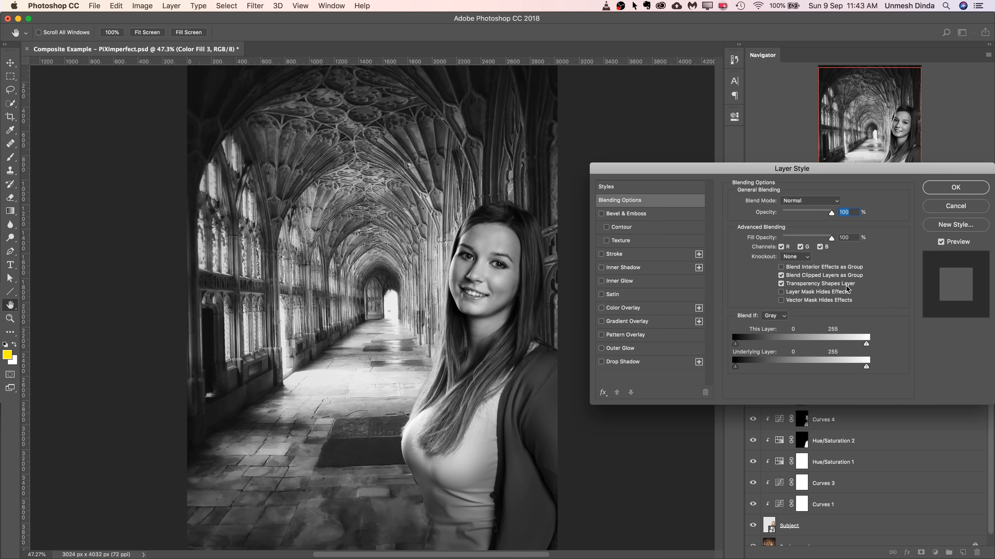
left_click_drag(810, 172, 798, 275)
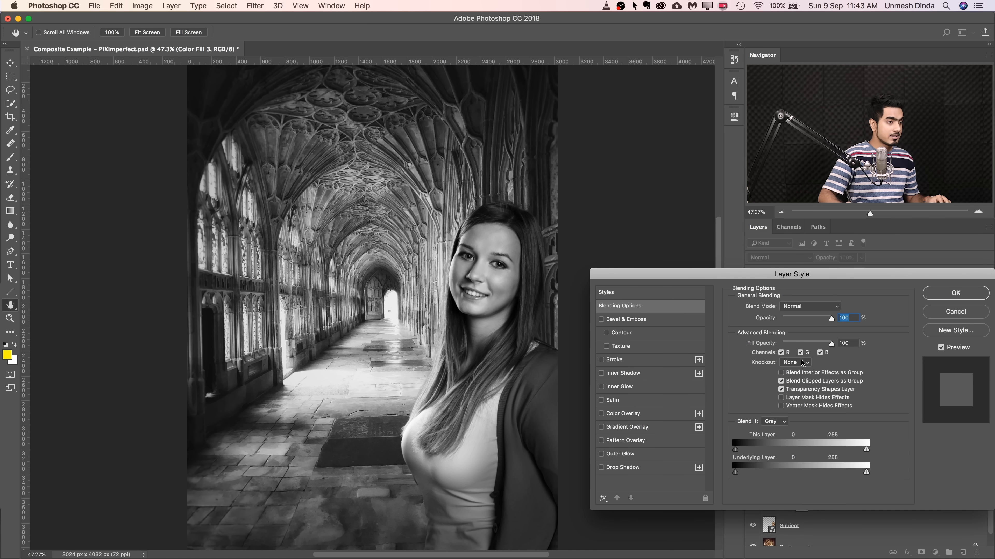
mouse_move(858, 472)
left_mouse_down()
mouse_move(843, 472)
mouse_move(889, 474)
mouse_move(843, 473)
left_mouse_up()
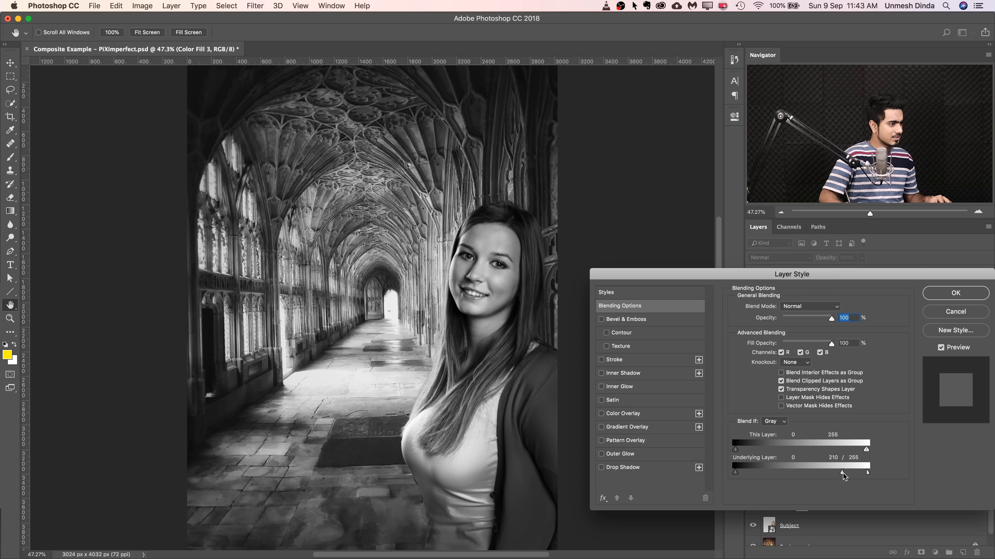
left_click_drag(845, 472, 880, 482)
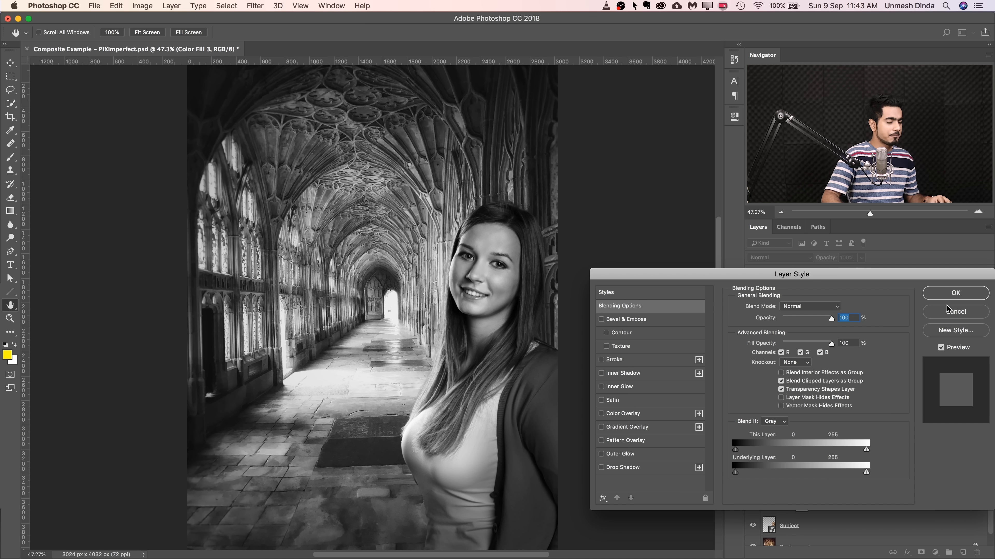
left_click(955, 293)
Refine the shading of the shirt folds beside the cardigan on the Color Fill 3 mask, using small brushes of 23 to 95 px.
scroll(498, 421, "up", 5)
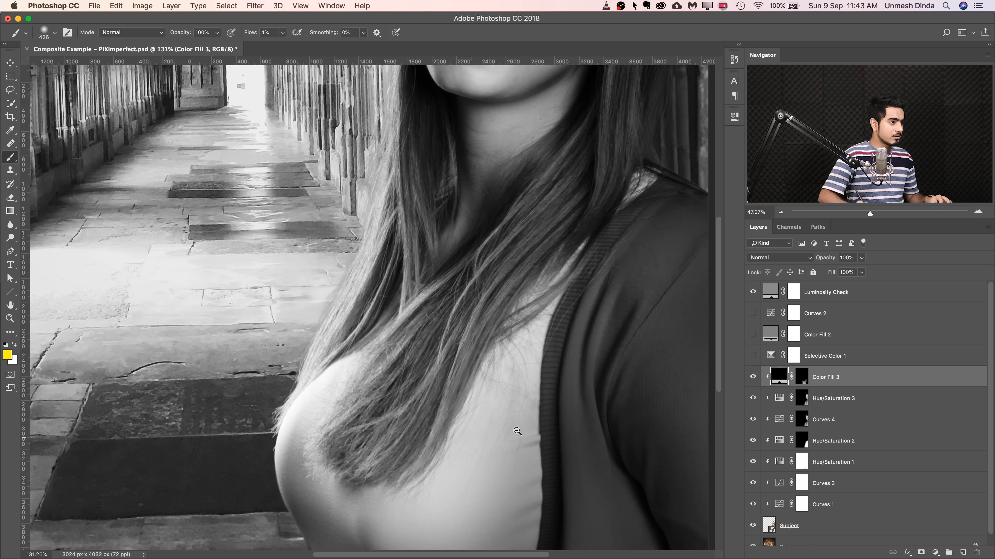
left_click(803, 379)
mouse_move(489, 395)
left_mouse_down()
mouse_move(478, 346)
mouse_move(447, 364)
mouse_move(377, 361)
left_mouse_up()
key("x")
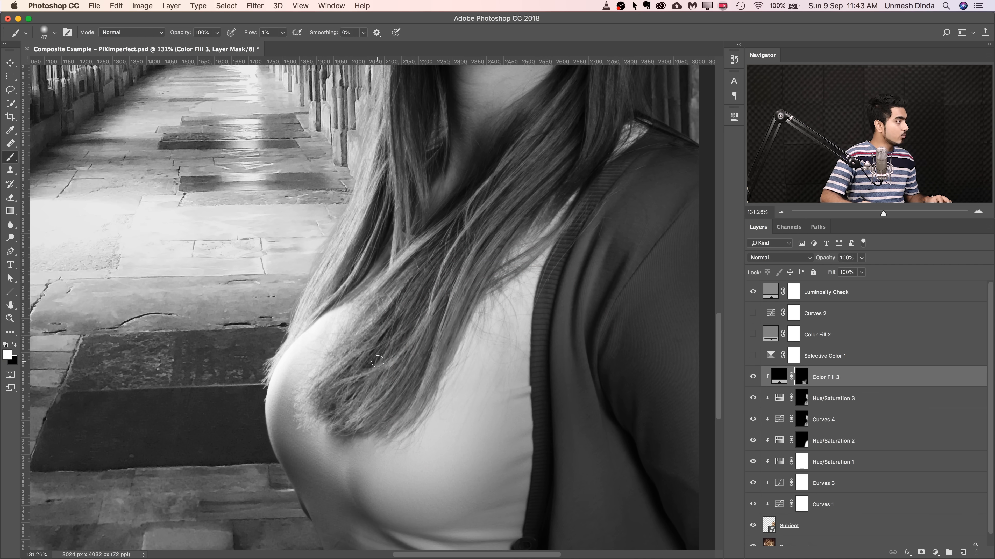
left_click_drag(522, 390, 515, 392)
scroll(517, 392, "up", 3)
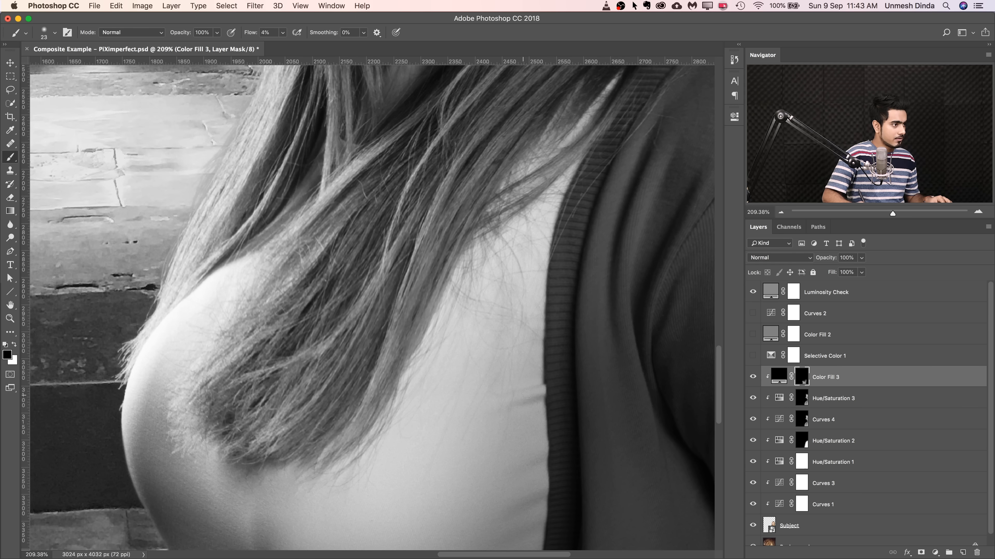
left_click_drag(451, 406, 489, 413)
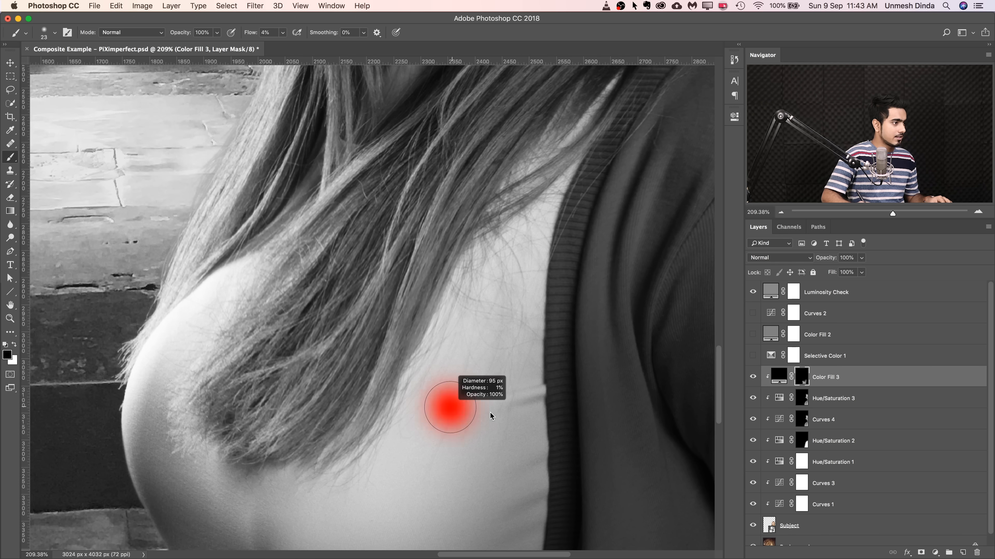
left_click_drag(456, 370, 481, 255)
left_click_drag(527, 340, 498, 347)
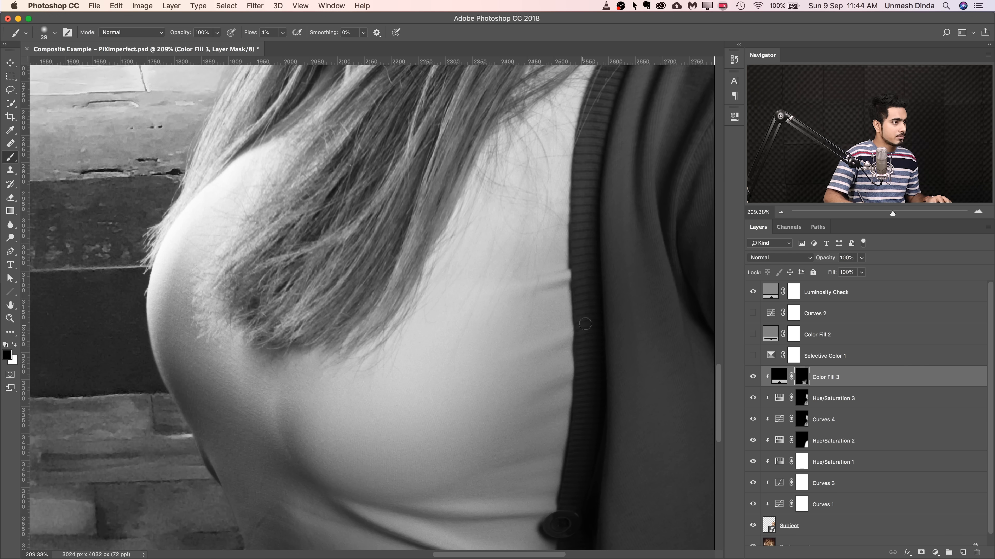
mouse_move(544, 349)
left_mouse_down()
mouse_move(562, 327)
mouse_move(558, 368)
left_mouse_up()
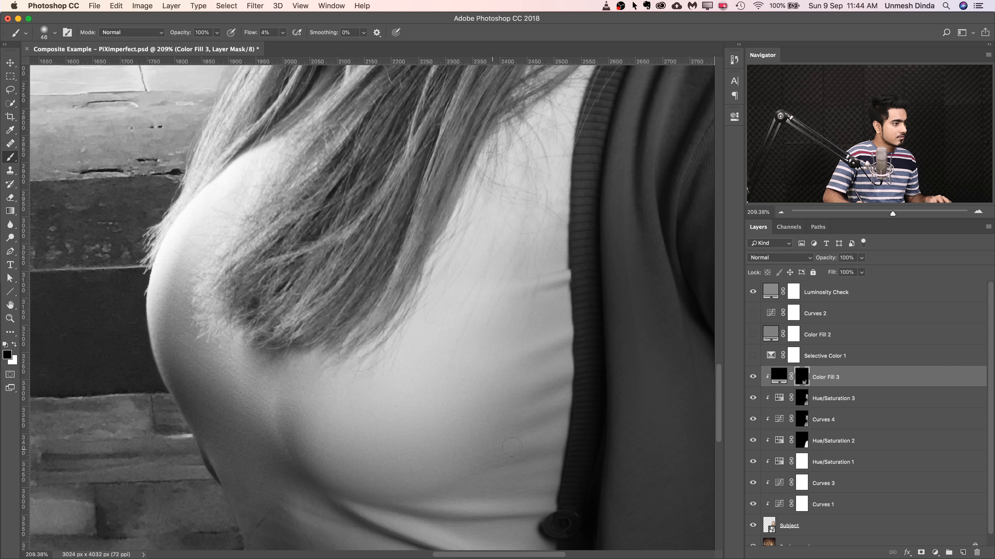
Lighten the lower shirt folds down to the waist with black on the Color Fill 3 mask, using 46 and 49 px brushes.
scroll(524, 444, "down", 3)
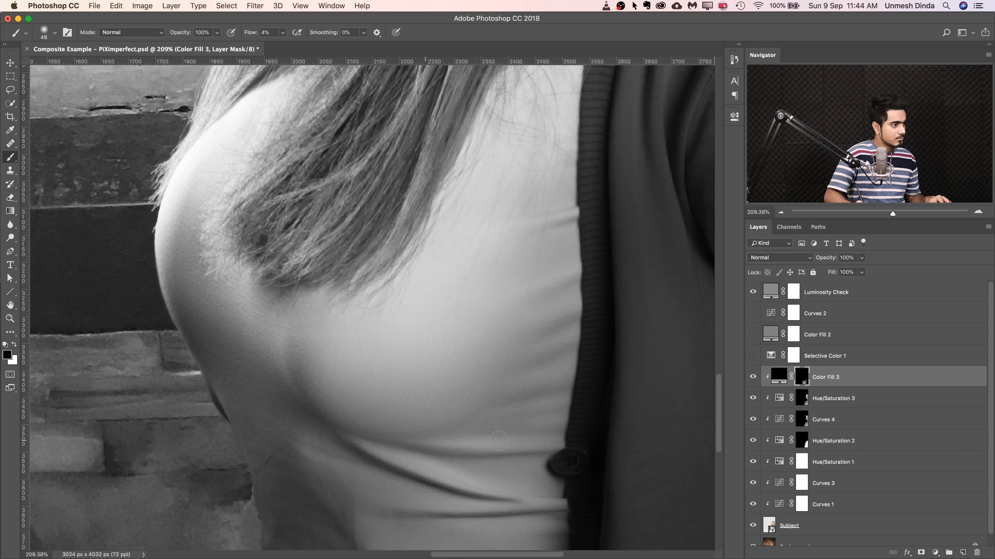
left_click_drag(530, 404, 484, 403)
mouse_move(550, 355)
left_mouse_down()
mouse_move(519, 398)
mouse_move(504, 352)
left_mouse_up()
mouse_move(496, 406)
left_mouse_down()
mouse_move(537, 406)
mouse_move(513, 389)
mouse_move(519, 411)
mouse_move(451, 371)
mouse_move(434, 339)
left_mouse_up()
left_click_drag(448, 407, 460, 406)
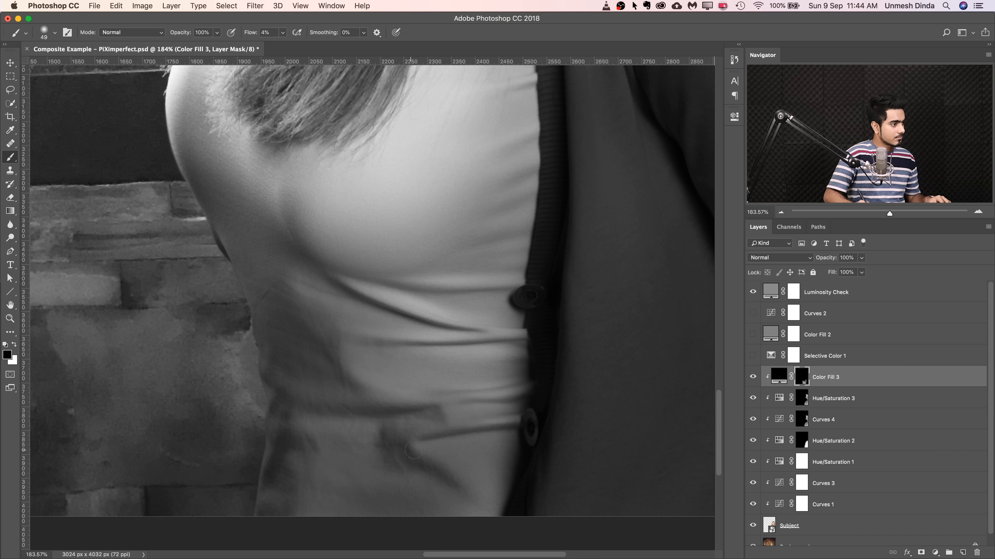
Compare the full image with and without Color Fill 3 and touch up the shirt's shading with a 282 px brush.
key("super+0")
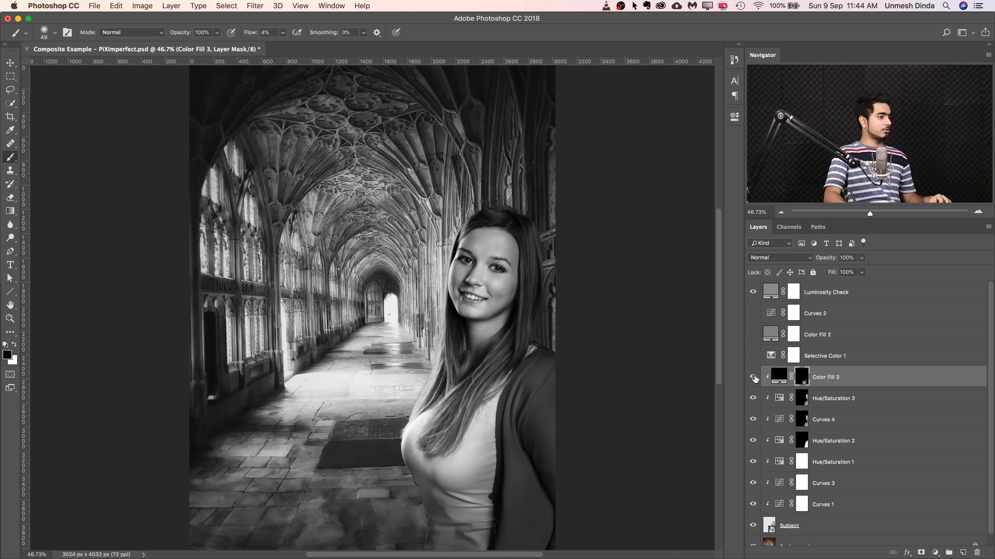
left_click(753, 377)
left_click(753, 377)
left_click_drag(440, 457, 456, 469, "ctrl+alt")
key("x")
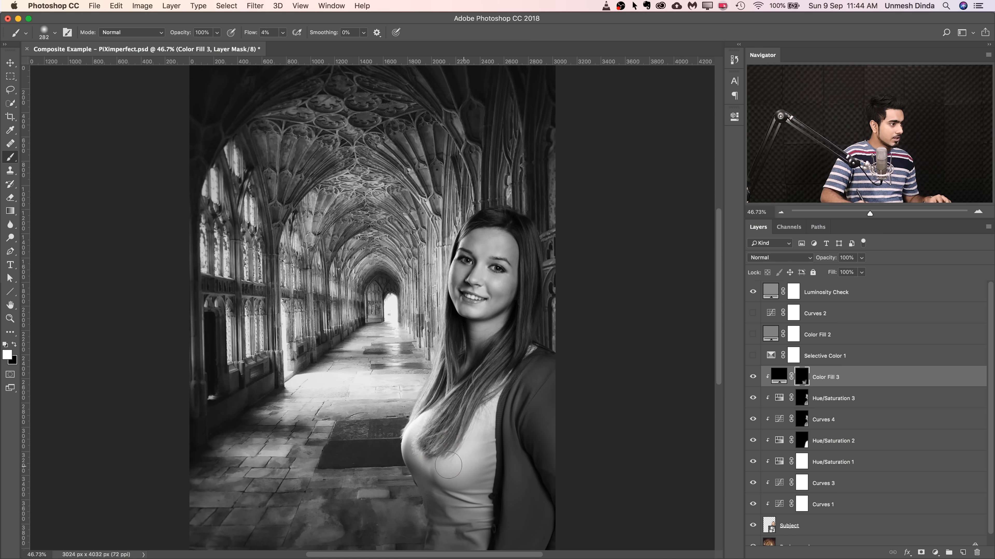
key("x")
Darken the cardigan by painting white on the Color Fill 3 mask with a 324 px brush.
scroll(510, 403, "right", 2)
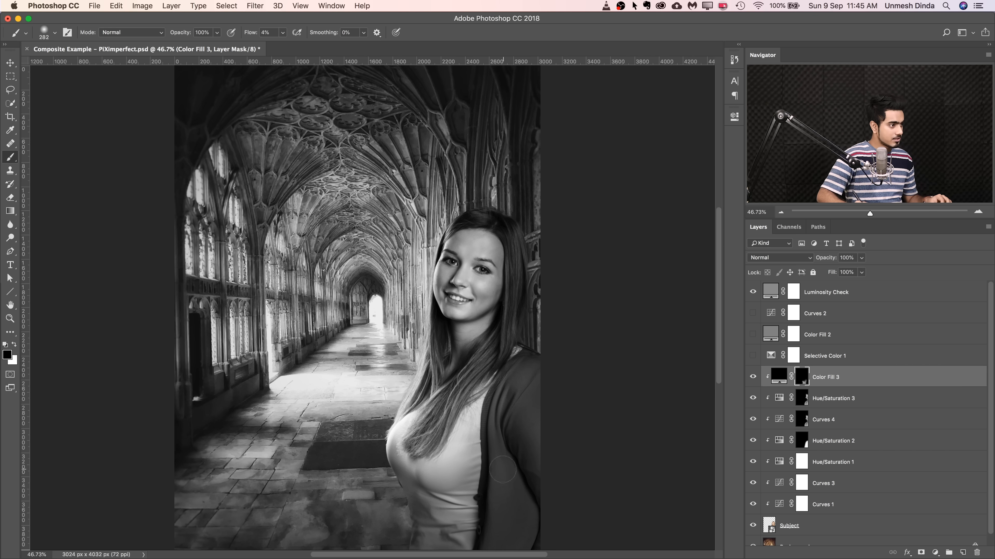
mouse_move(515, 475)
left_mouse_down("ctrl+alt")
mouse_move(527, 475)
mouse_move(503, 497)
left_mouse_up("ctrl+alt")
key("x")
mouse_move(510, 460)
left_mouse_down()
mouse_move(513, 469)
mouse_move(515, 461)
left_mouse_up()
left_click_drag(532, 501, 545, 502, "ctrl+alt")
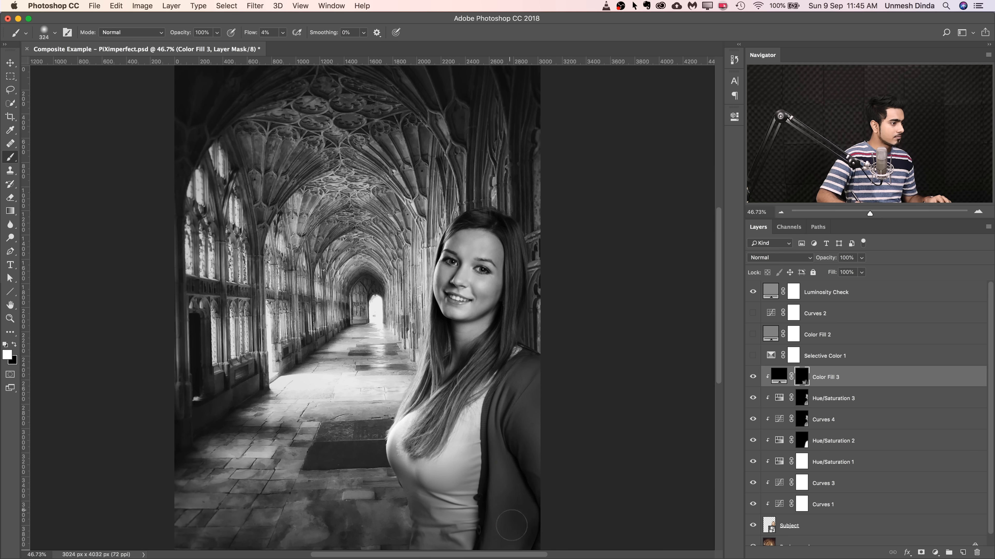
left_click_drag(538, 382, 535, 449, "ctrl+alt")
Shade the hair and shoulder near the image border with white on the Color Fill 3 mask, using 349 and 316 px brushes.
mouse_move(509, 354)
left_mouse_down()
mouse_move(382, 337)
mouse_move(396, 302)
mouse_move(503, 313)
mouse_move(417, 286)
mouse_move(432, 282)
left_mouse_up()
left_click_drag(455, 211, 479, 216)
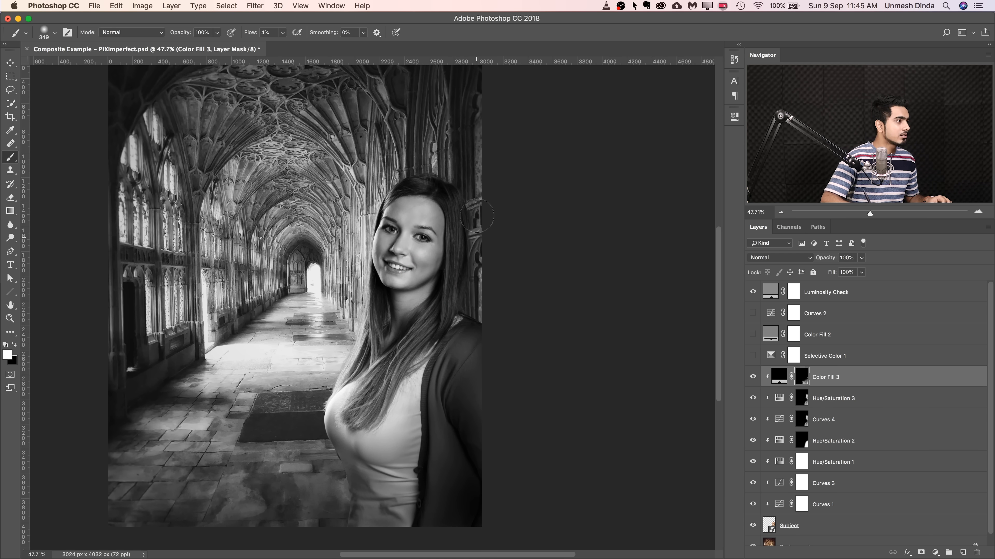
left_click_drag(473, 314, 458, 315)
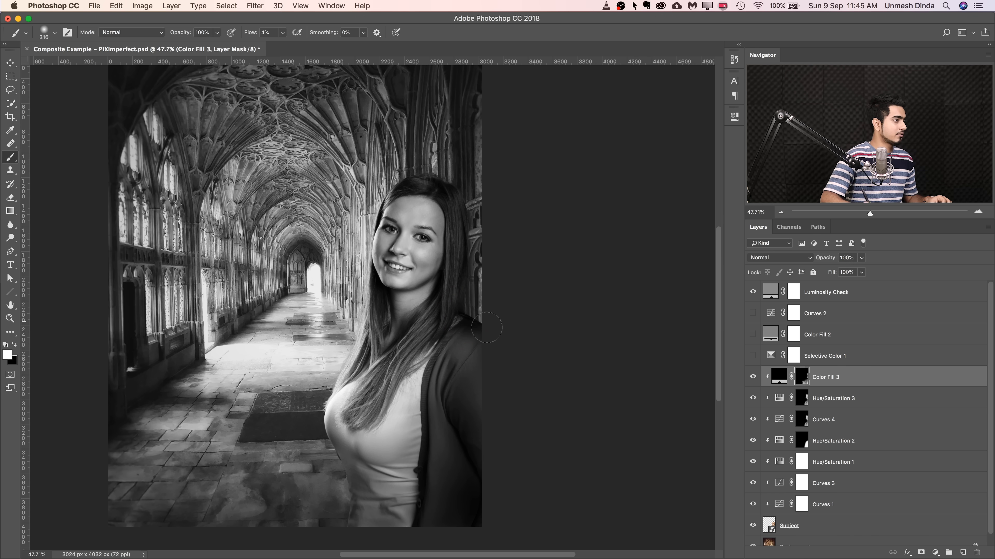
mouse_move(383, 382)
left_mouse_down()
mouse_move(343, 367)
mouse_move(413, 369)
mouse_move(517, 340)
mouse_move(528, 284)
mouse_move(548, 269)
left_mouse_up()
key("super+0")
left_click_drag(460, 337, 396, 338)
left_click_drag(417, 374, 573, 363)
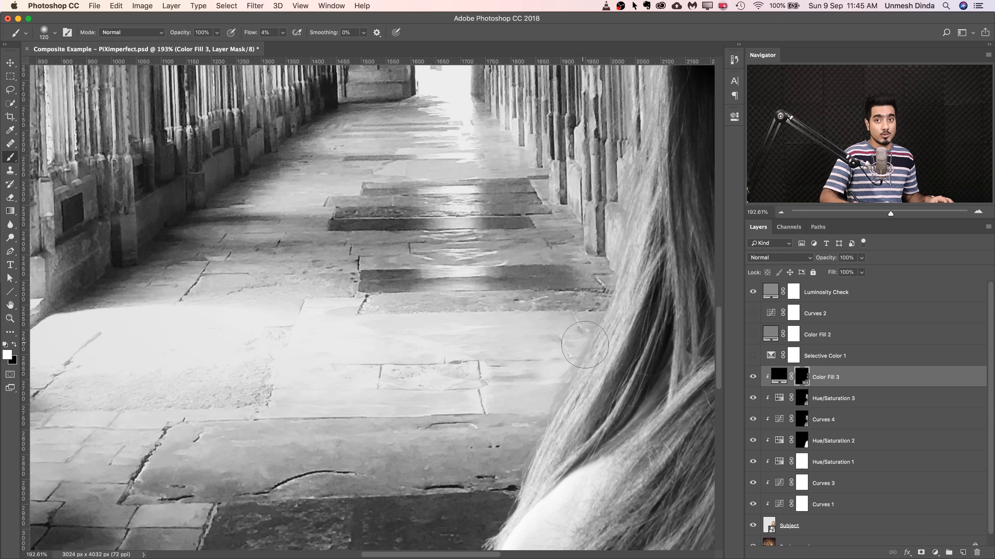
left_click(935, 554)
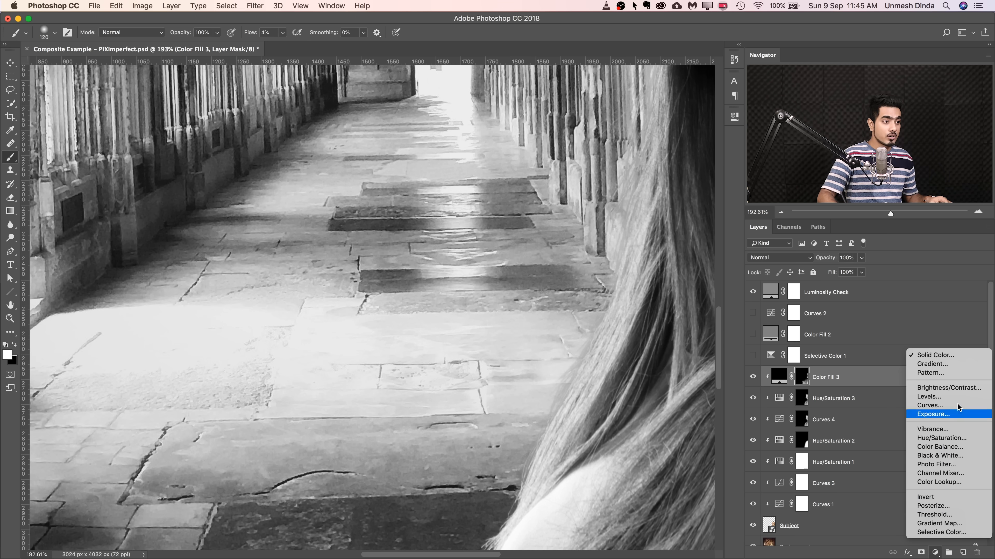
left_click(949, 364)
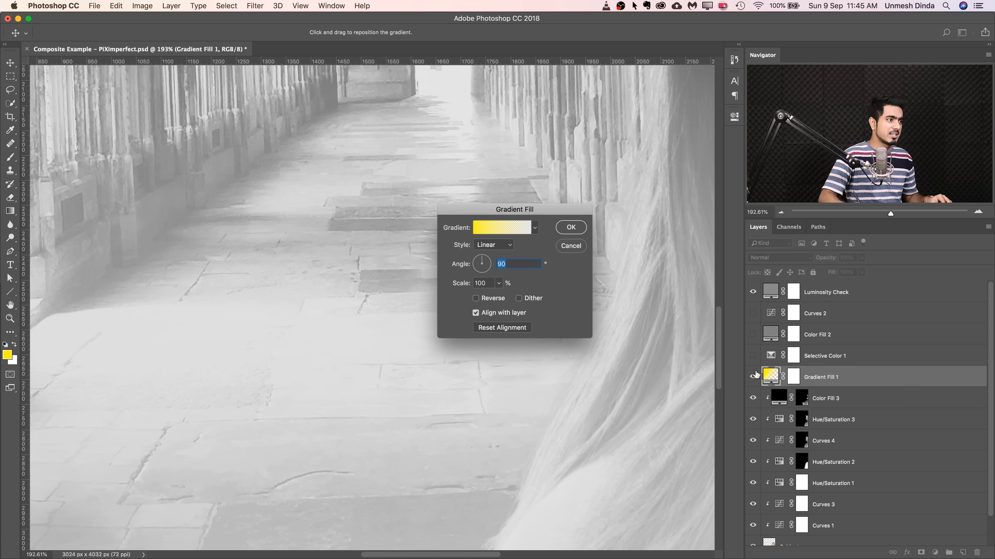
left_click(570, 246)
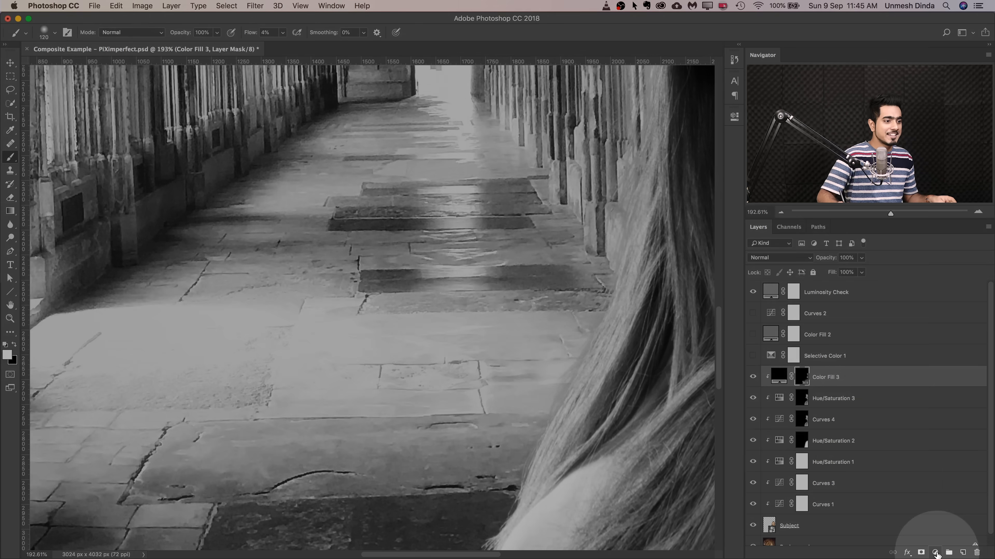
Add a white (ffffff) Solid Color layer above Color Fill 3, clip it to the subject and invert its mask to black.
left_click(935, 554)
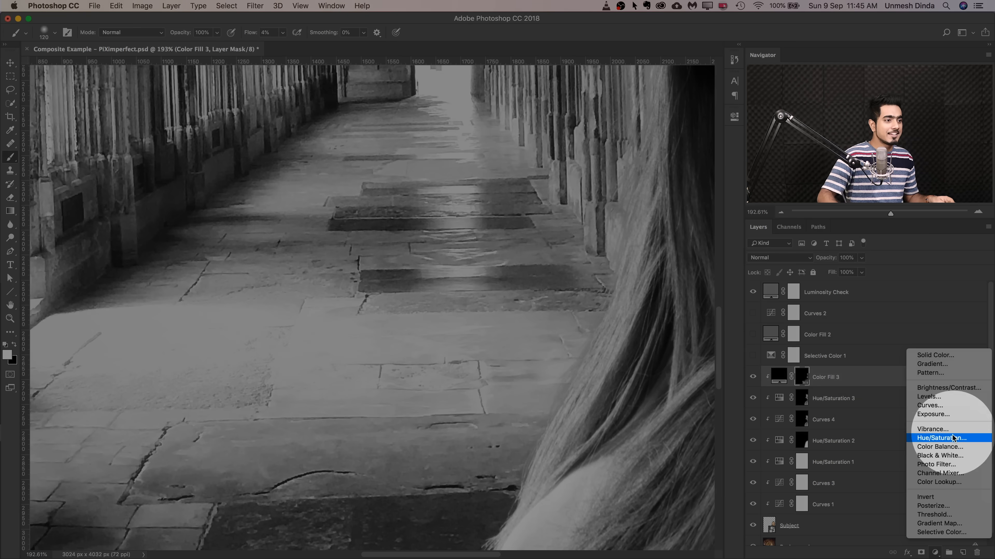
left_click(942, 356)
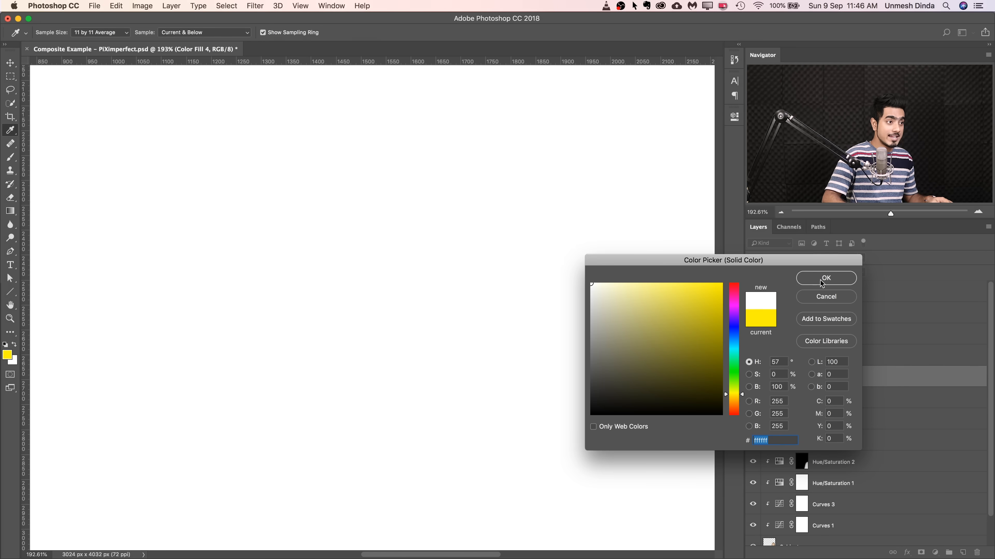
left_click(818, 279)
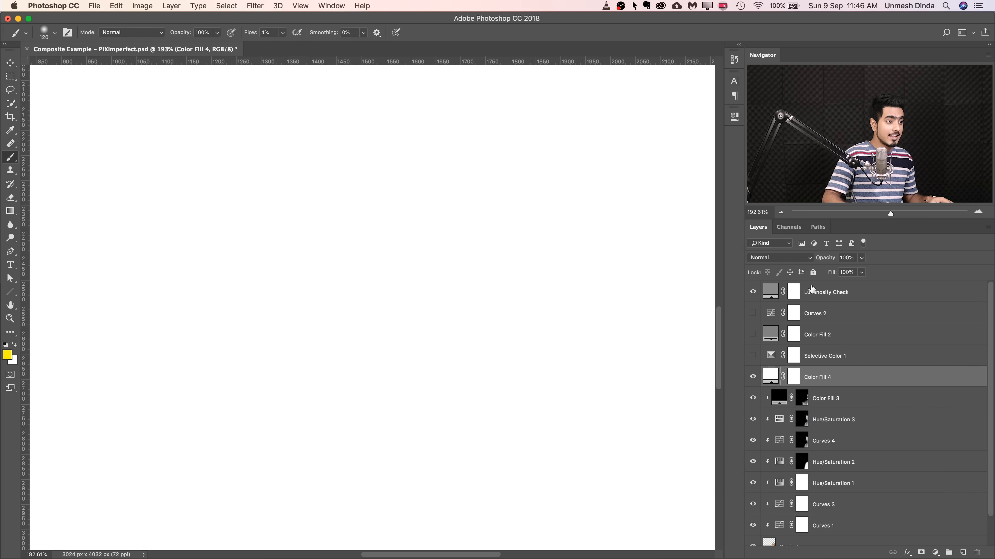
left_click(868, 384, "alt")
left_click(801, 378)
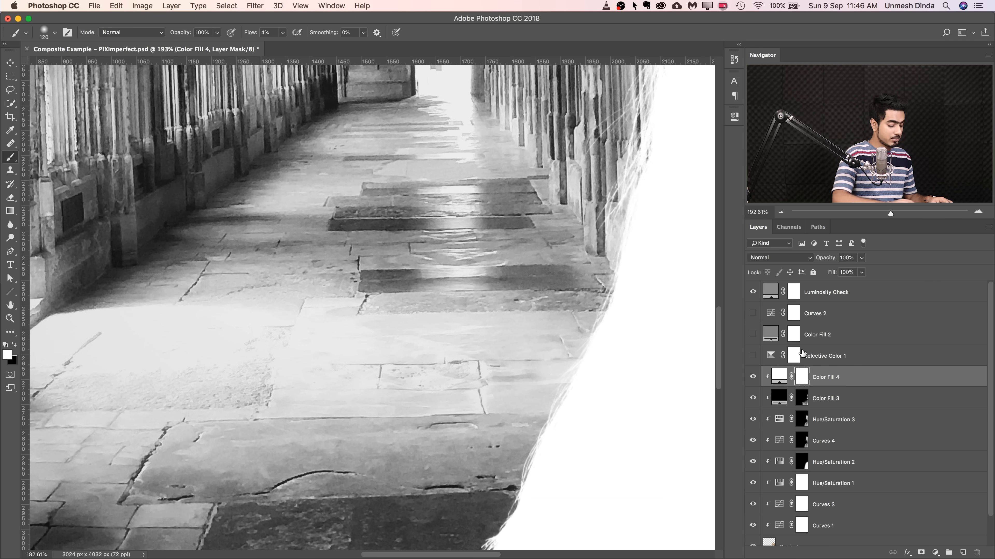
key("super+i")
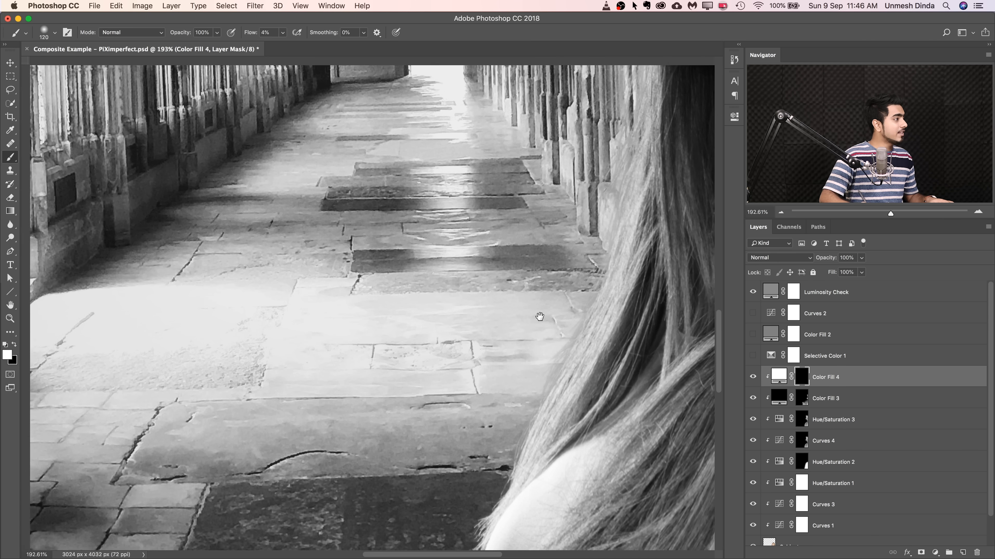
Set the brush to 110 px with 38% flow and paint white light along the hair edge on the Color Fill 4 mask.
scroll(540, 314, "down", 2)
mouse_move(555, 355)
left_mouse_down("ctrl+alt")
mouse_move(546, 355)
mouse_move(571, 324)
mouse_move(541, 366)
left_mouse_up("ctrl+alt")
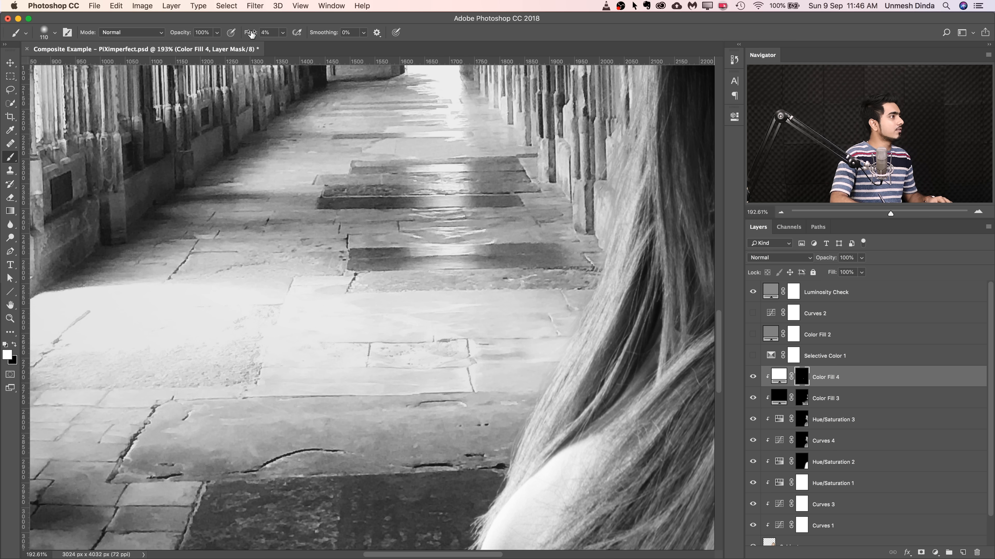
left_click_drag(265, 33, 269, 33)
left_click_drag(531, 357, 483, 472)
scroll(484, 472, "down", 5)
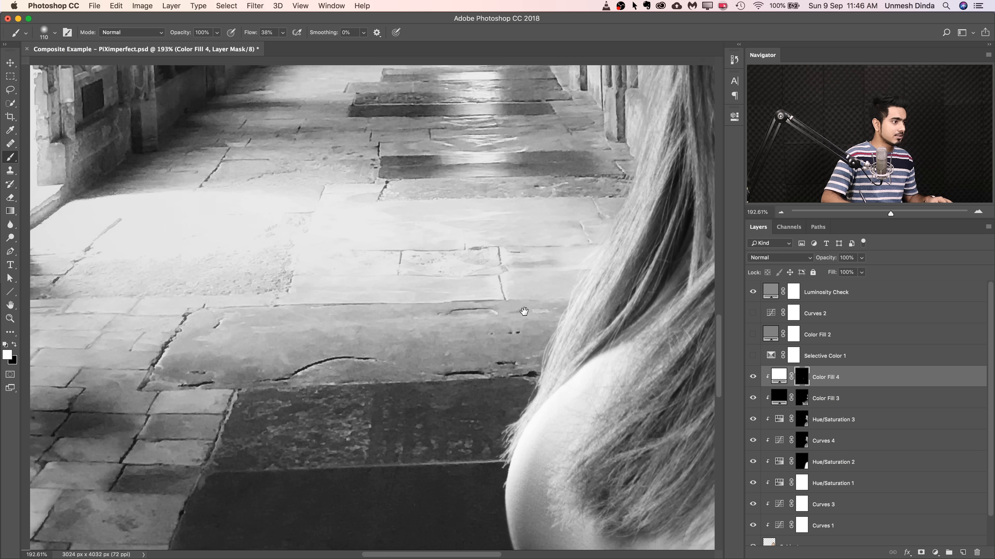
mouse_move(533, 274)
left_mouse_down()
mouse_move(391, 473)
mouse_move(384, 517)
left_mouse_up()
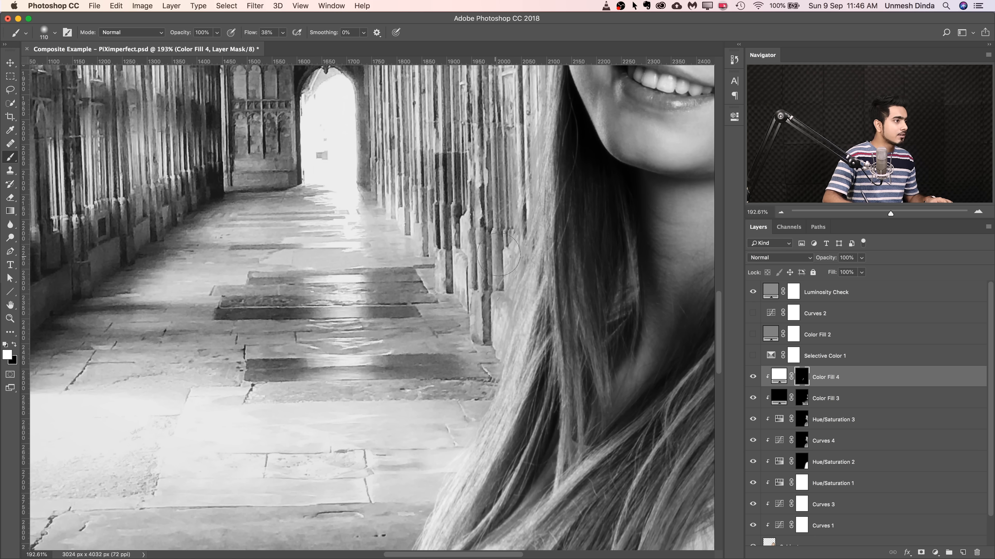
Paint finer highlights along the hair strands facing the bright hallway on the Color Fill 4 mask, reducing the brush to 47 px.
mouse_move(471, 330)
left_mouse_down()
mouse_move(508, 271)
mouse_move(521, 206)
mouse_move(460, 331)
left_mouse_up()
left_click_drag(498, 300, 481, 172)
left_click_drag(445, 274, 432, 381)
left_click_drag(431, 374, 454, 259)
left_click_drag(425, 396, 442, 333)
left_click_drag(460, 178, 419, 288)
left_click_drag(426, 329, 441, 266)
mouse_move(479, 276)
left_mouse_down()
mouse_move(412, 281)
mouse_move(438, 283)
left_mouse_up()
key("super+r")
key("super+0")
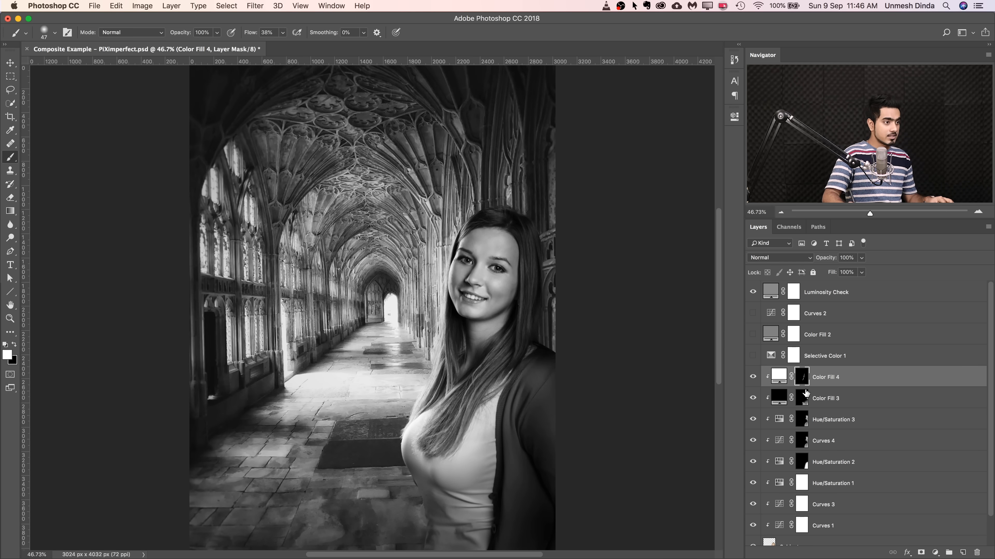
Continue shading the subject's shoulder and shirt on the Color Fill 3 mask at 4% flow, using 319 and 294 px brushes.
left_click(802, 398)
key("x")
left_click_drag(507, 365, 540, 358)
key("x")
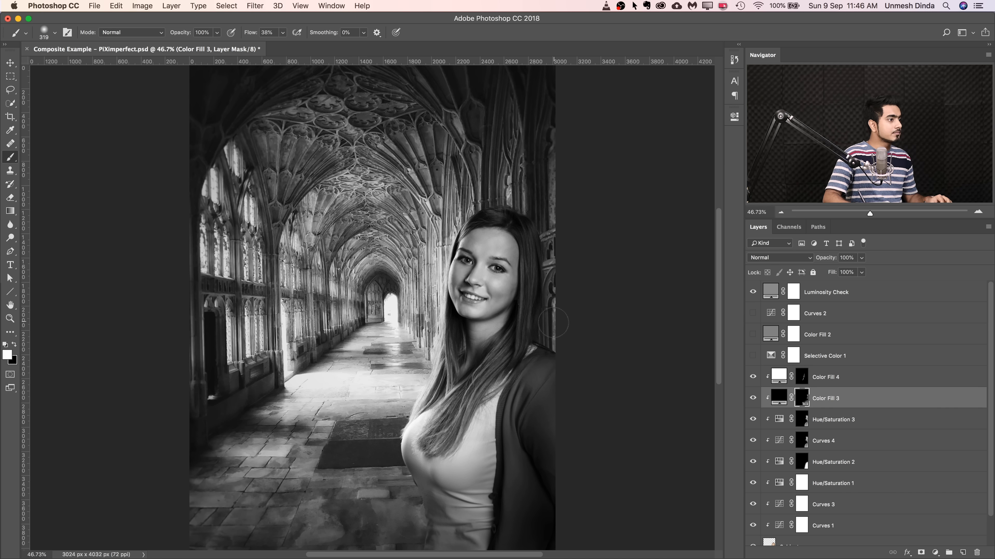
key("x")
key("x")
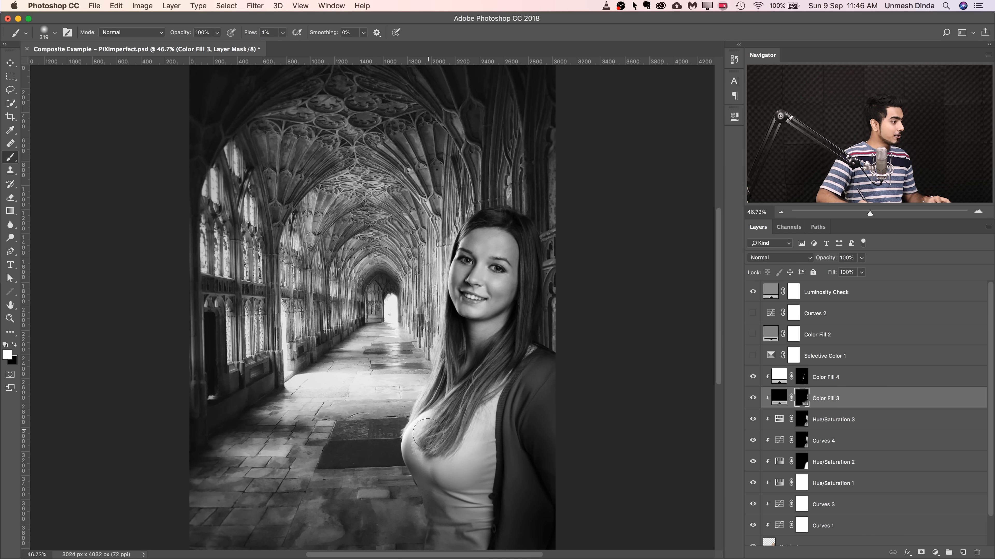
left_click_drag(417, 440, 417, 441)
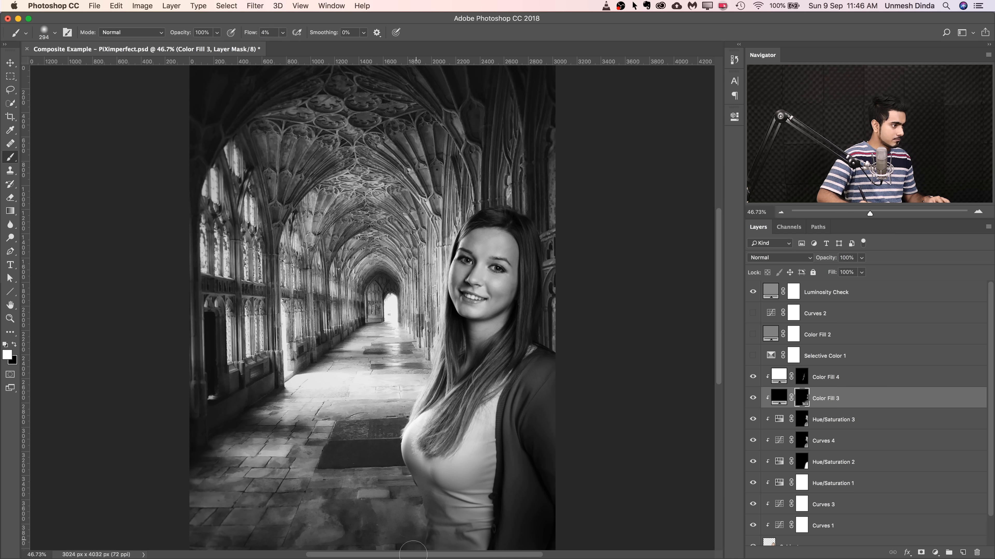
left_click_drag(451, 416, 470, 423)
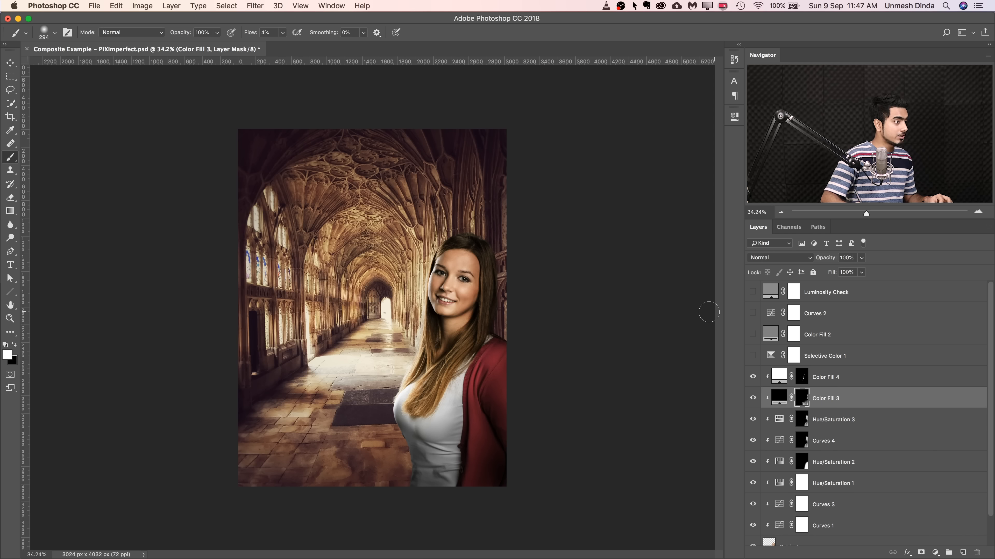
Compare the subject in full color with and without the Color Fill 3 shading.
left_click(752, 398)
left_click(752, 399)
left_click(752, 398)
left_click(752, 398)
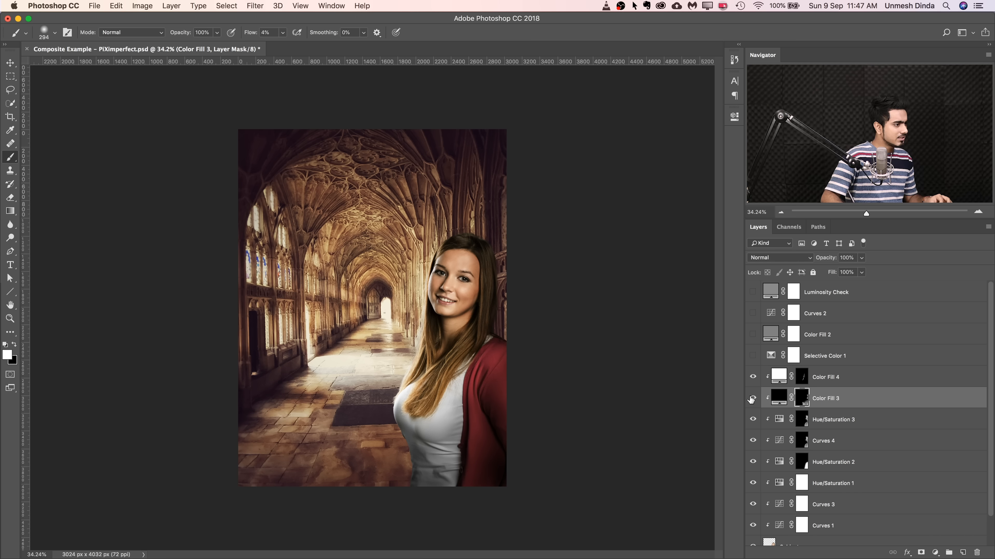
Try a very dark brown (130802) for the Color Fill 3 shading and return it to black.
double_click(778, 398)
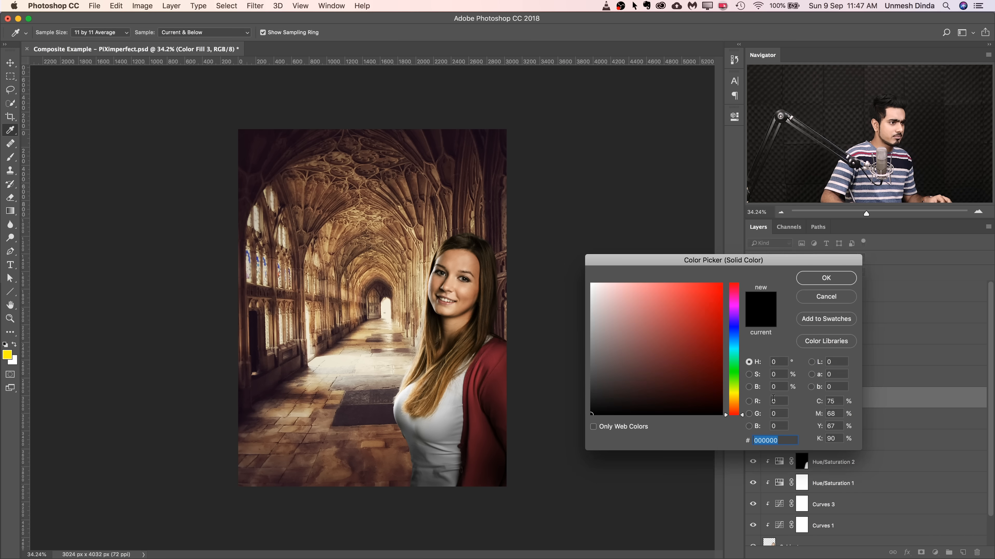
left_click(739, 408)
mouse_move(738, 409)
left_mouse_down()
mouse_move(700, 401)
mouse_move(713, 390)
mouse_move(715, 401)
mouse_move(706, 397)
mouse_move(718, 403)
mouse_move(706, 406)
left_mouse_up()
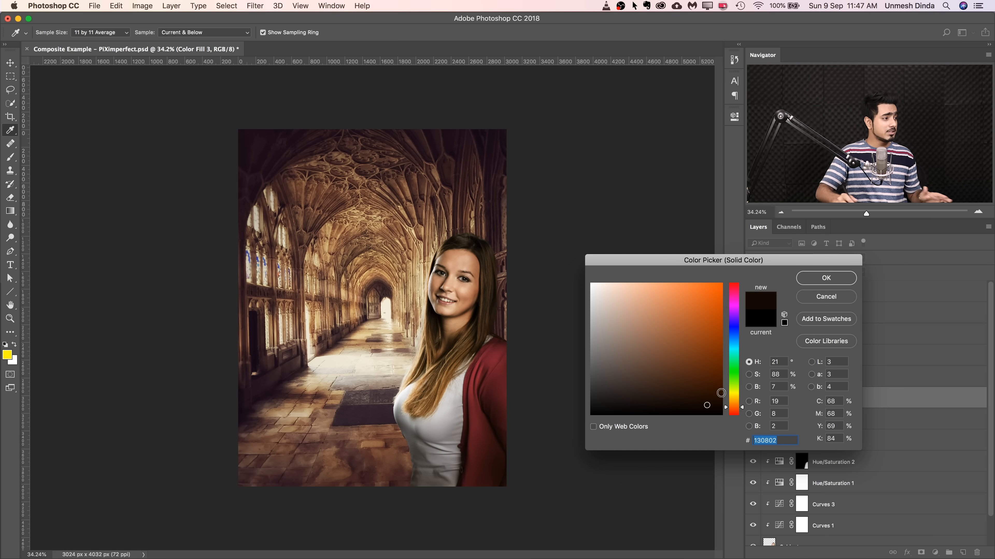
left_click_drag(626, 378, 533, 433)
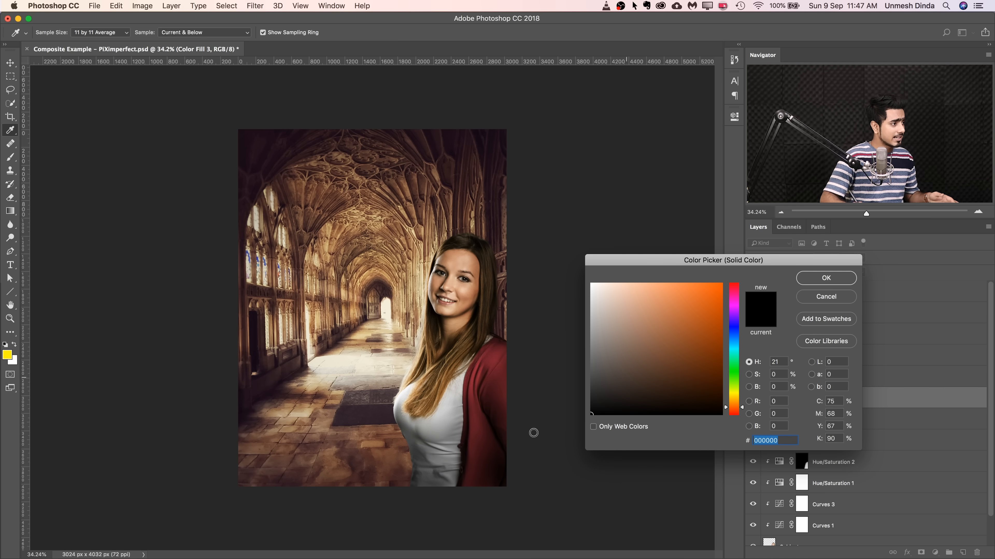
left_click(818, 284)
Add a Gradient Map adjustment layer directly above Color Fill 4.
left_click(864, 378)
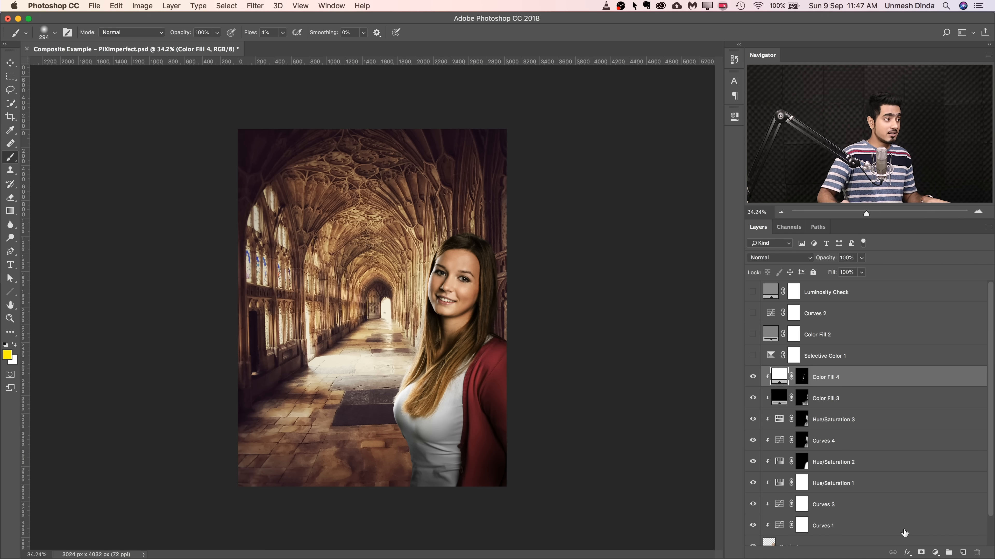
left_click(934, 553)
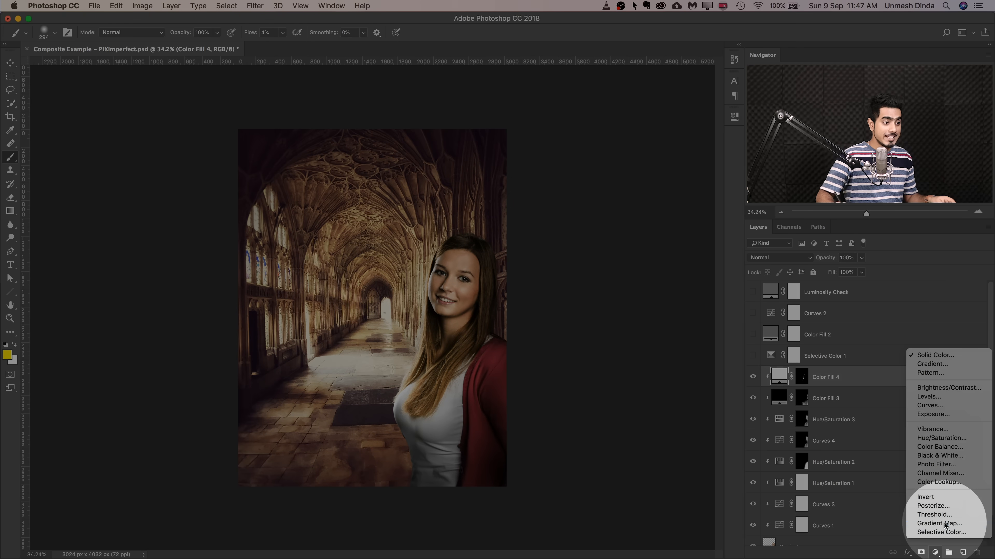
left_click(939, 523)
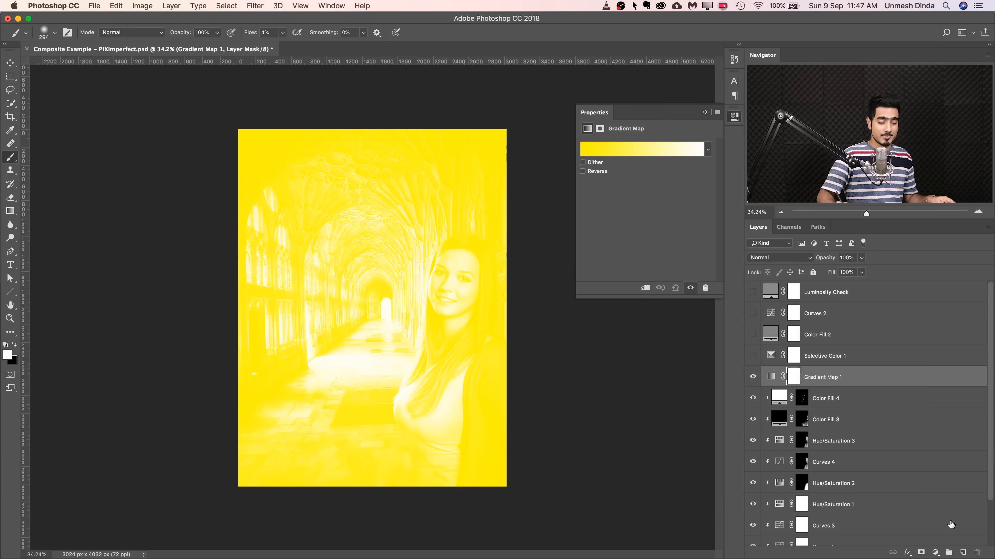
Set the gradient map's highlight color stop to bright yellow fcff14.
left_click(661, 149)
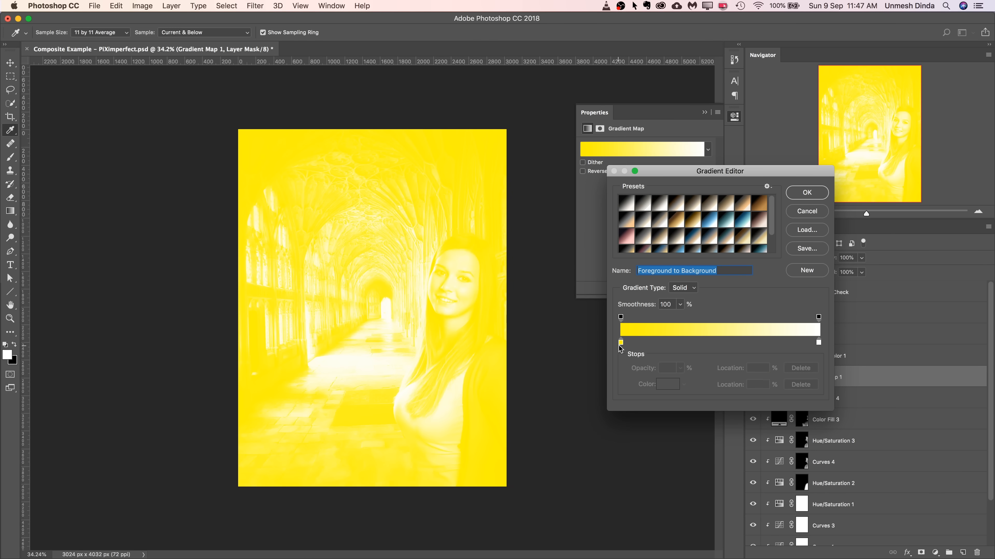
left_click(818, 344)
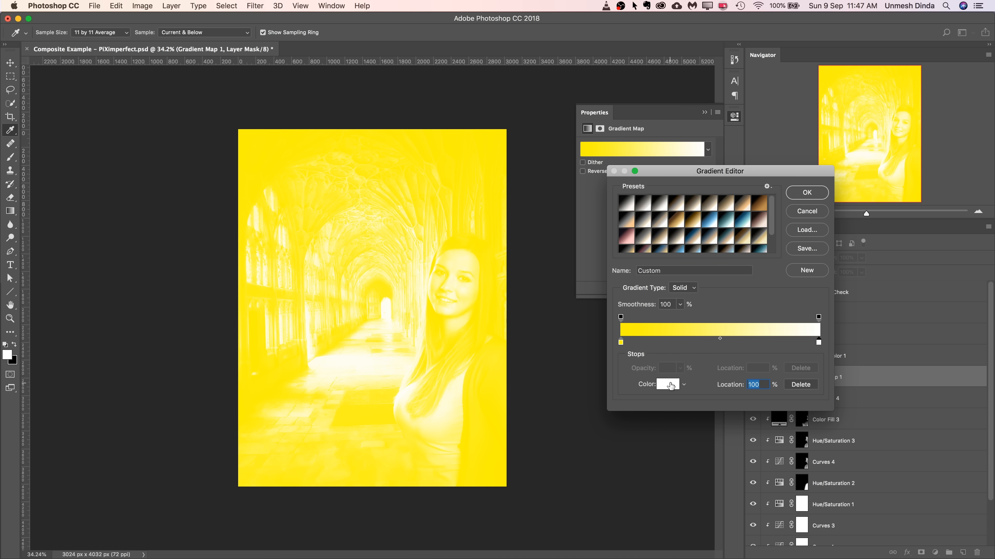
left_click(668, 385)
left_click_drag(668, 384, 709, 277)
left_click(735, 393)
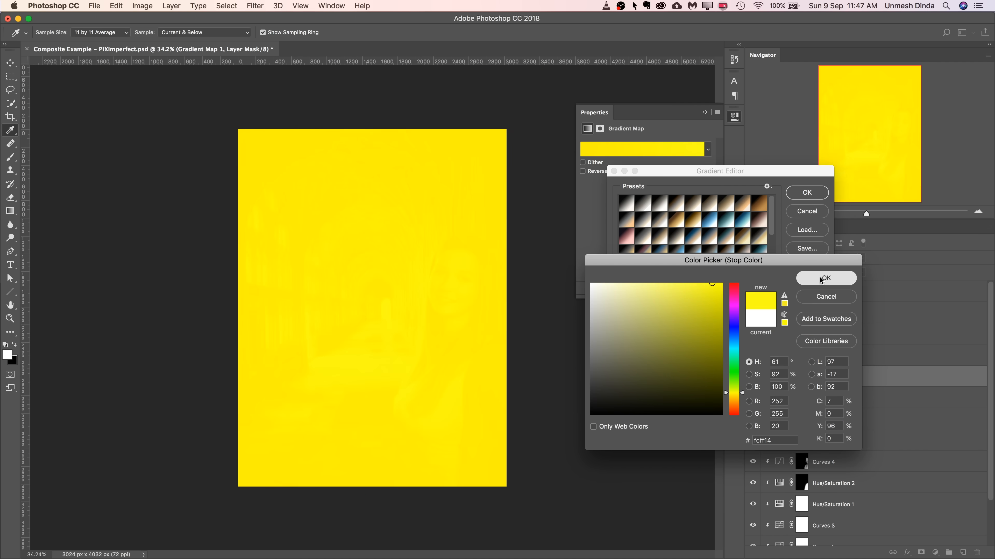
left_click(819, 277)
Set the gradient map's shadow color stop to dark brown 4a240a and accept the gradient.
left_click(621, 344)
left_click(668, 384)
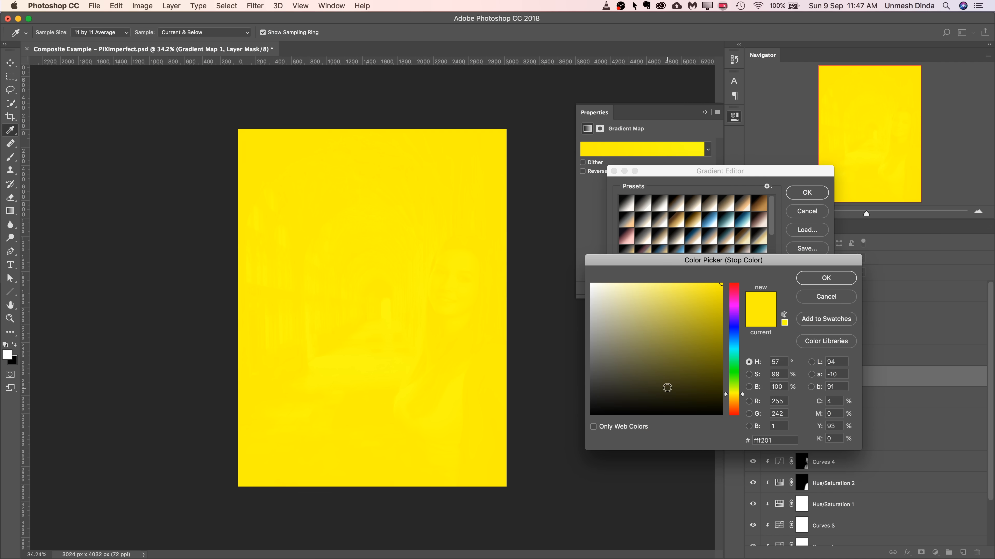
left_click(735, 408)
left_click_drag(711, 387, 704, 377)
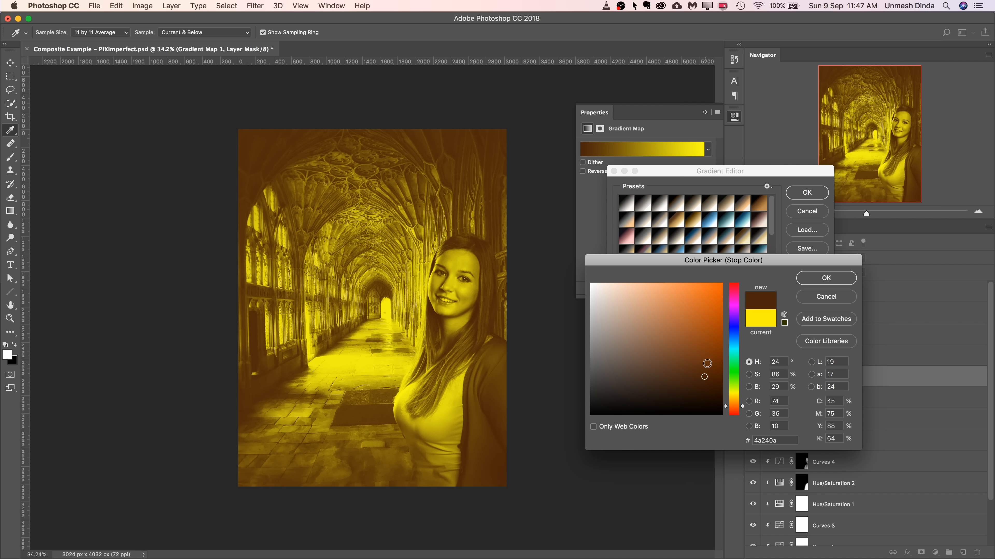
left_click(839, 282)
left_click(806, 192)
key("b")
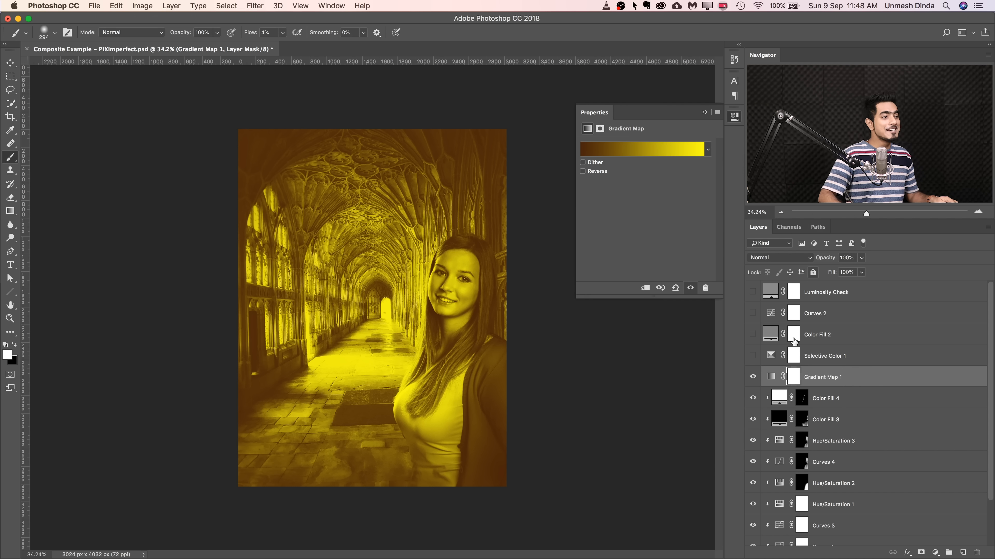
Compare the image with and without Gradient Map 1, and clip the adjustment so it affects only the subject.
left_click(753, 378)
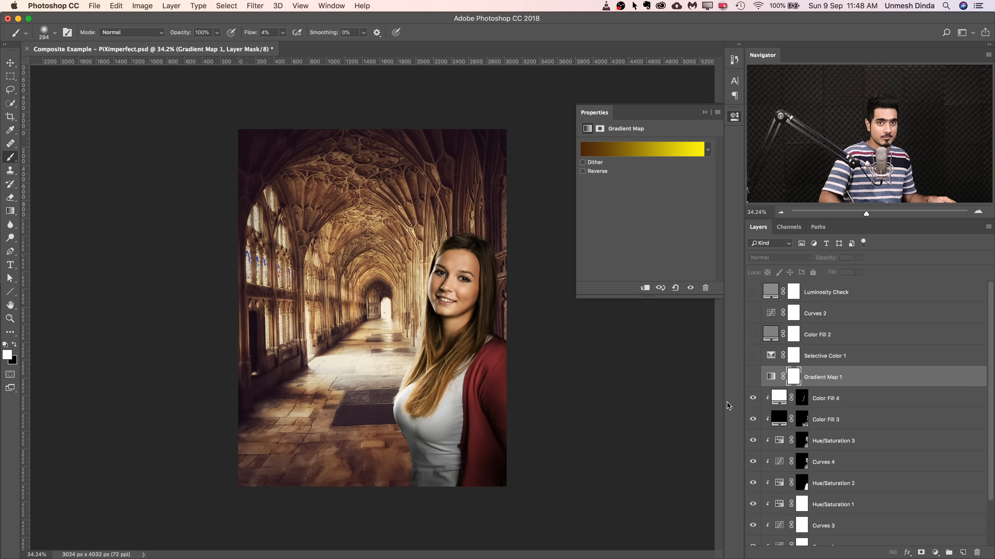
left_click(753, 378)
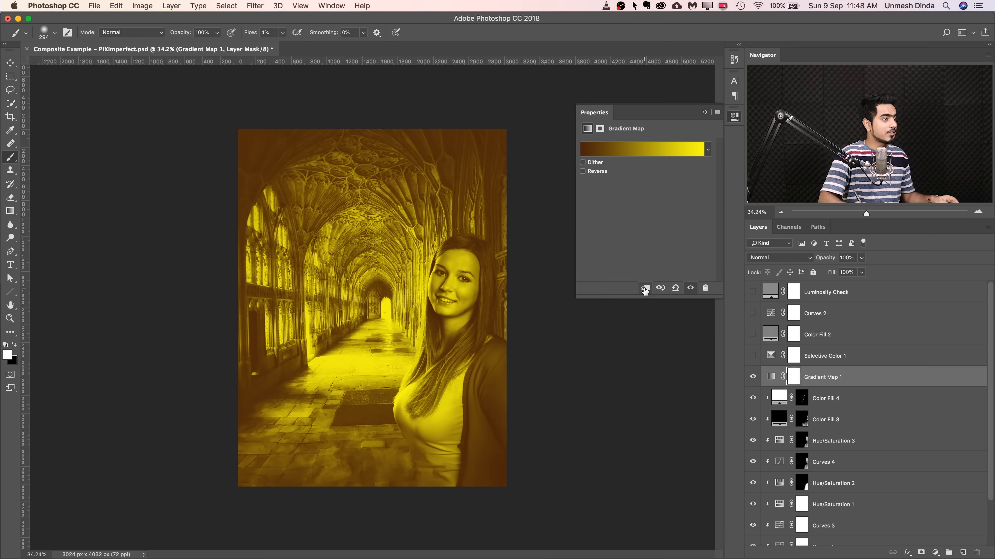
left_click(644, 289)
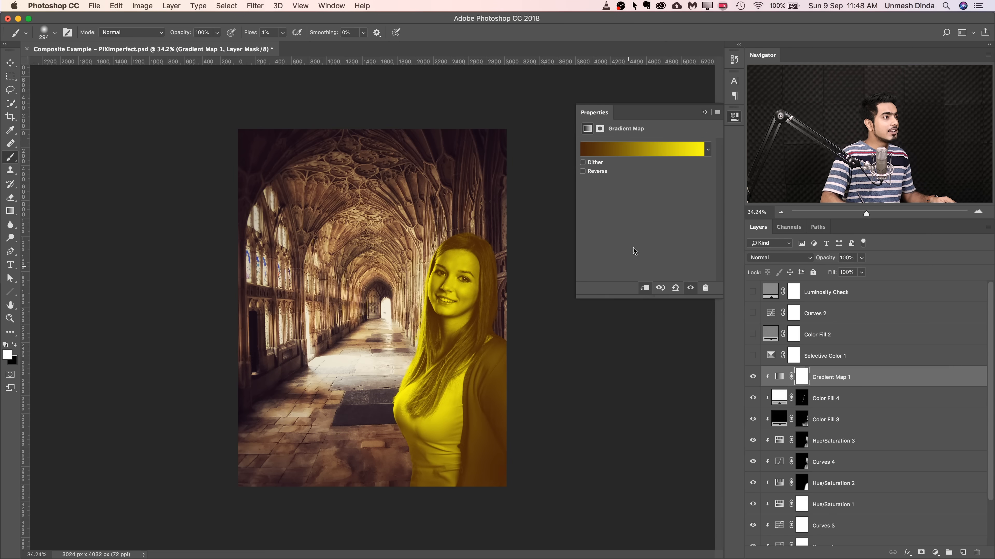
left_click(629, 149)
left_click(818, 343)
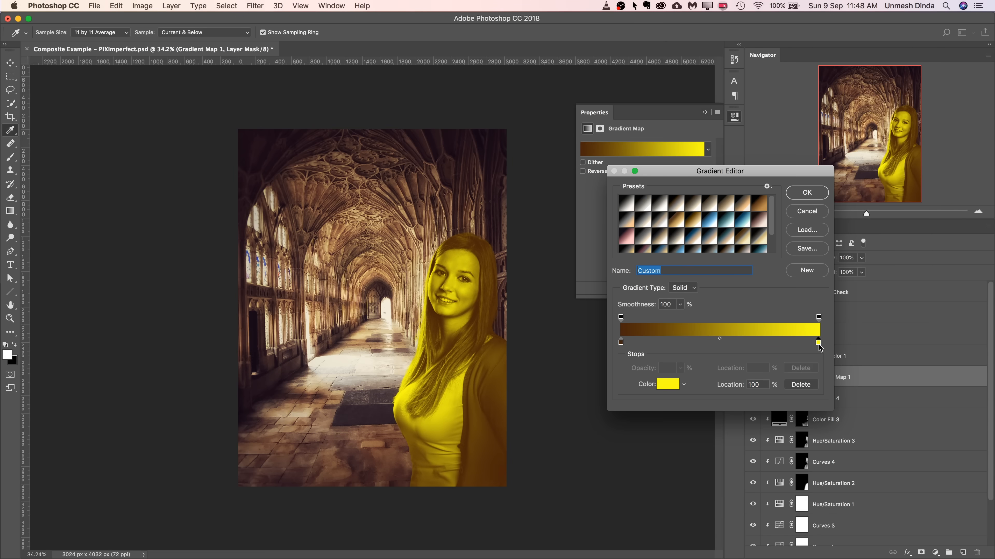
left_click(668, 385)
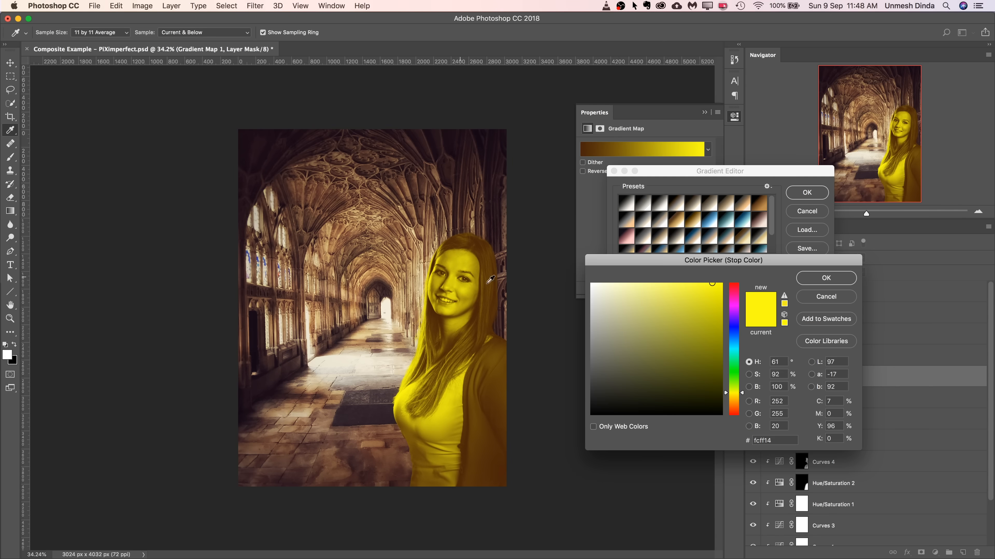
left_click(363, 342)
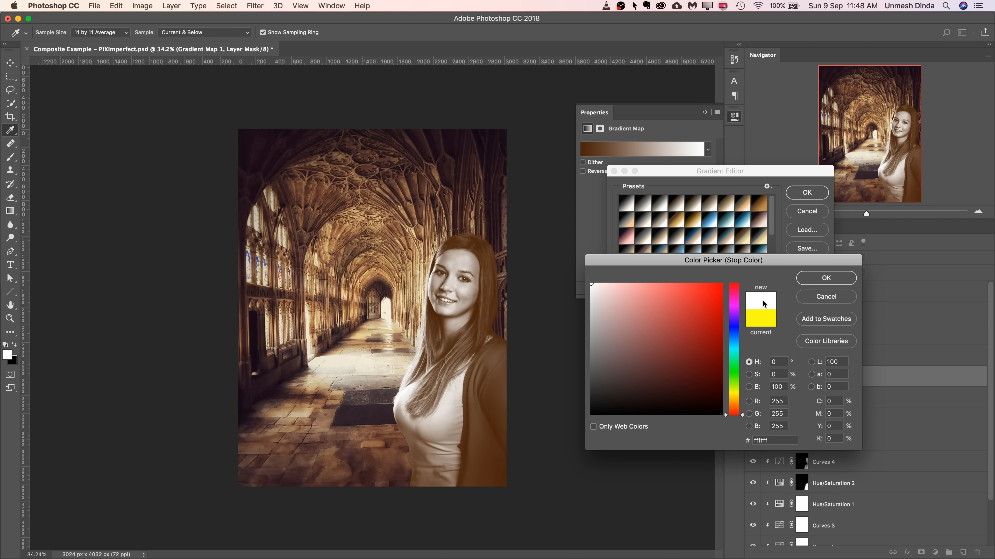
left_click(826, 296)
left_click(805, 213)
key("b")
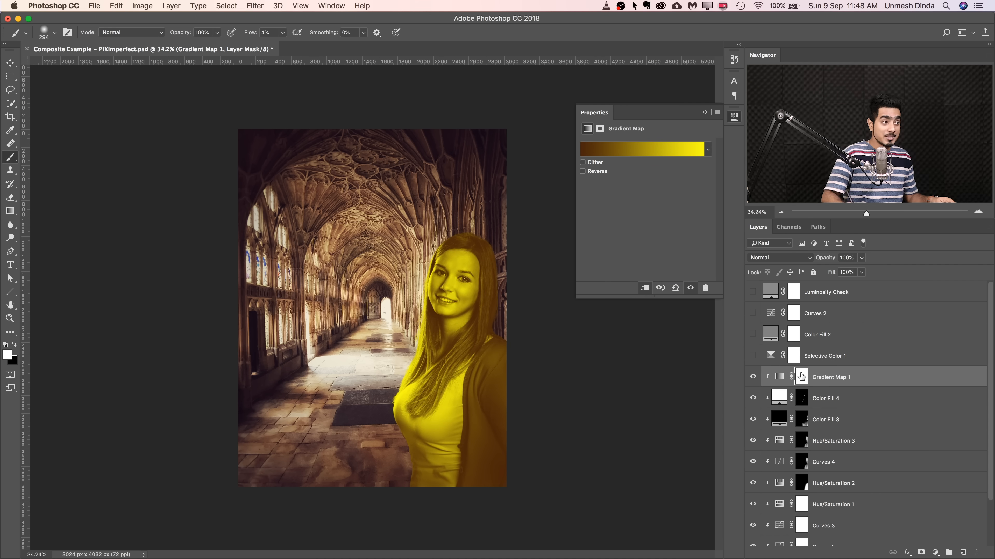
Set Gradient Map 1's highlight stop to a light tan (e2d09f) sampled from the sunlit hallway floor.
left_click(779, 378)
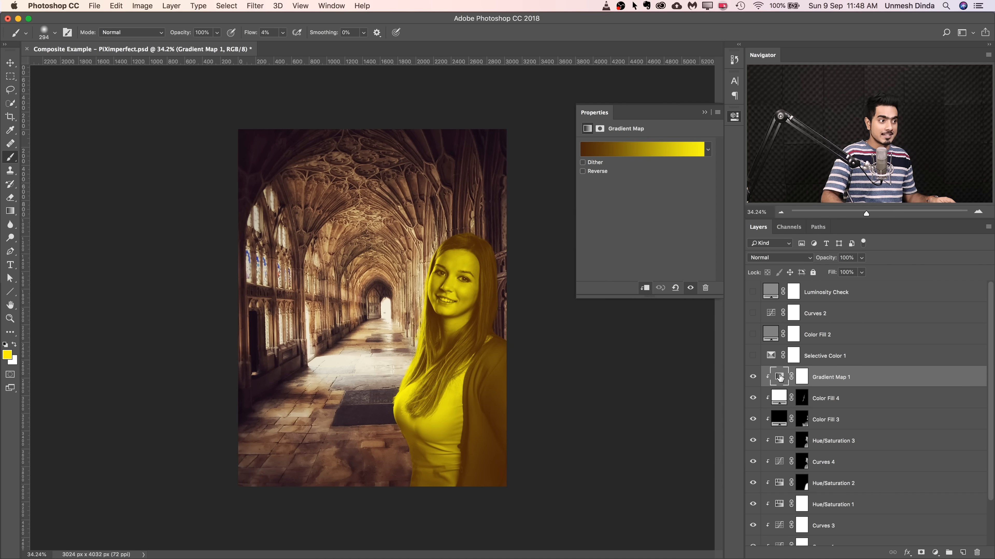
left_click(642, 149)
left_click(819, 345)
left_click(668, 384)
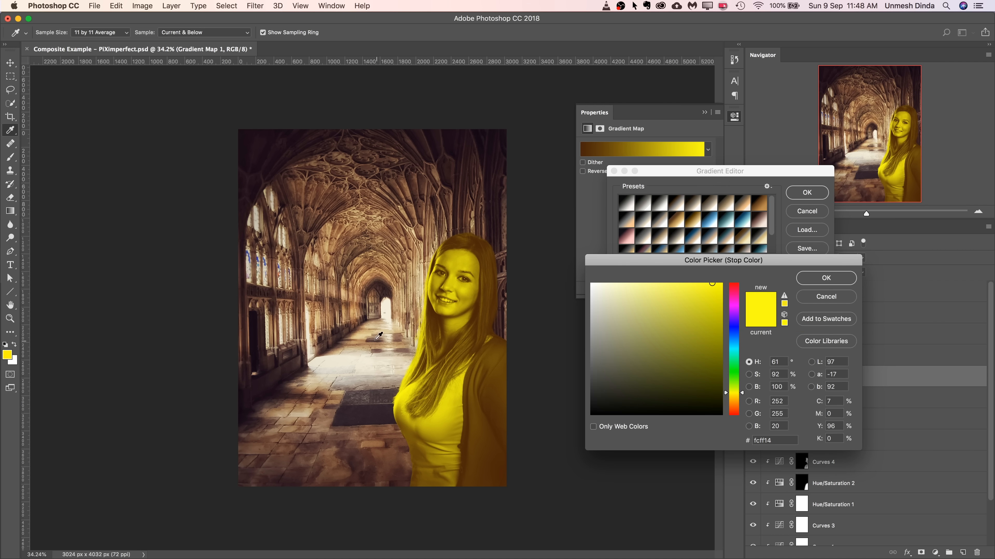
left_click(361, 331)
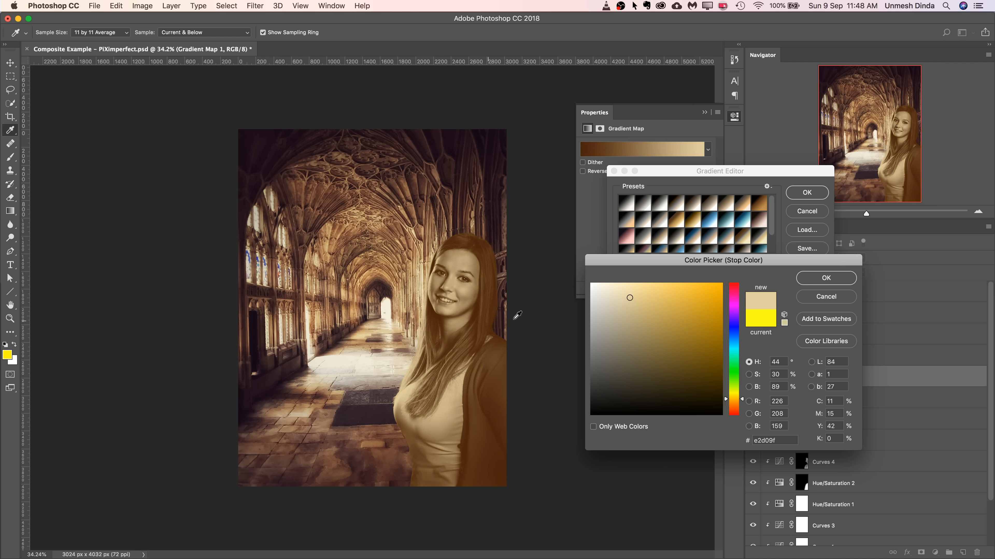
left_click(813, 280)
Place the gradient's shadow stop at 1% and set it to a brown (6d4734) sampled from the foreground floor tiles.
left_click_drag(621, 344, 623, 344)
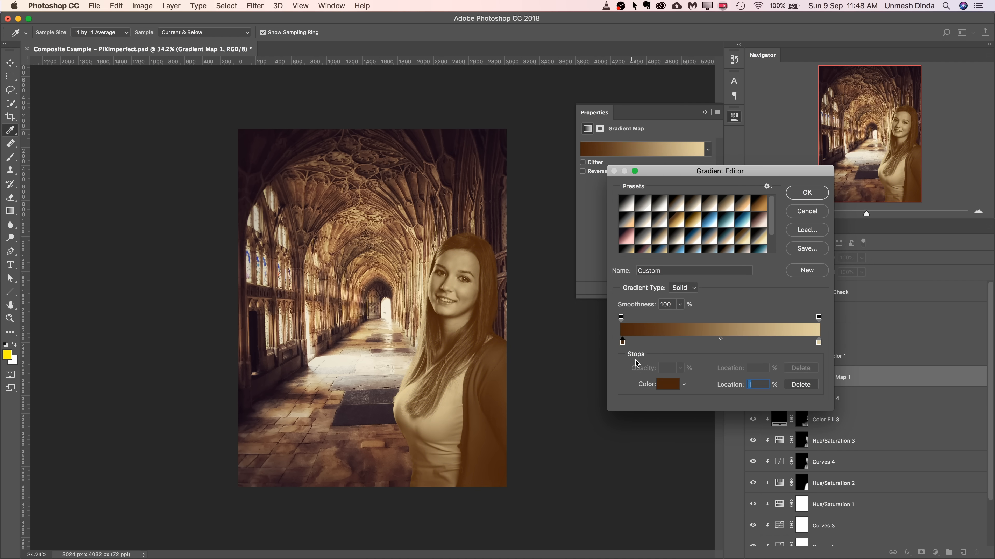
left_click(662, 388)
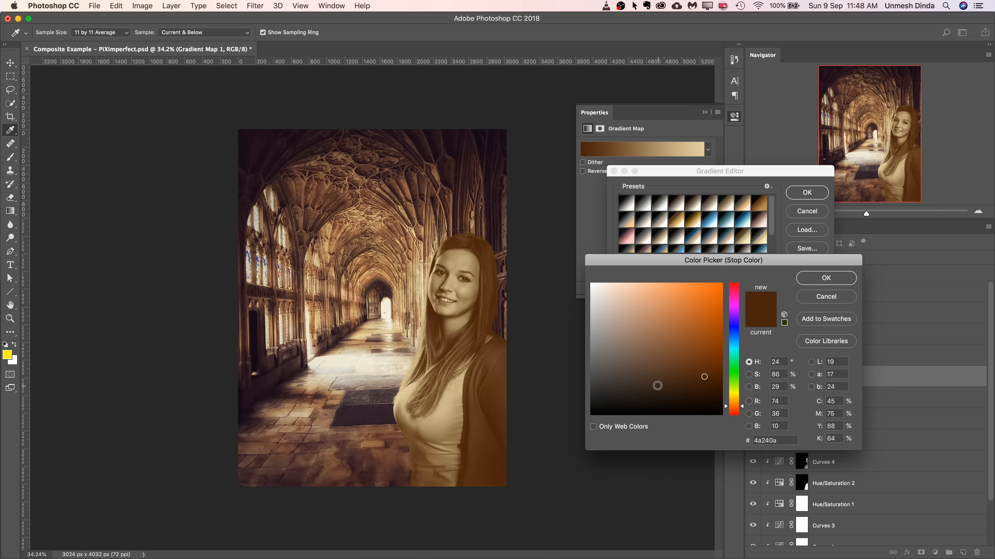
left_click(352, 465)
left_click(342, 469)
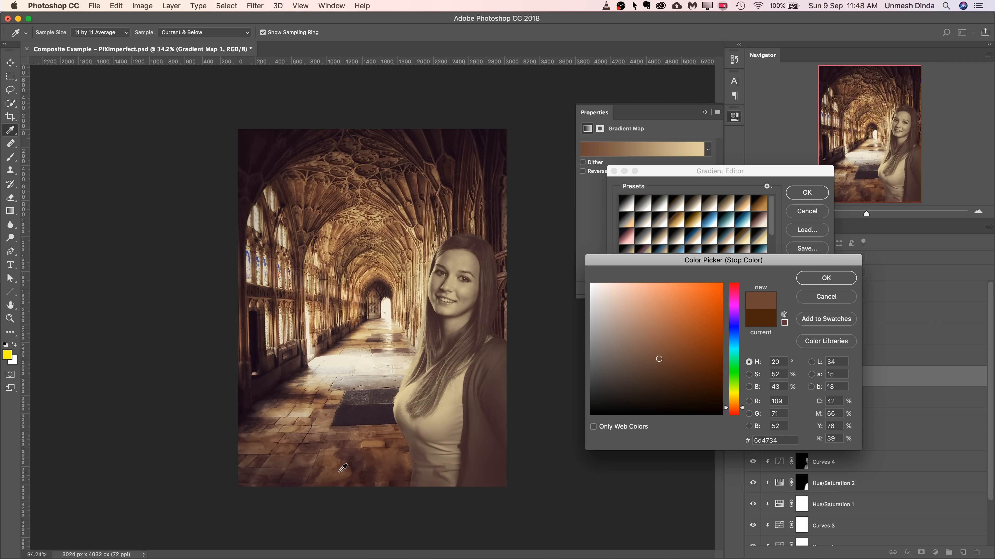
left_click(825, 278)
Raise the gradient's highlight stop to 53% saturation and 100% brightness (ffda78).
left_click(819, 343)
left_click(669, 385)
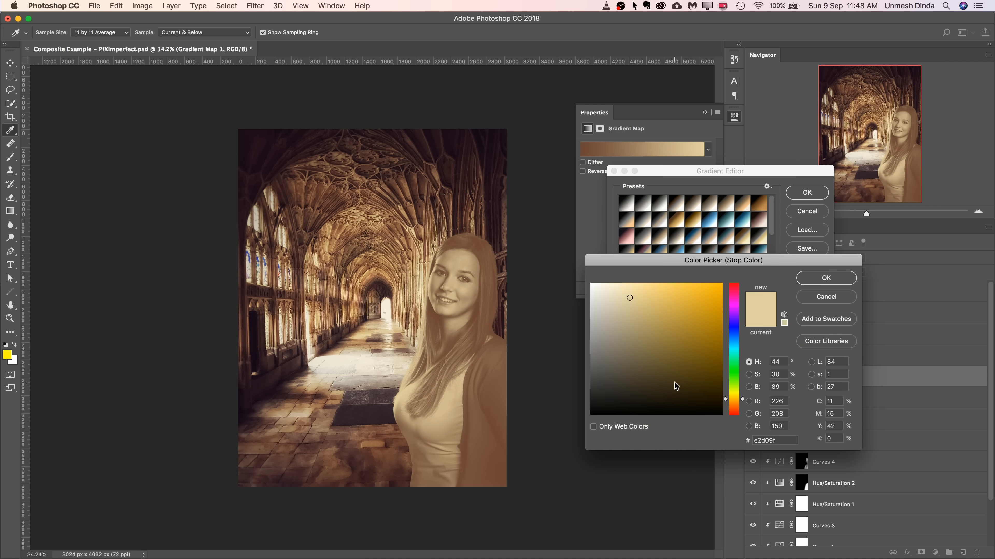
left_click(748, 375)
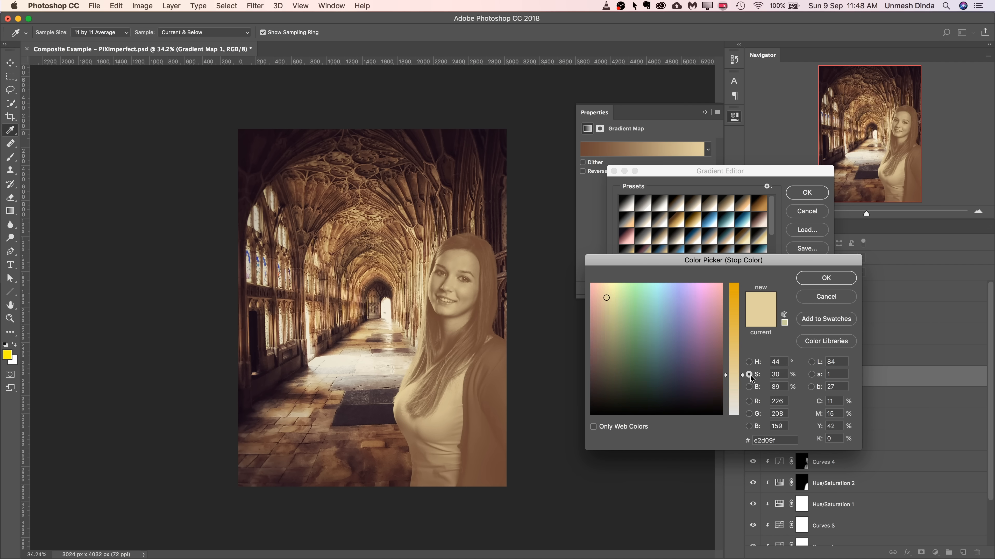
left_click(735, 352)
left_click_drag(733, 354, 735, 347)
left_click(748, 387)
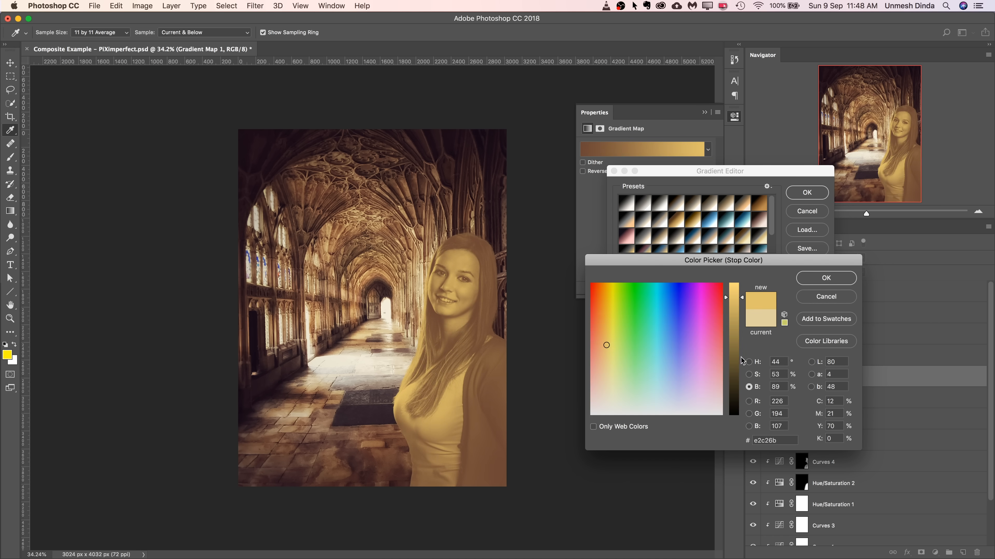
left_click_drag(734, 299, 735, 282)
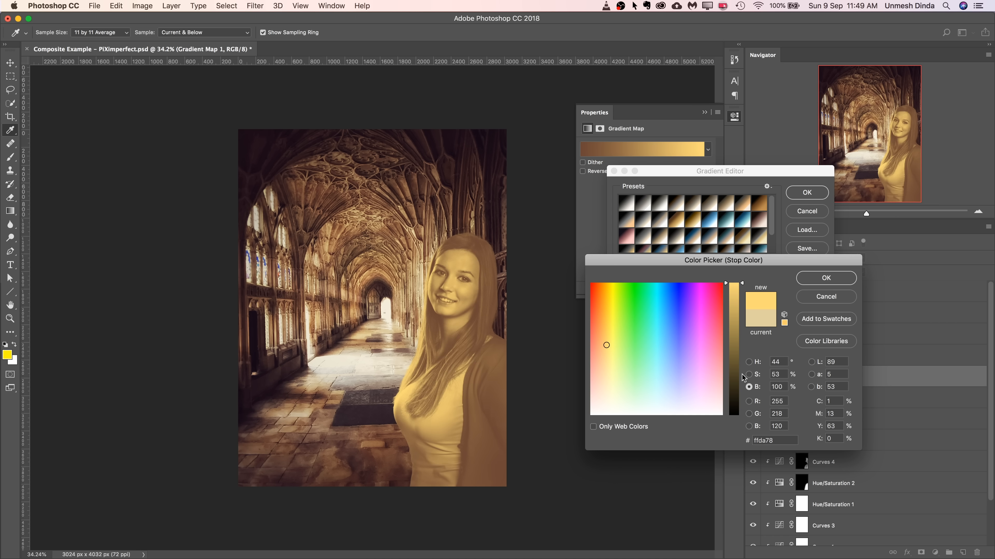
Shift the highlight stop toward orange with saturation 60% and hue 32° (ffb966), and accept the color.
left_click(748, 375)
left_click_drag(732, 340, 735, 339)
left_click(748, 362)
left_click(735, 402)
left_click_drag(736, 402, 735, 400)
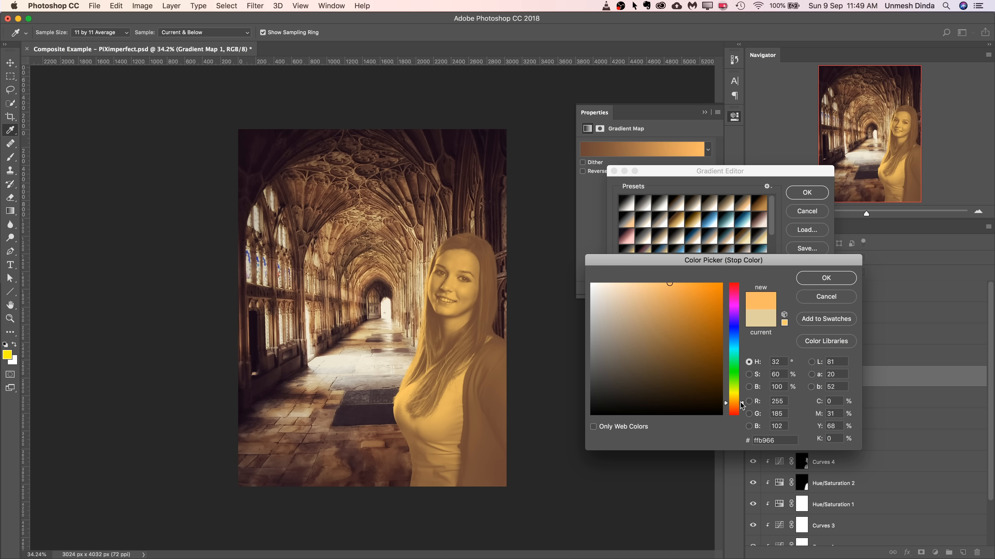
left_click(822, 280)
Darken the gradient's shadow stop to 8% brightness and set its saturation to 61% (140c08).
left_click(622, 342)
left_click(668, 385)
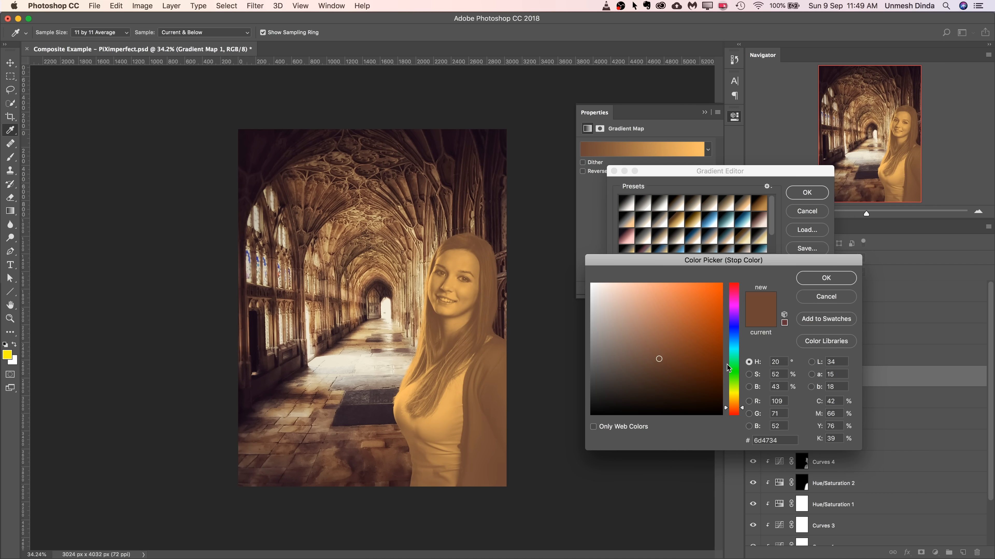
left_click(749, 387)
left_click_drag(730, 361, 732, 404)
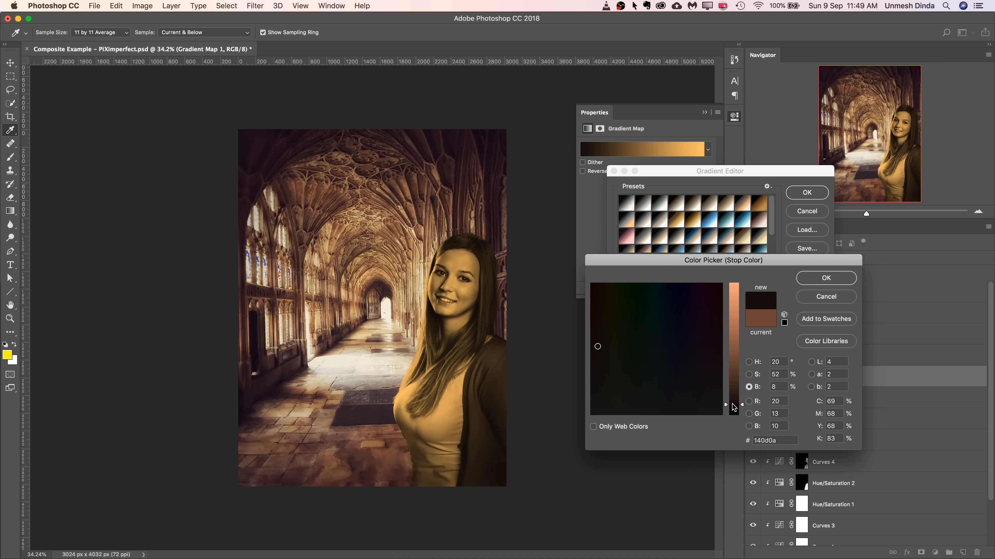
left_click(749, 375)
left_click_drag(739, 327, 736, 302)
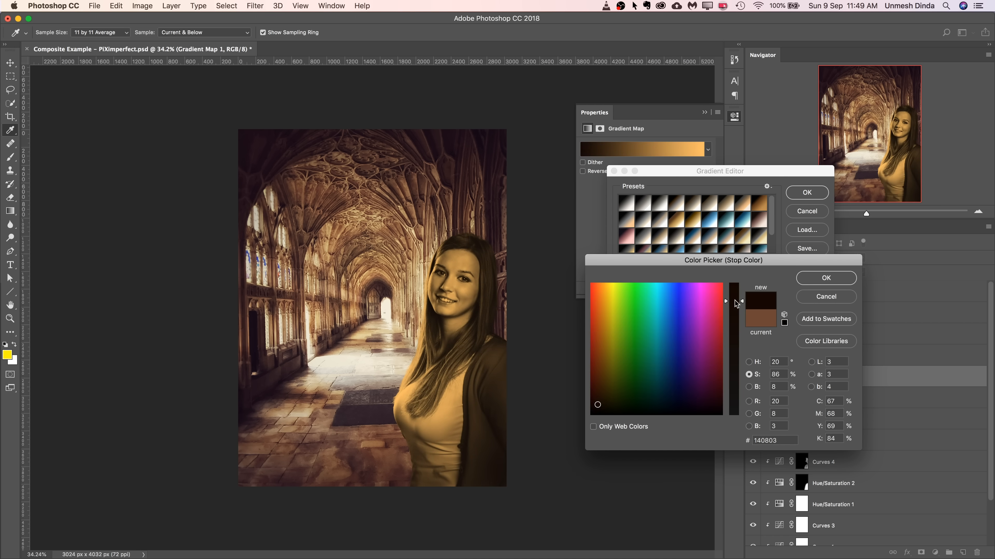
left_click(734, 336)
left_click(748, 362)
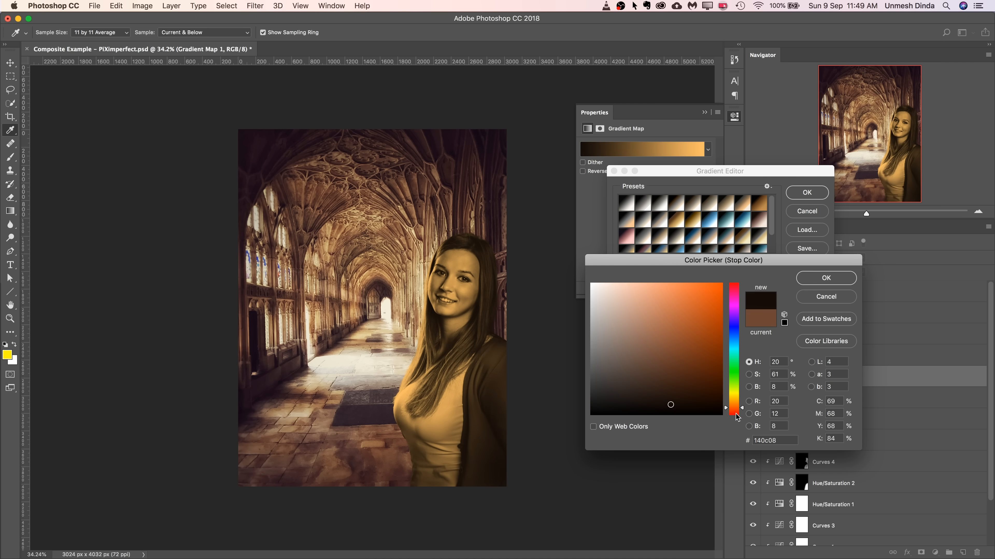
Shift the shadow stop's hue to 1° and its saturation to 19% (141010), and accept the color.
left_click_drag(742, 411, 742, 421)
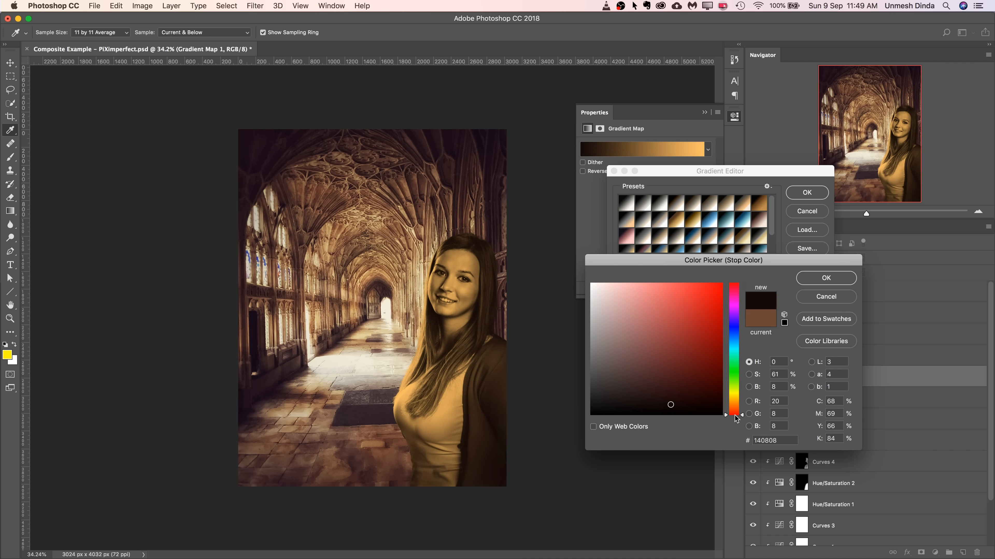
left_click(749, 375)
left_click_drag(736, 374, 737, 412)
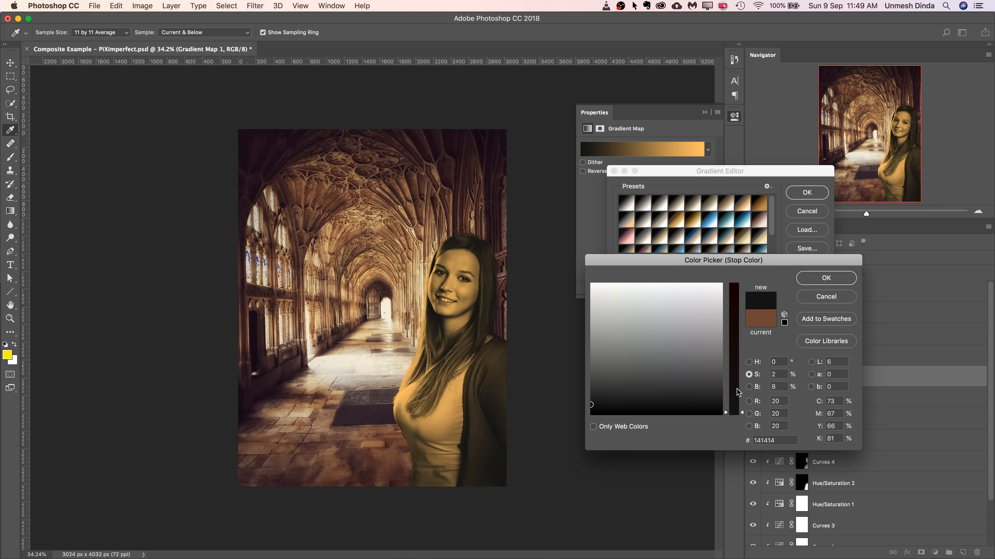
left_click(736, 391)
left_click(748, 362)
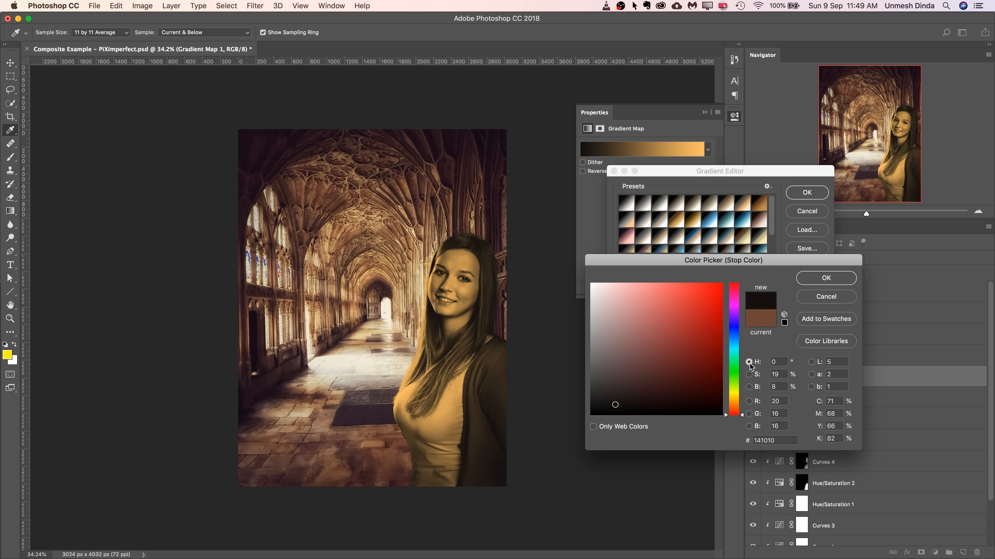
left_click_drag(740, 414, 736, 280)
left_click_drag(732, 398, 734, 415)
left_click(827, 280)
Shift the gradient's highlight stop to hue 27° (ffaa66) and accept the color.
left_click(819, 343)
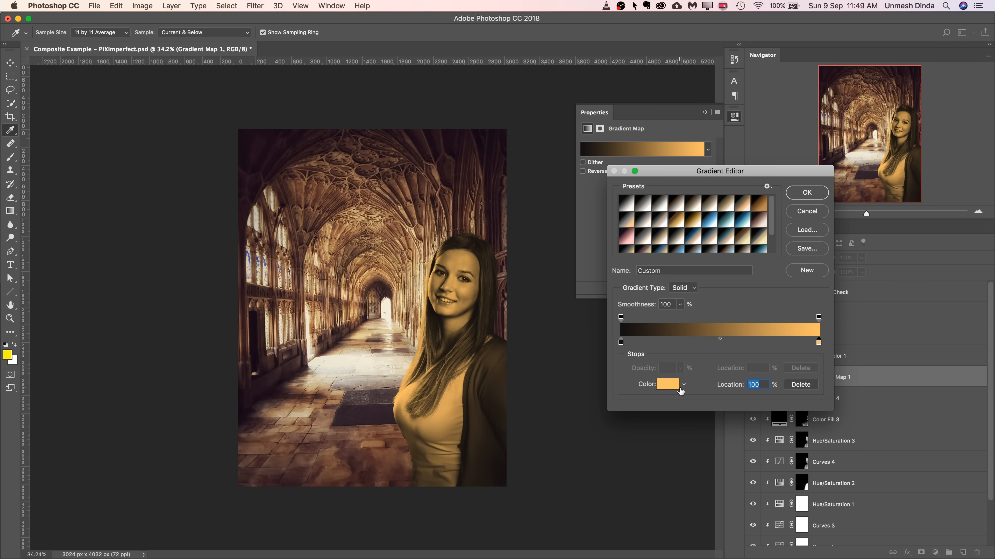
left_click(665, 388)
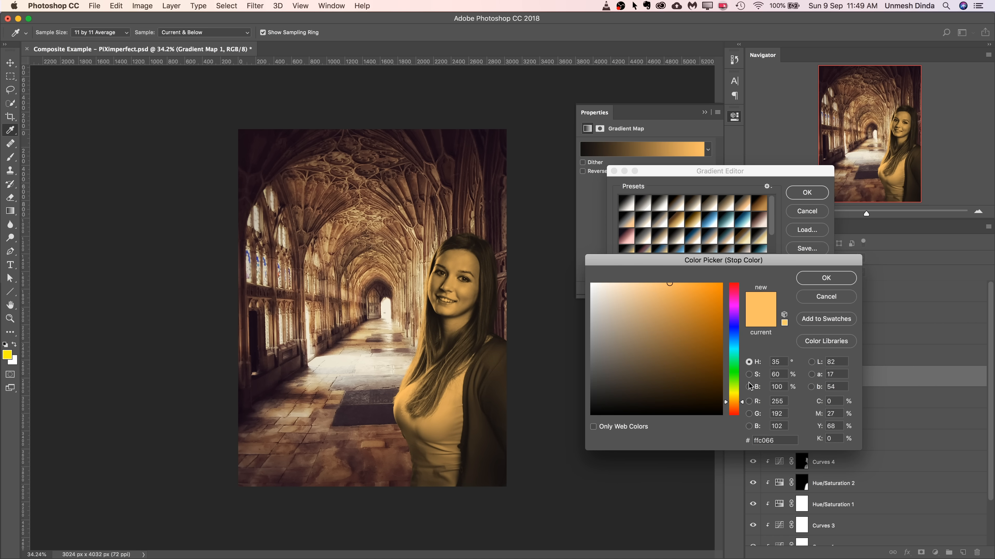
left_click_drag(741, 406, 735, 409)
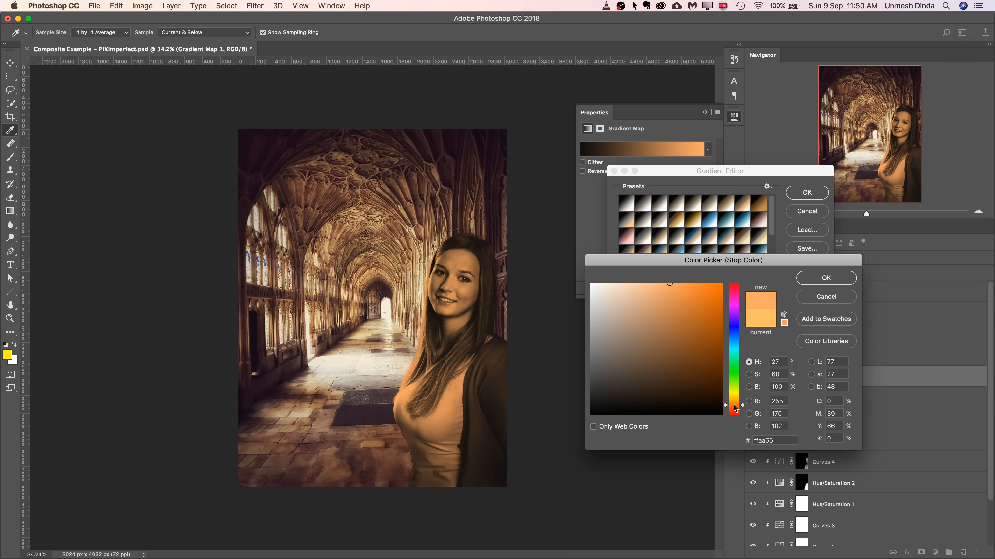
left_click(826, 279)
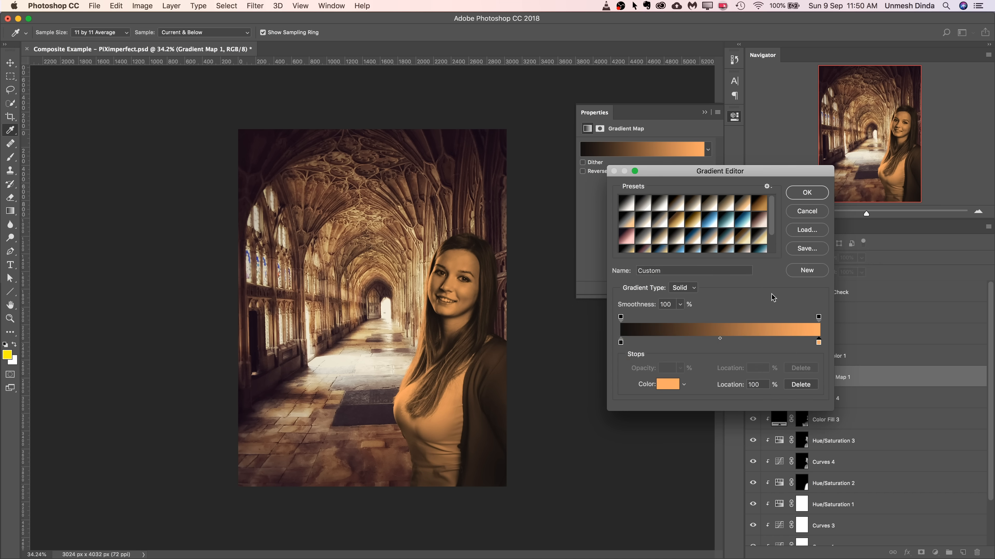
Set the gradient's shadow stop to a dark purple-brown (1c0d17) sampled from the hallway's shaded upper ceiling, and accept the gradient.
left_click(622, 342)
left_click(658, 386)
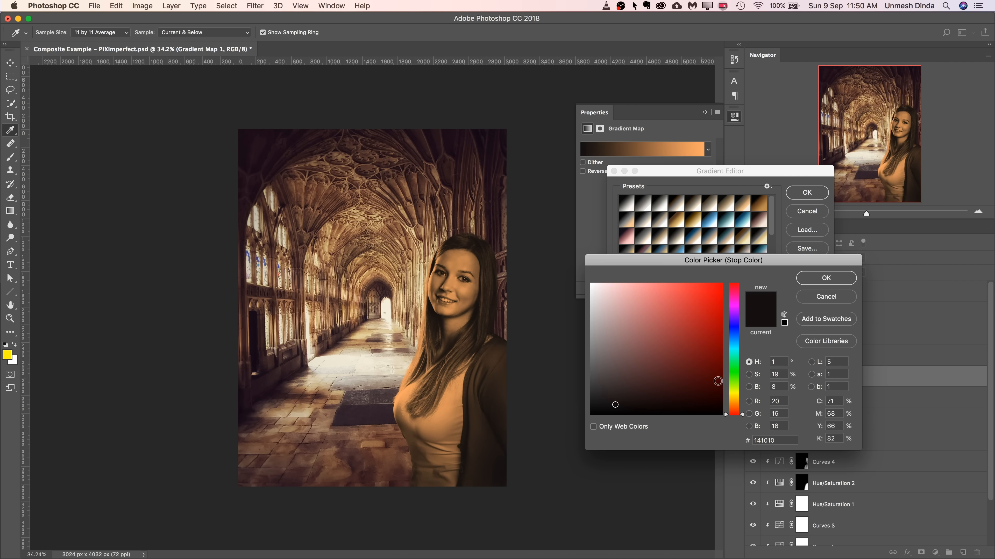
left_click(738, 413)
left_click_drag(736, 408, 734, 410)
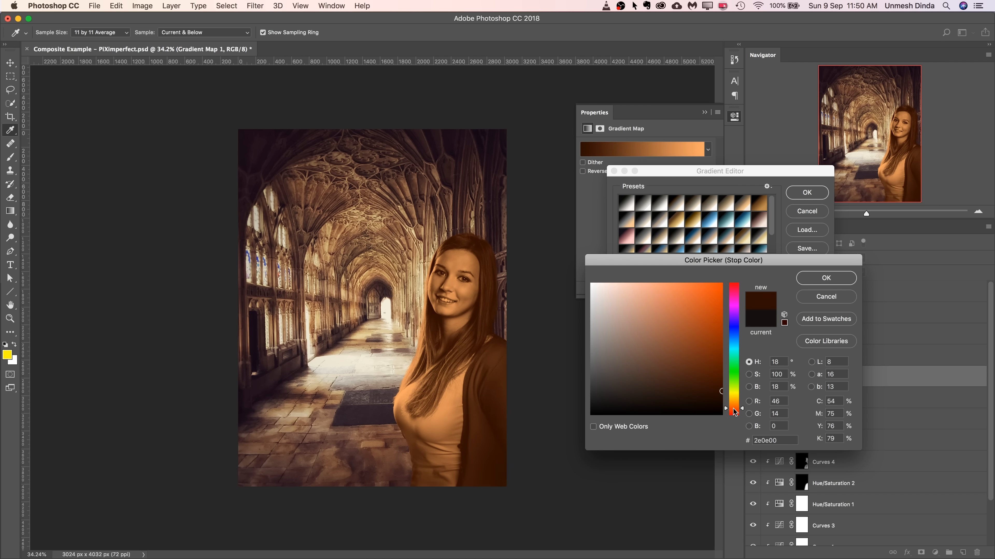
left_click(454, 140)
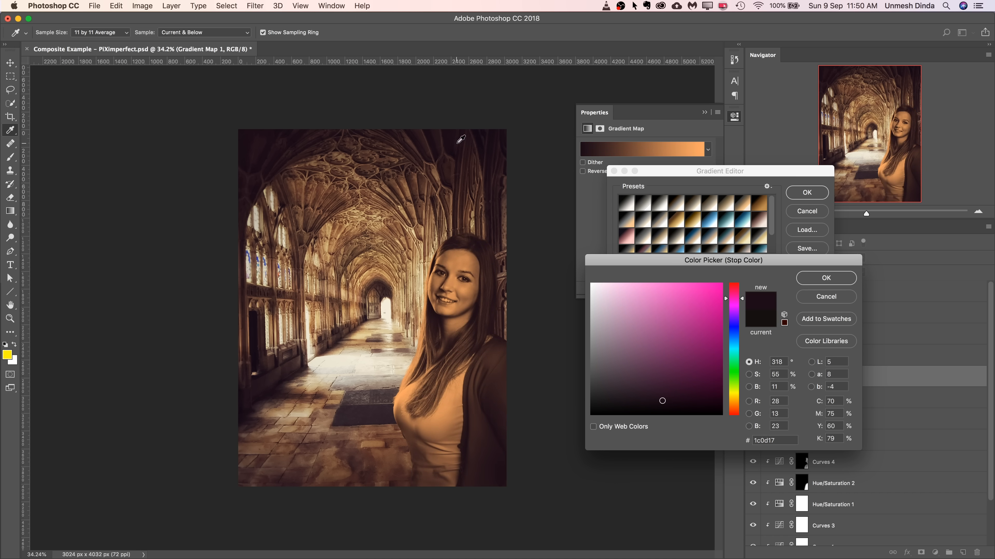
left_click(826, 279)
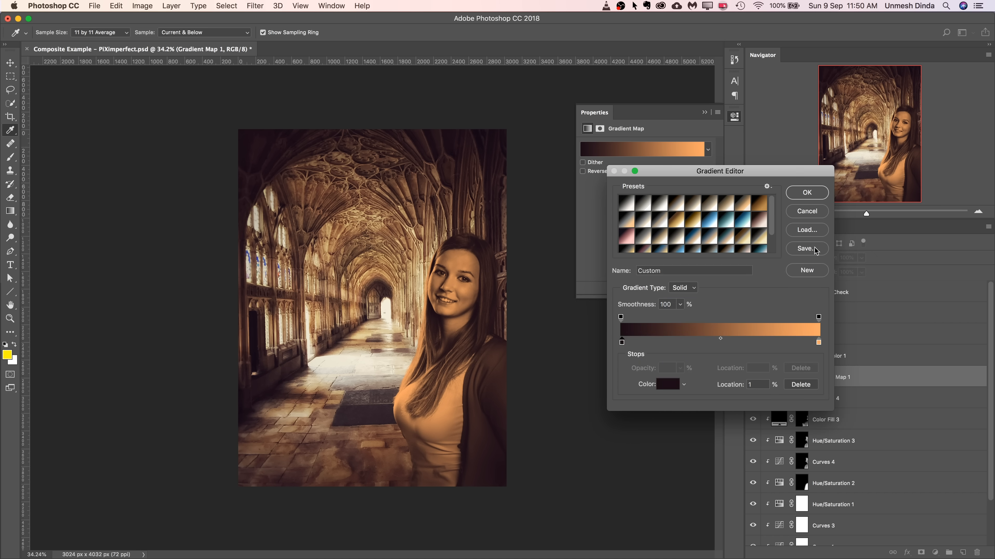
left_click(809, 195)
left_click(704, 113)
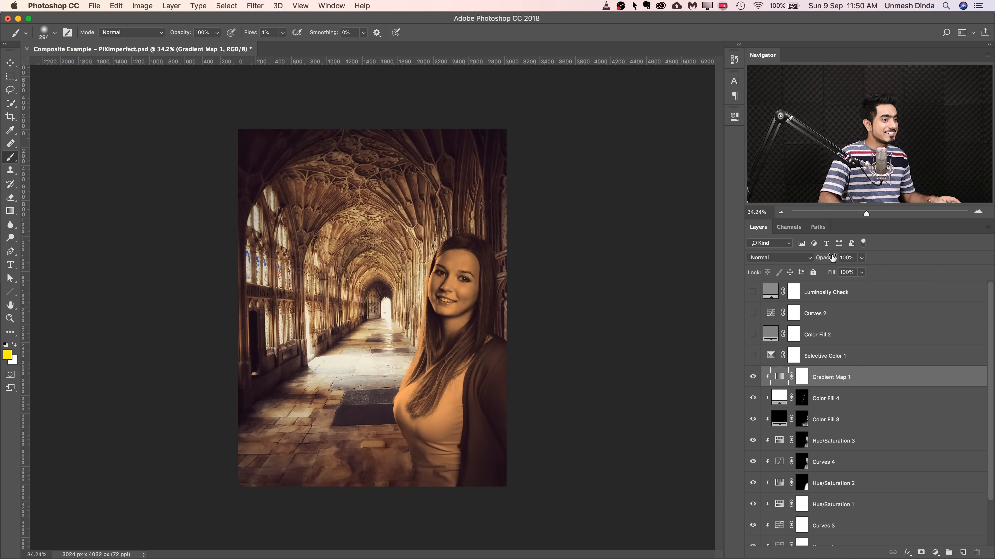
Reduce the opacity of Gradient Map 1 to 35%.
left_click_drag(832, 258, 625, 282)
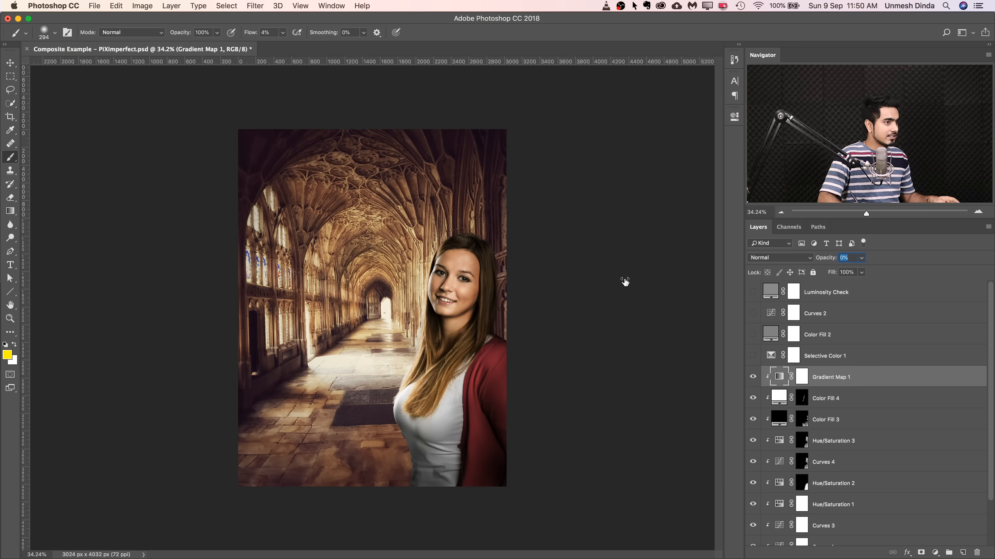
left_click_drag(821, 260, 843, 259)
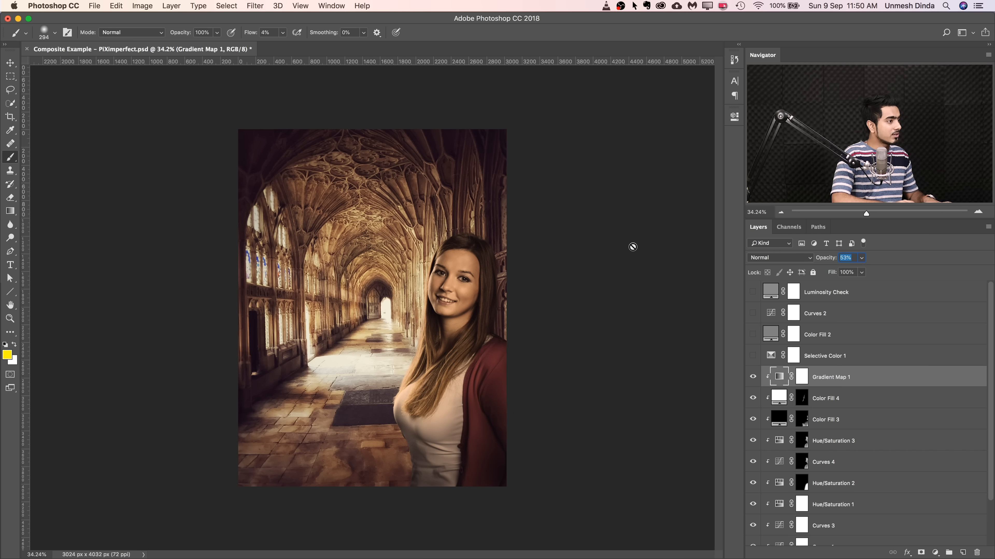
type("35")
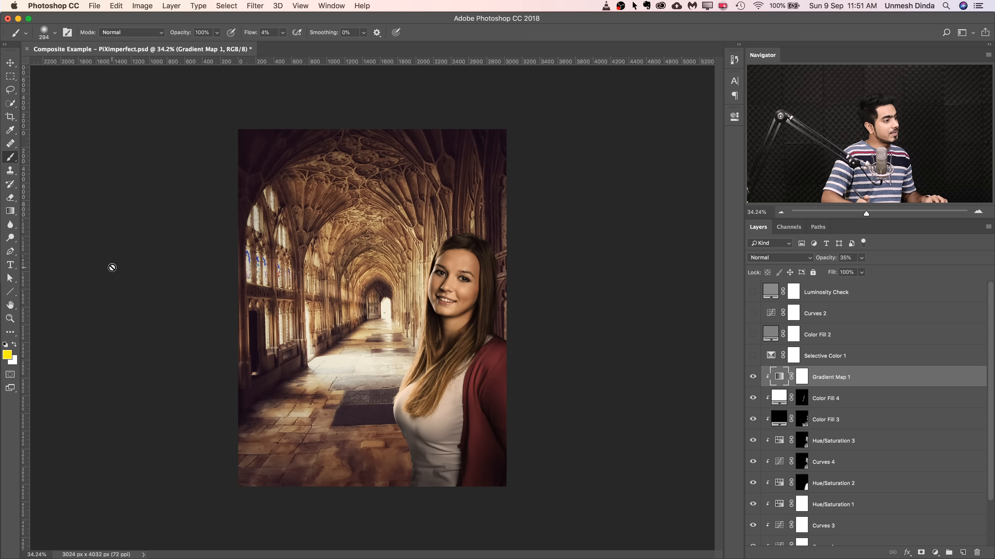
Add a black Solid Color fill layer directly above the Background layer.
left_click_drag(434, 323, 415, 330)
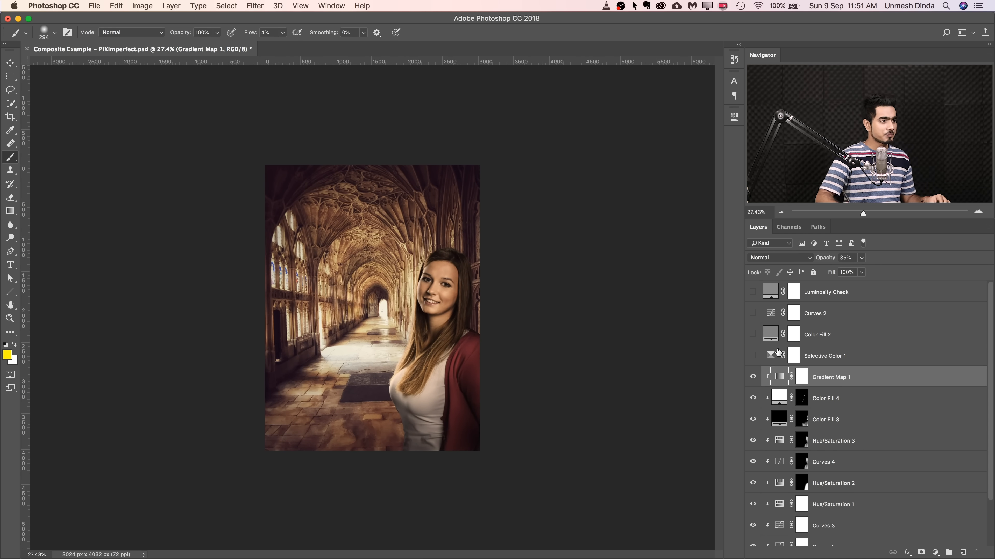
left_click_drag(990, 381, 991, 442)
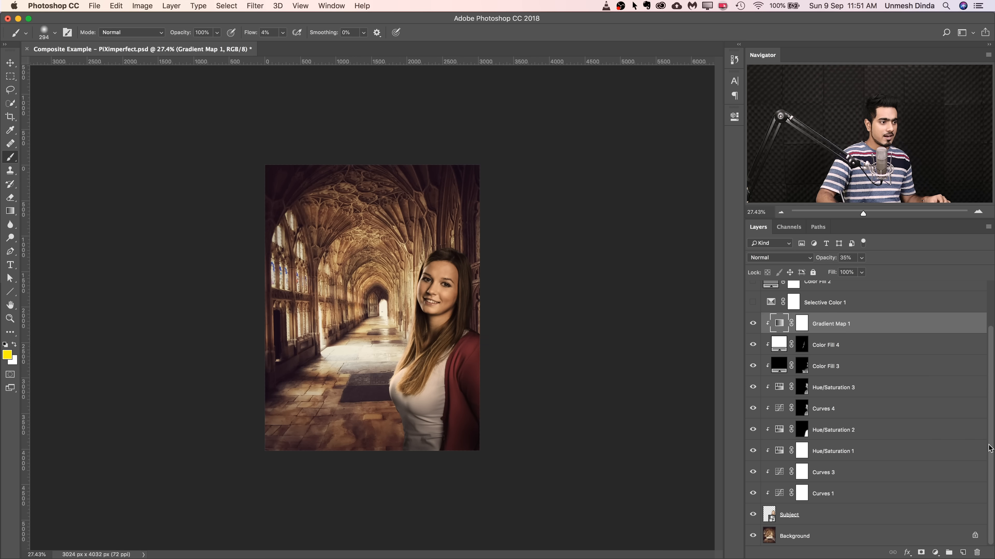
left_click(826, 535)
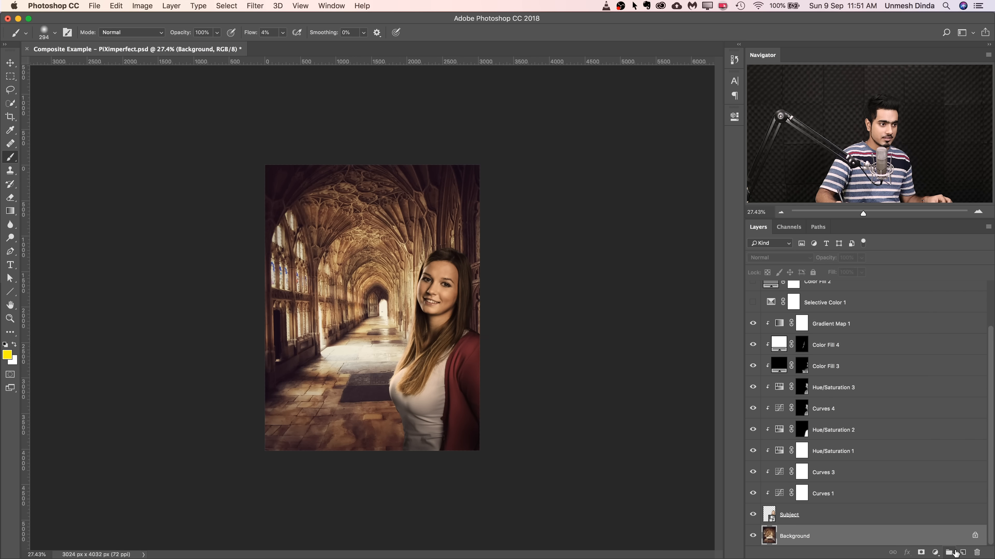
left_click(964, 553)
key("super+z")
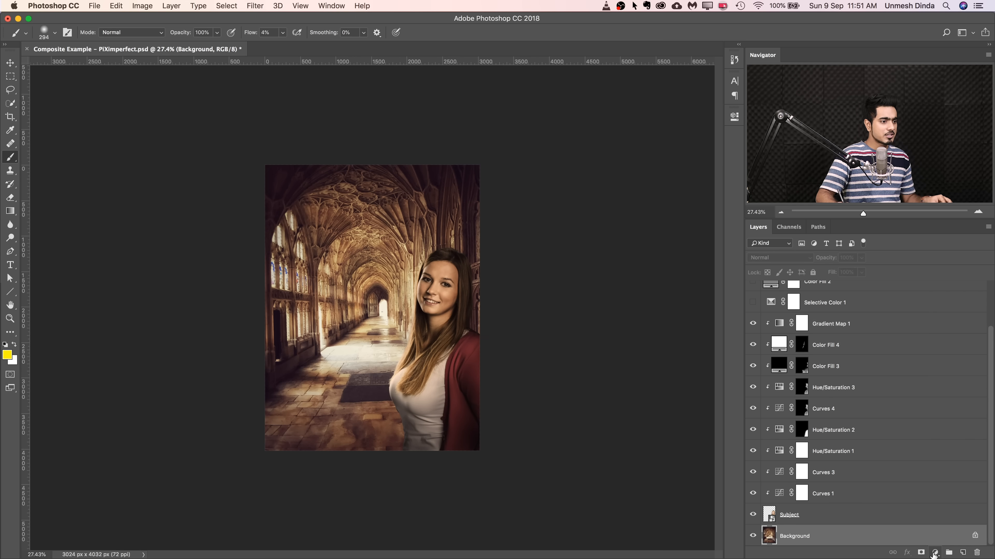
left_click(935, 552)
left_click(943, 354)
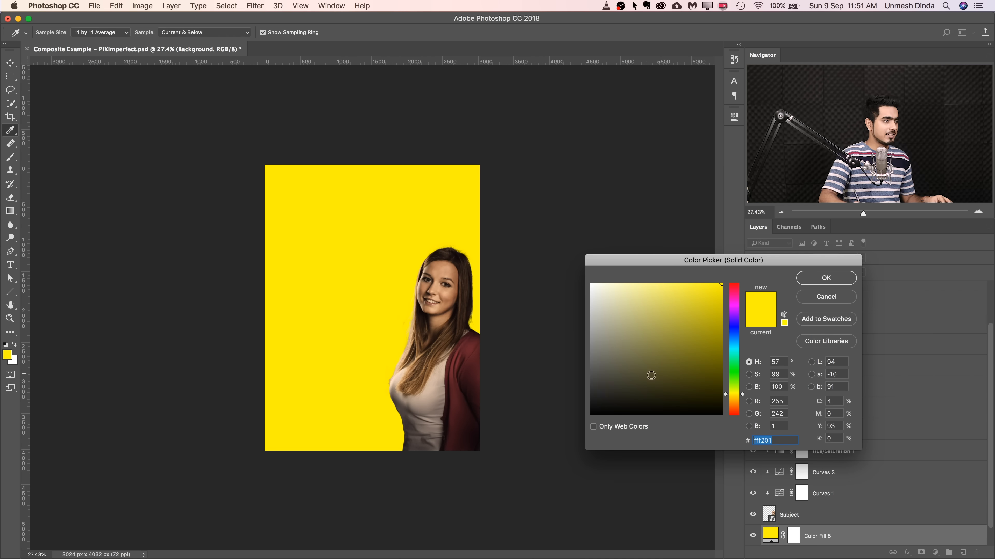
left_click_drag(643, 372, 614, 418)
left_click(832, 279)
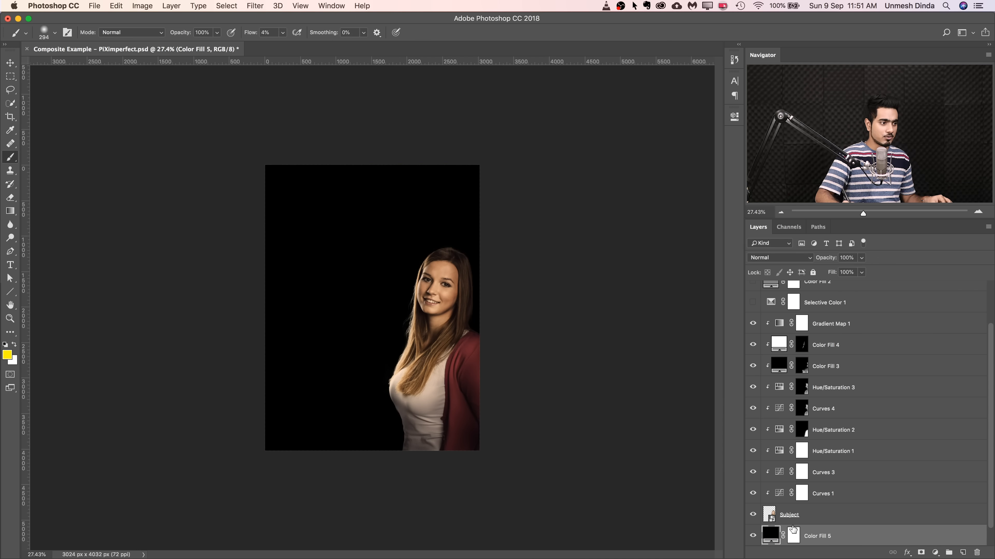
Invert the mask of Color Fill 5 and paint white on it behind the subject and across the foreground floor, using 10% flow.
left_click(795, 538)
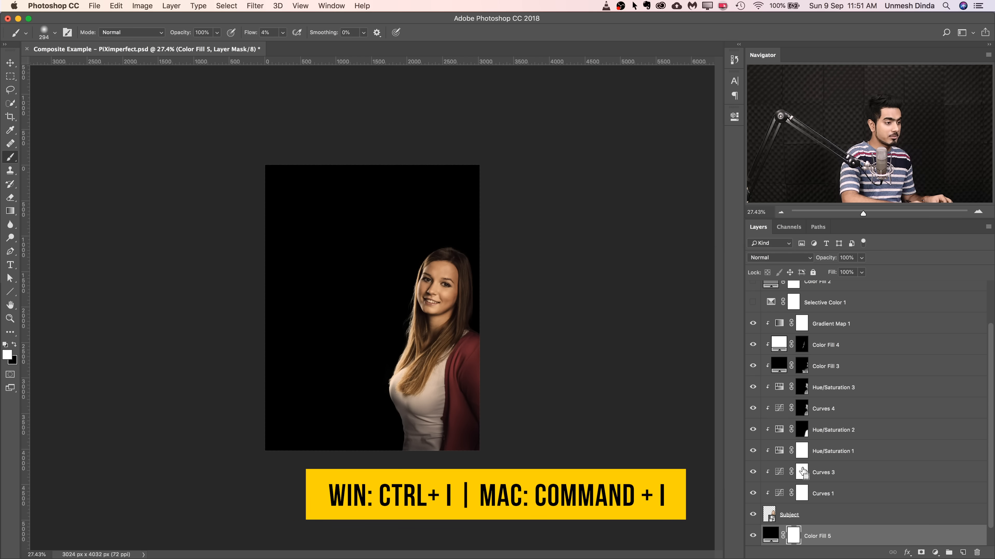
key("super+i")
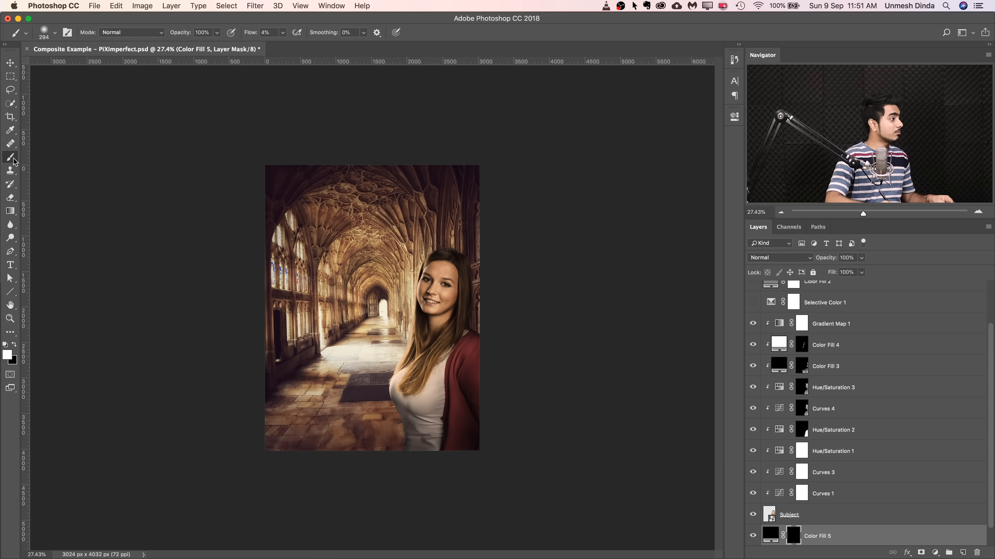
left_click_drag(459, 249, 483, 249)
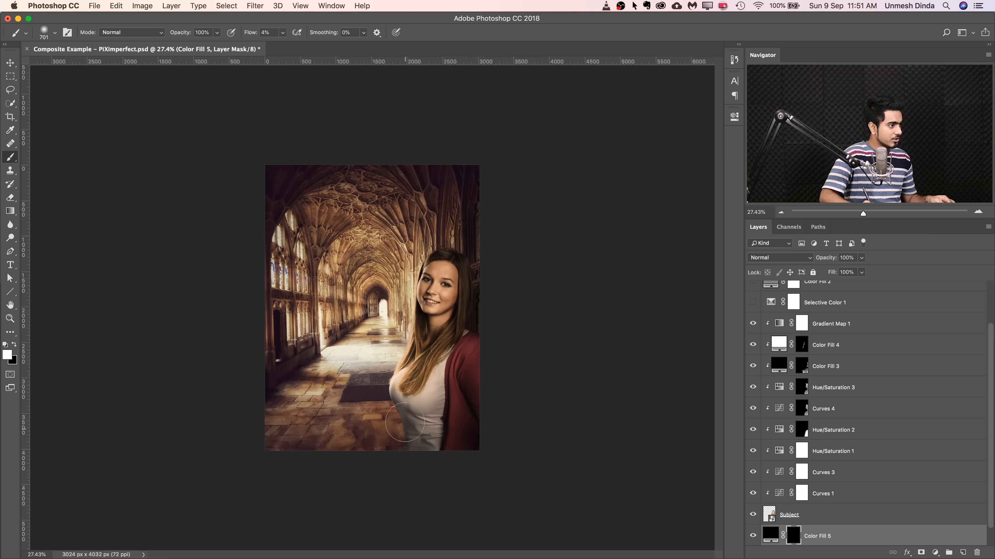
mouse_move(400, 444)
left_mouse_down()
mouse_move(341, 444)
mouse_move(261, 387)
left_mouse_up()
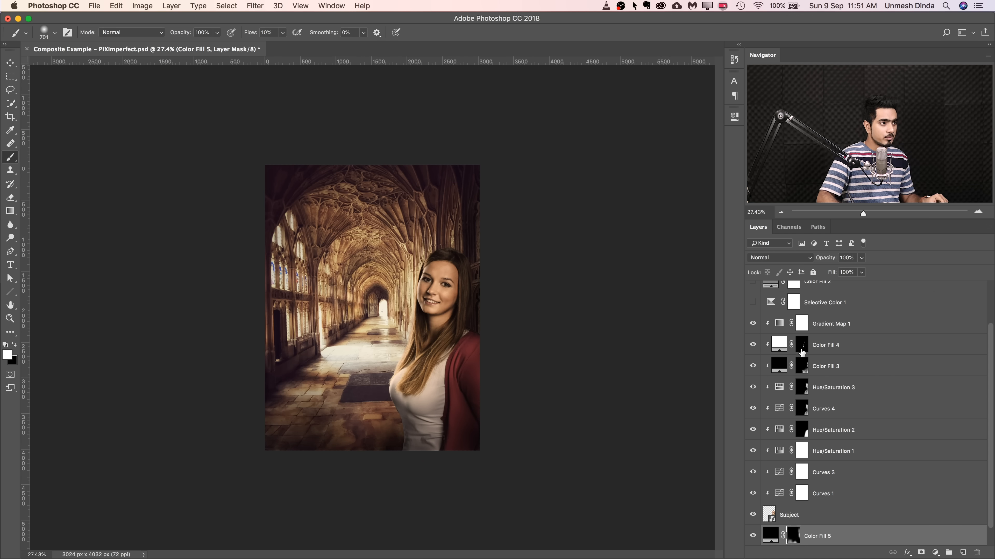
left_click(808, 372)
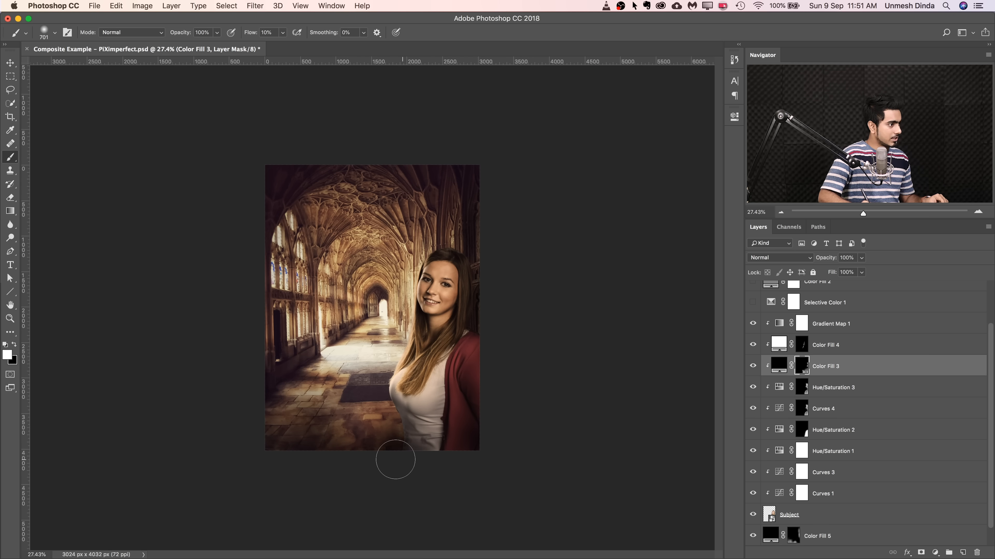
left_click(778, 365)
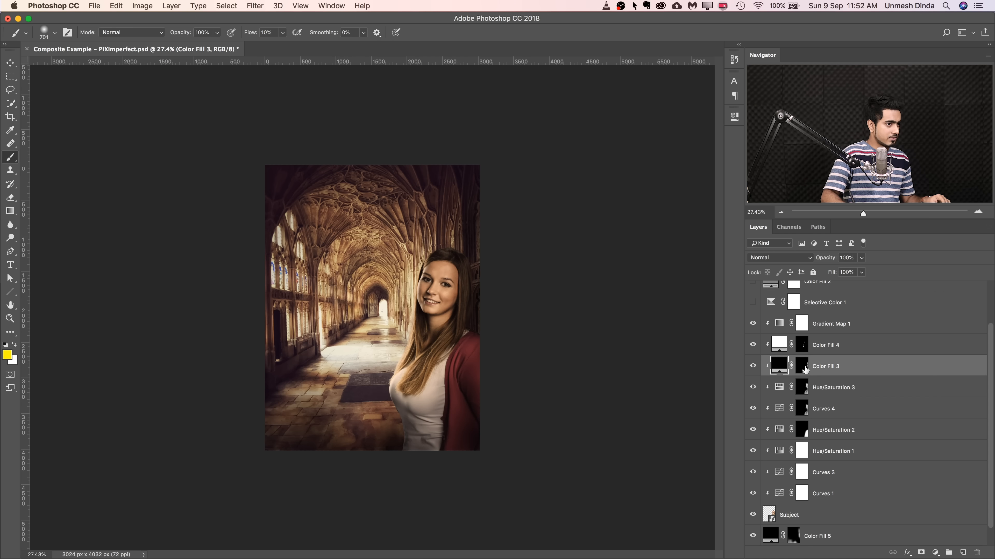
left_click(801, 369)
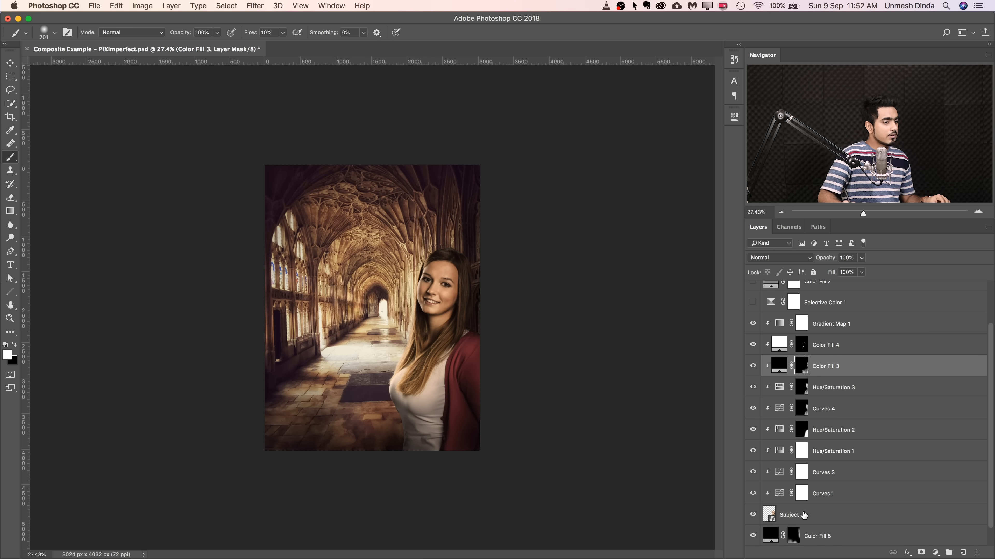
Paint more shadow on Color Fill 5's mask along the foreground floor and the wall behind the subject, enlarging the brush to 1316 px.
left_click(795, 537)
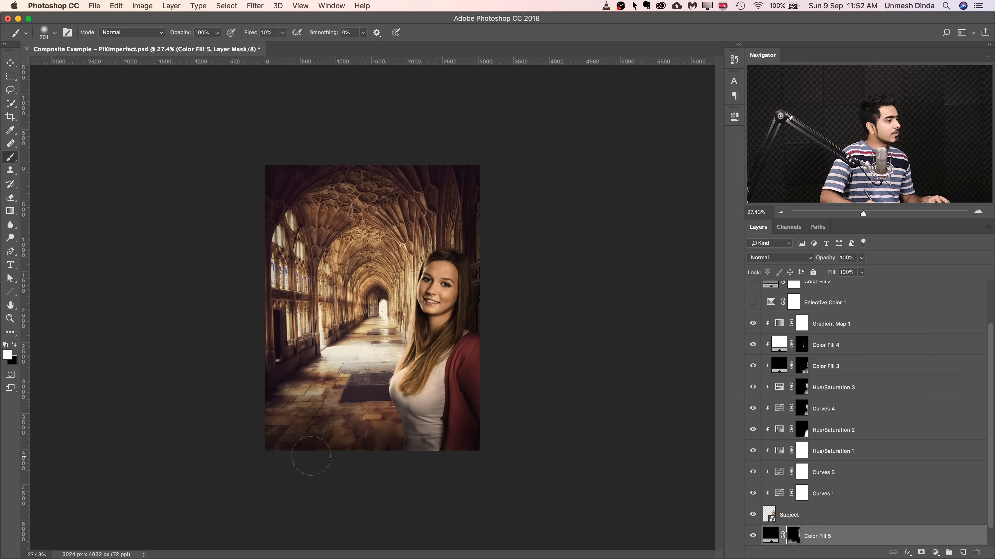
left_click_drag(352, 404, 349, 413)
mouse_move(298, 440)
left_mouse_down()
mouse_move(322, 433)
mouse_move(256, 455)
mouse_move(352, 410)
left_mouse_up()
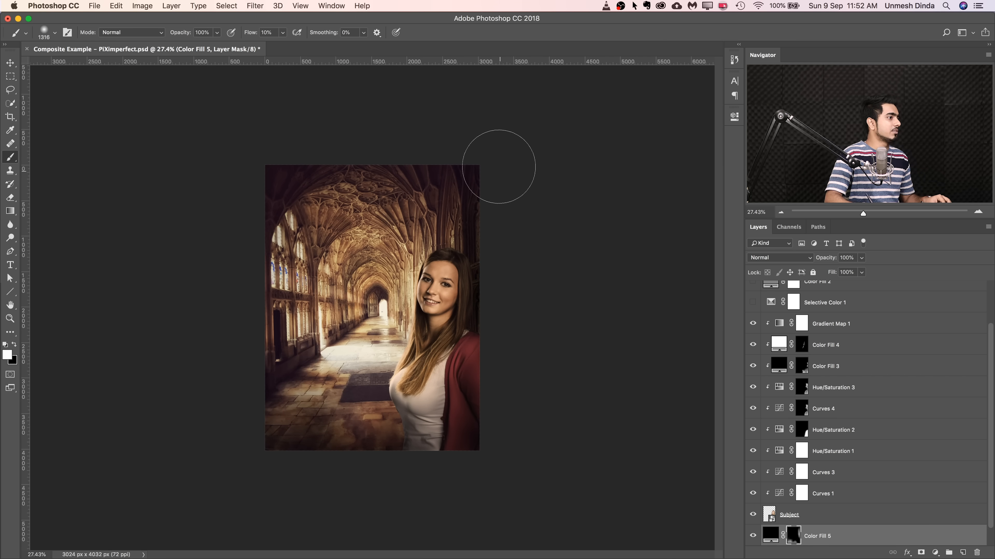
left_click_drag(475, 248, 537, 271)
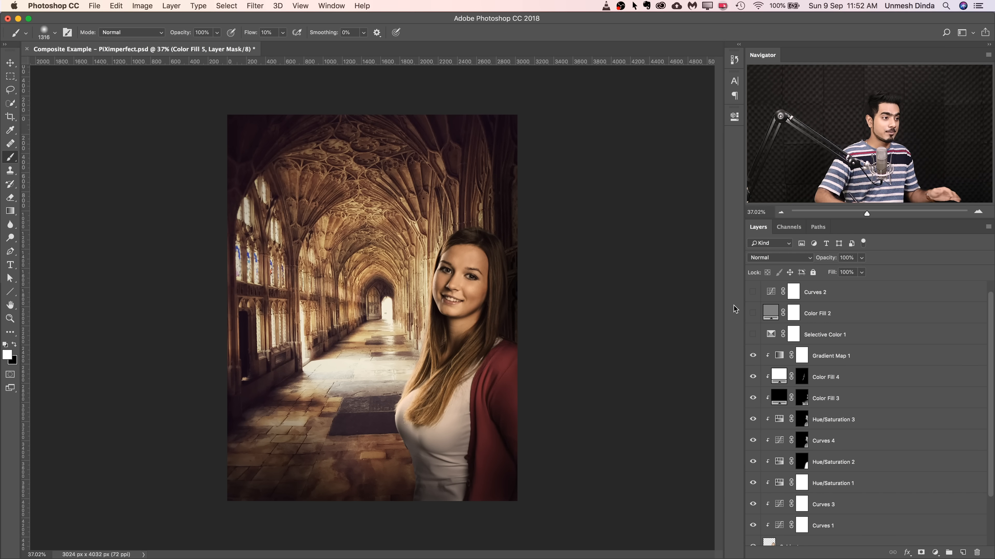
Delete the hidden check layers above Gradient Map 1, from Selective Color 1 up to Luminosity Check.
left_click(950, 339)
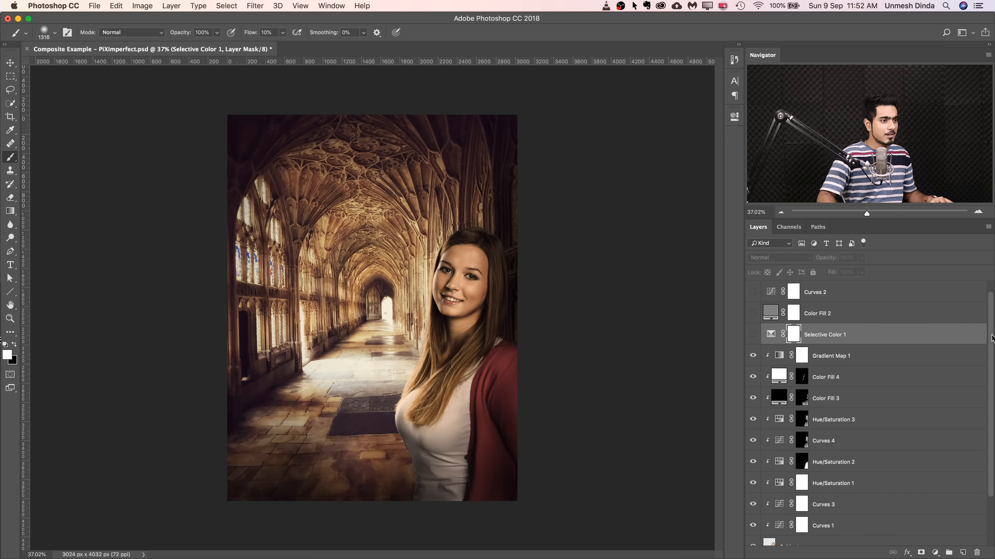
scroll(992, 337, "up", 1)
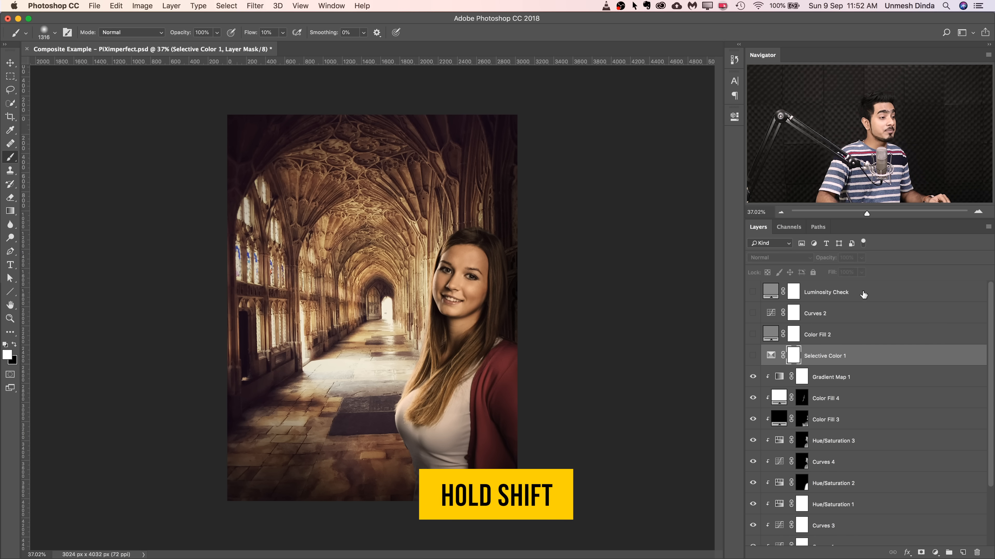
left_click(883, 293, "shift")
left_click_drag(903, 357, 978, 553)
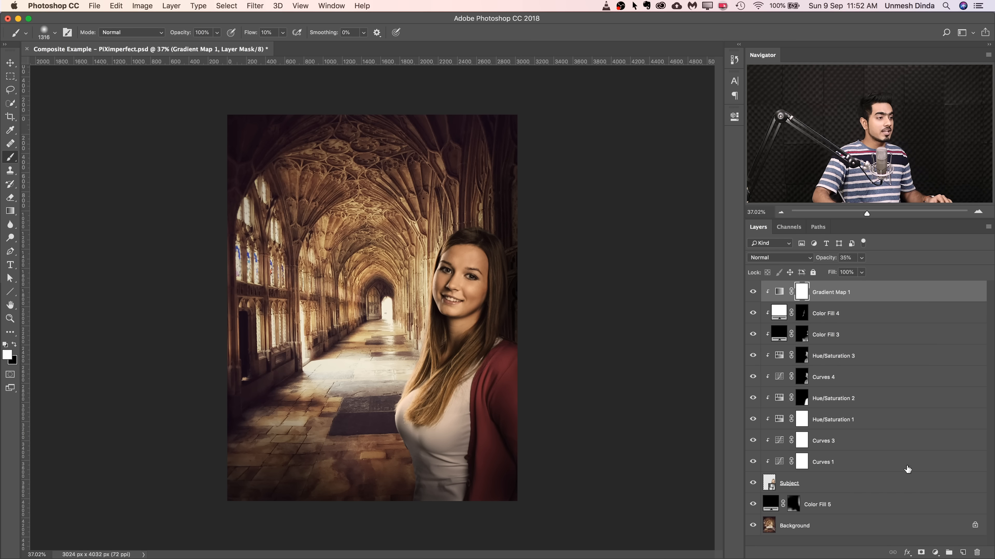
Add a Color Lookup adjustment layer on top using the Crisp_Warm.look 3DLUT and reduce its opacity to 23%.
left_click(935, 554)
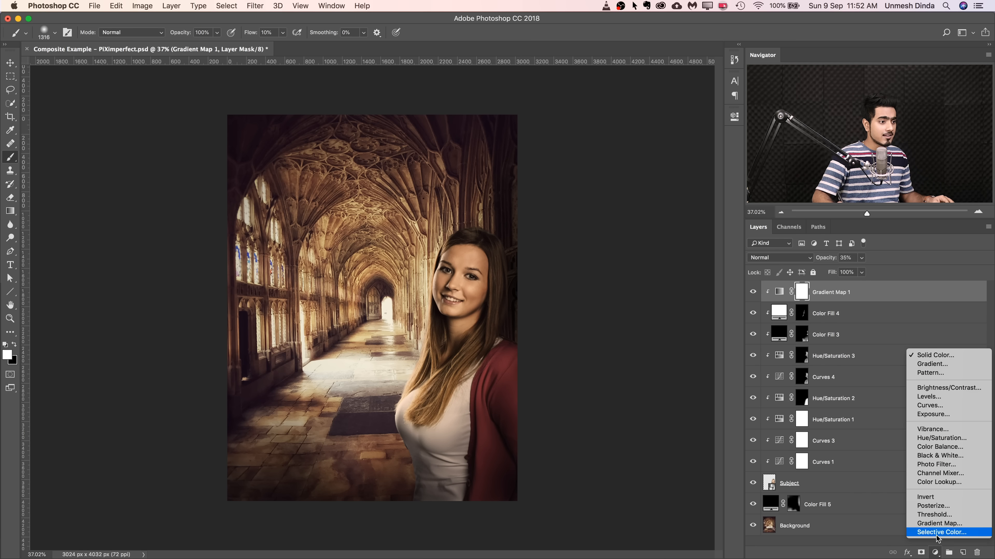
left_click(941, 485)
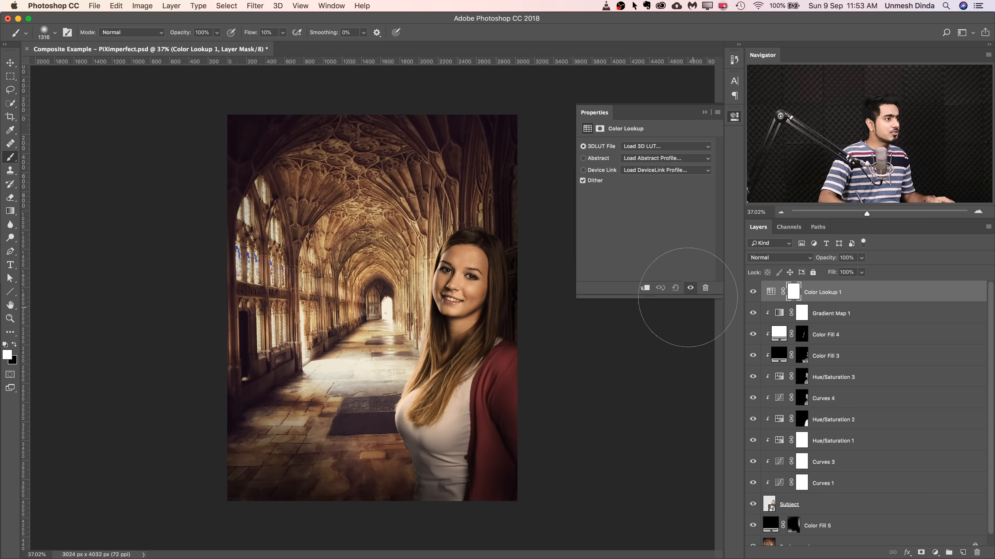
left_click(652, 146)
left_click(658, 211)
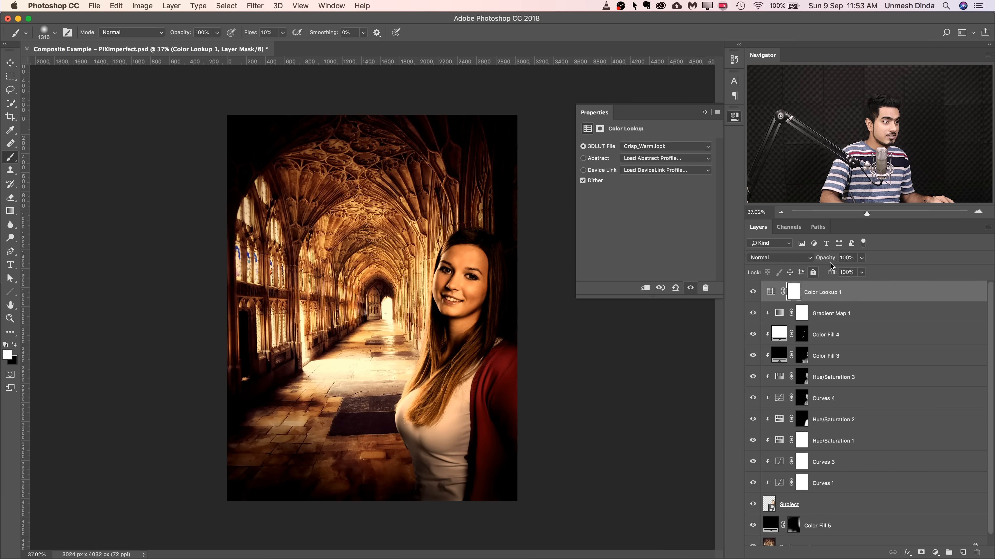
left_click_drag(831, 259, 778, 257)
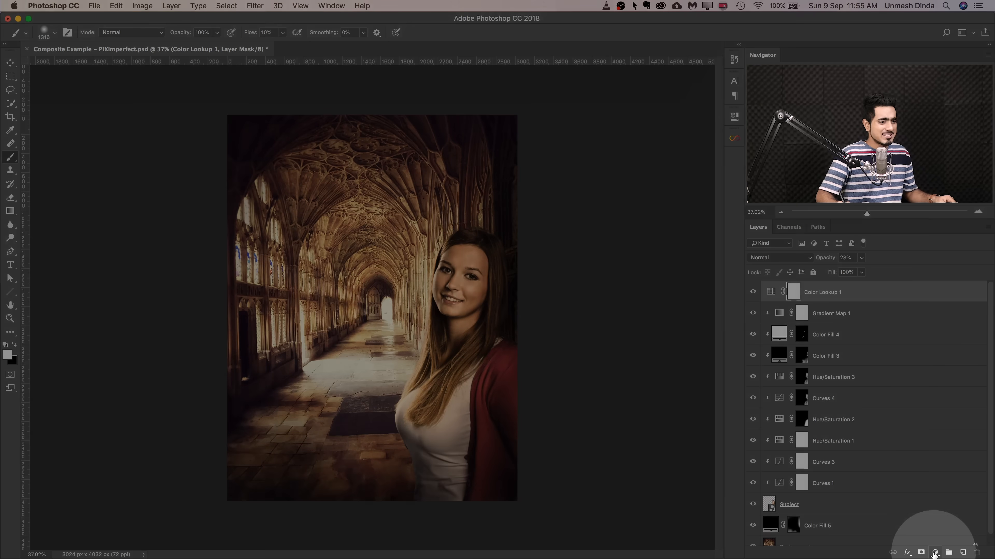
Add a Curves adjustment layer above Color Lookup 1, darkening the tones sampled on the subject's cheek and lifting those on the forehead.
left_click(935, 553)
left_click(948, 406)
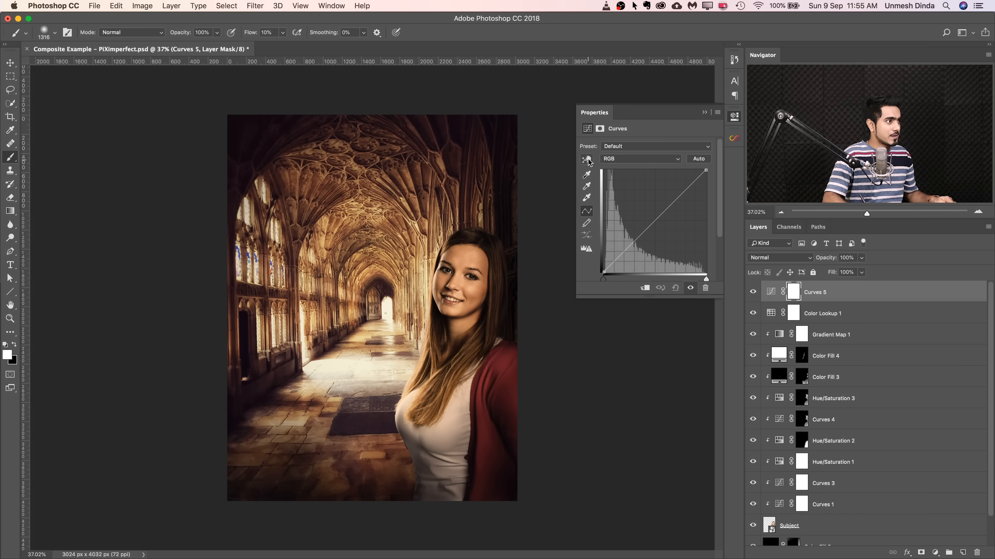
left_click(587, 161)
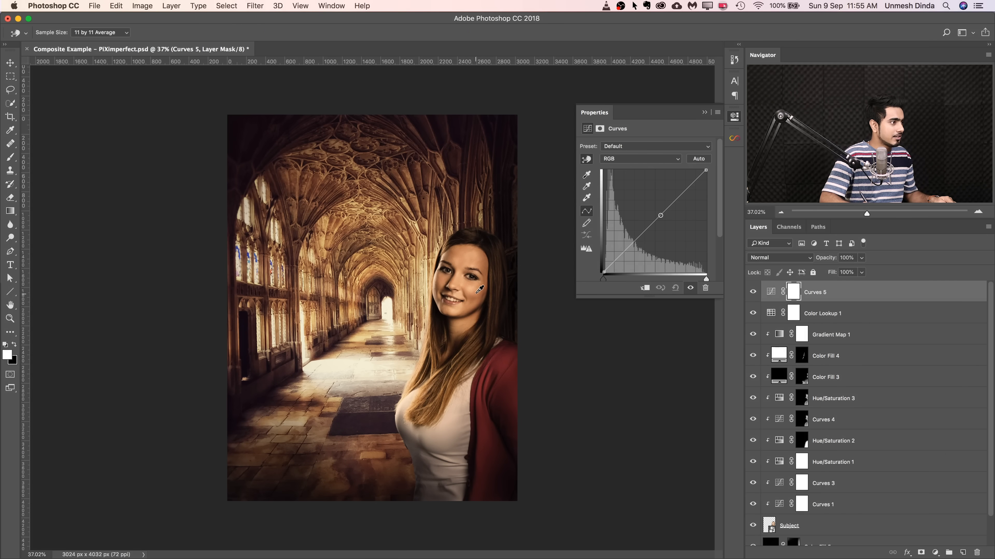
left_click_drag(478, 291, 479, 299)
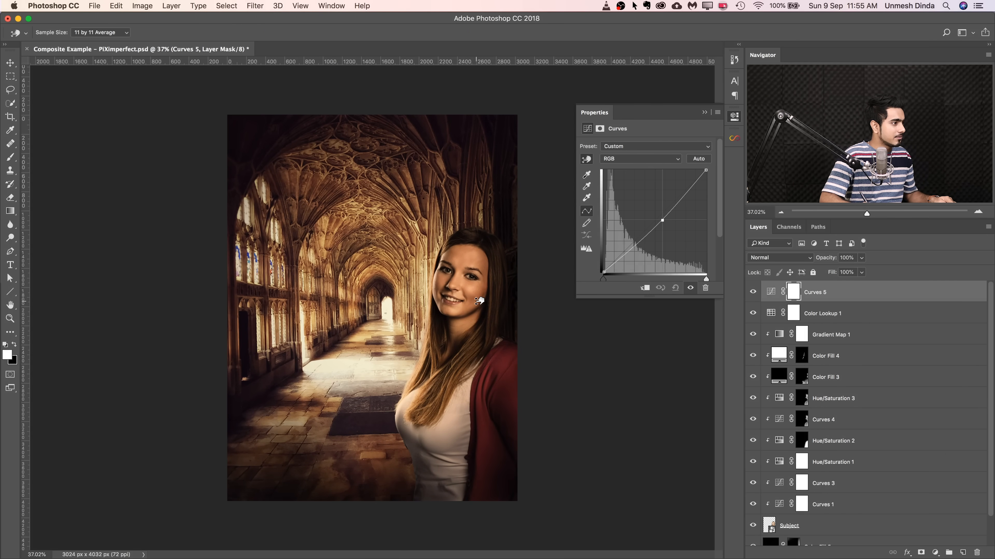
left_click_drag(470, 257, 468, 254)
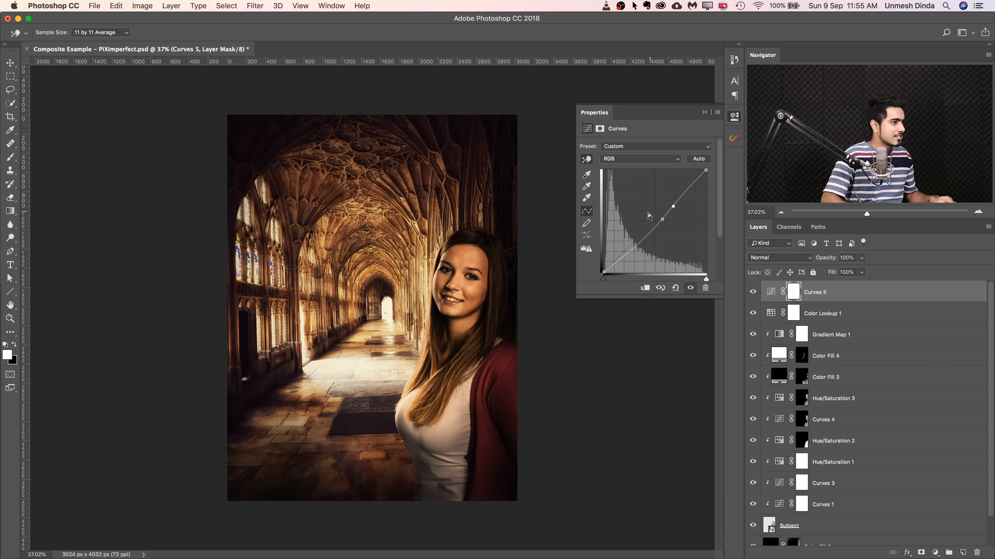
left_click(631, 159)
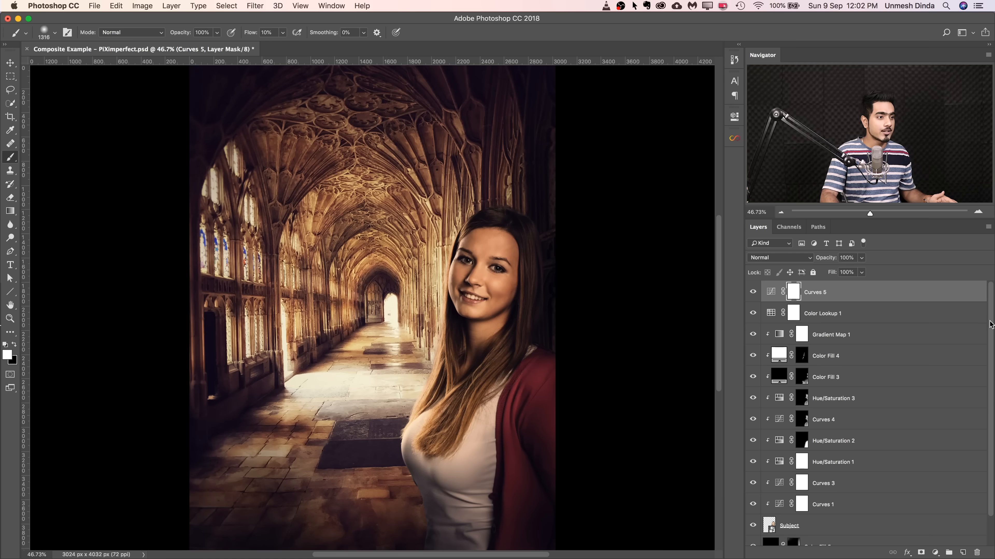
Add a gray Solid Color fill layer on top in Color blend mode to check luminosity, and hide it.
scroll(980, 382, "down", 3)
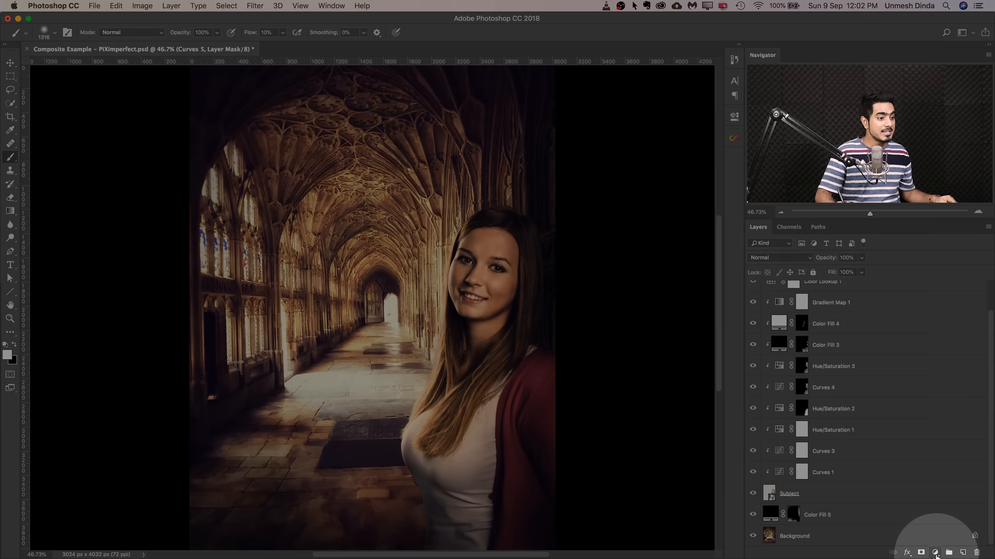
left_click(935, 552)
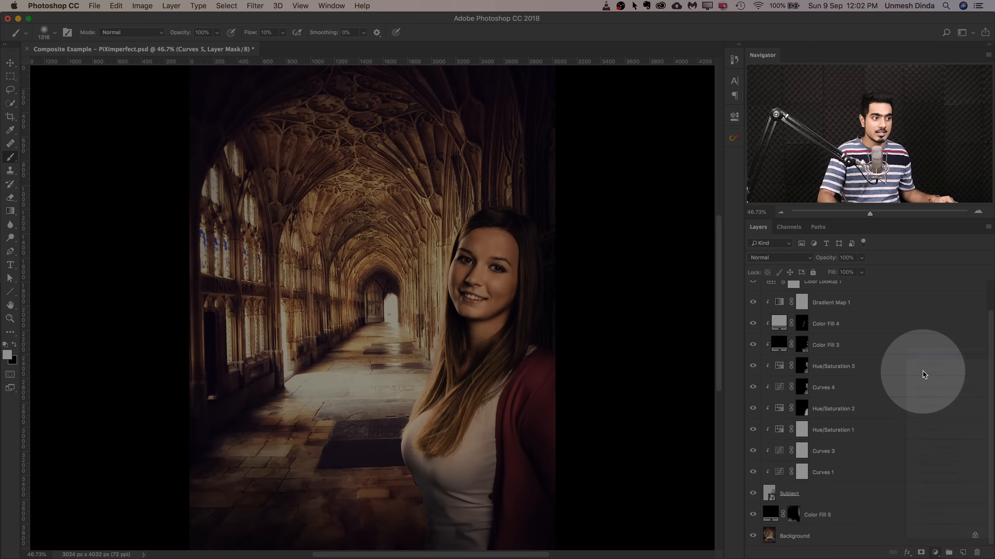
left_click(934, 355)
left_click_drag(709, 372, 556, 337)
left_click(815, 276)
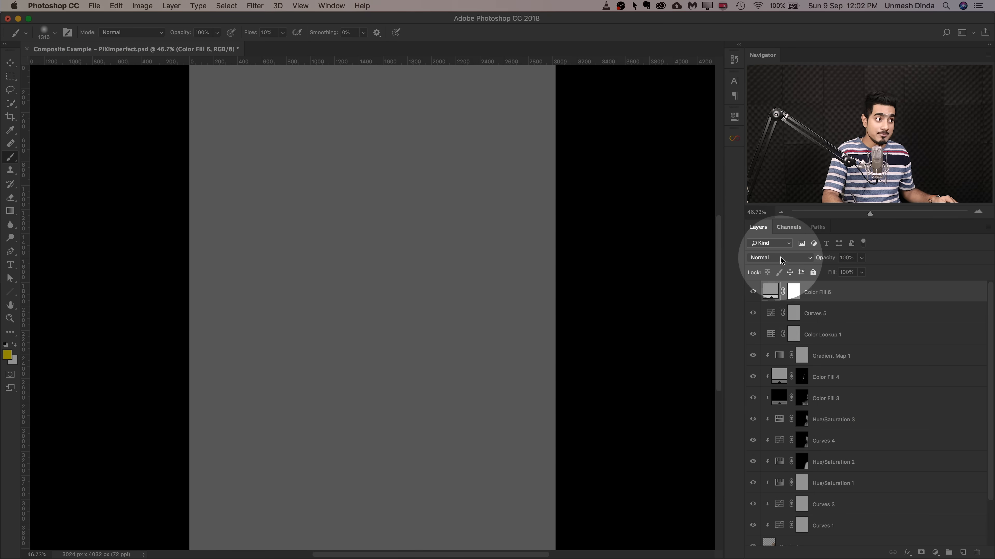
left_click(777, 259)
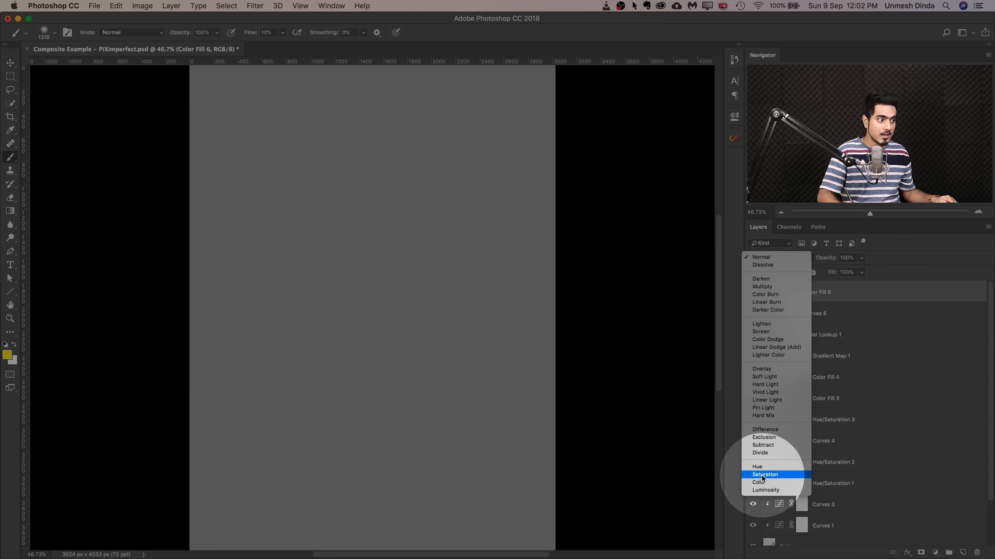
left_click(777, 482)
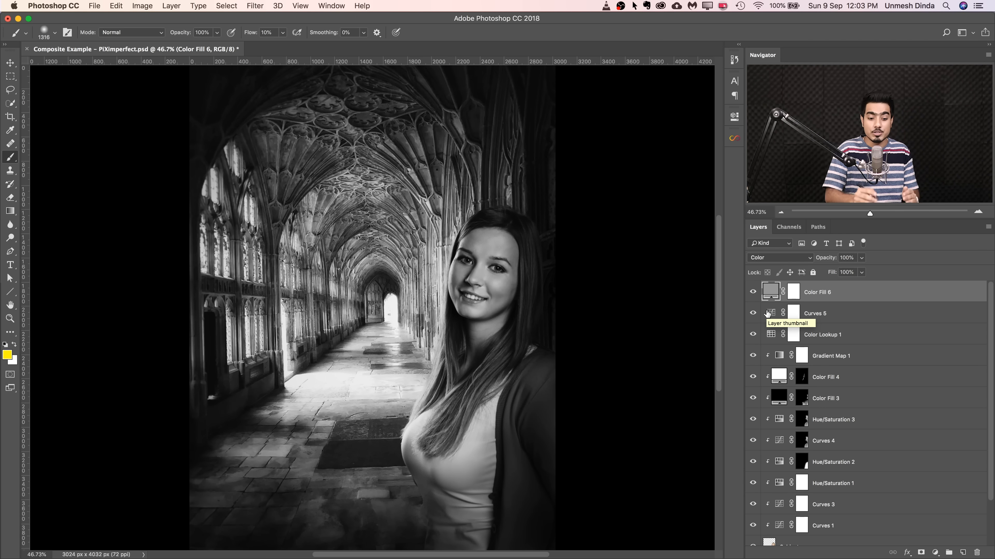
left_click(752, 293)
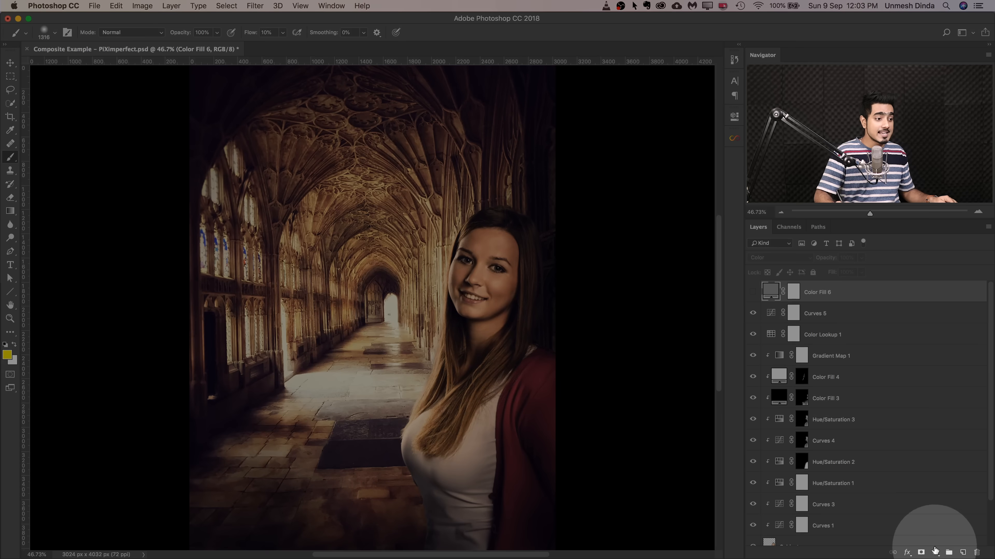
Add a 50% gray (808080) Solid Color fill layer on top with hue 0 and set its blend mode to Luminosity.
left_click(935, 553)
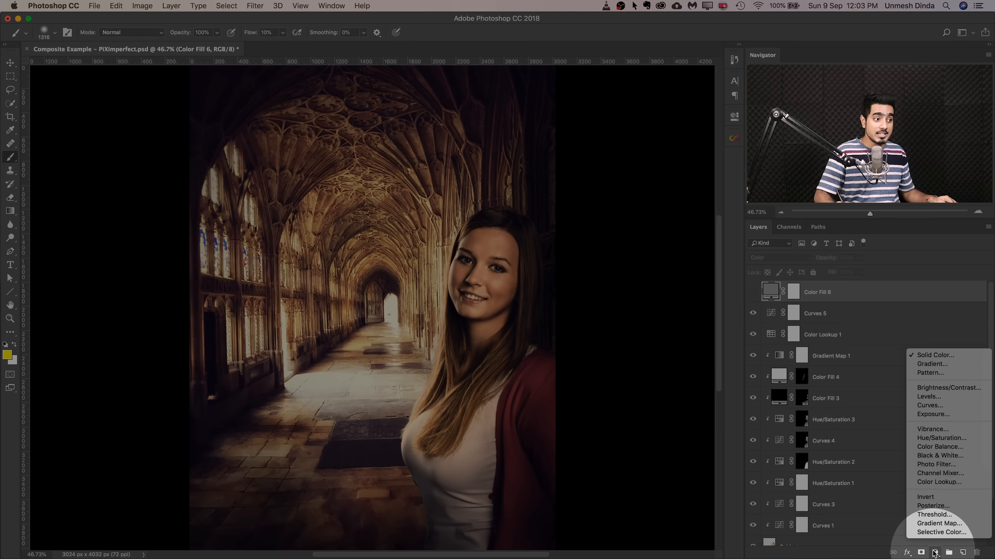
left_click(934, 356)
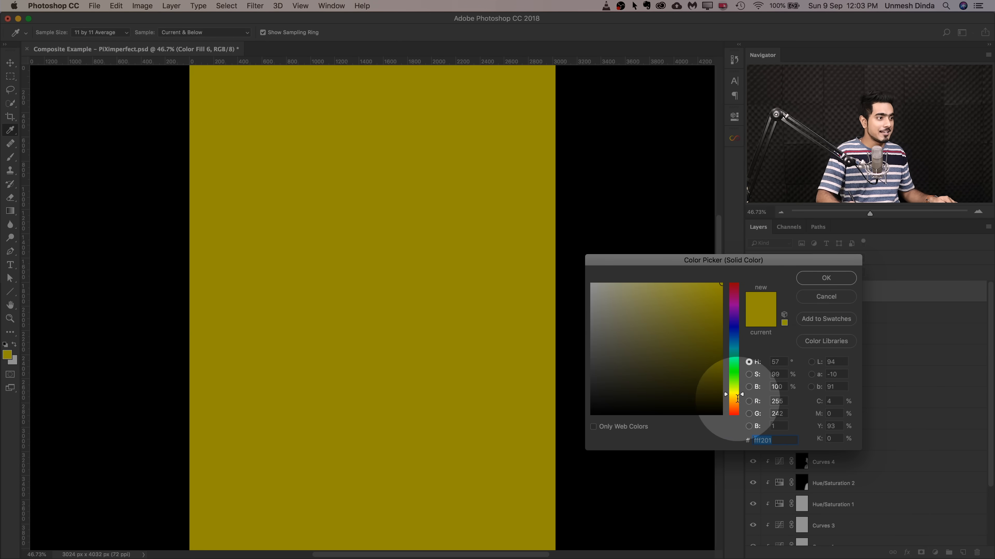
left_click(589, 344)
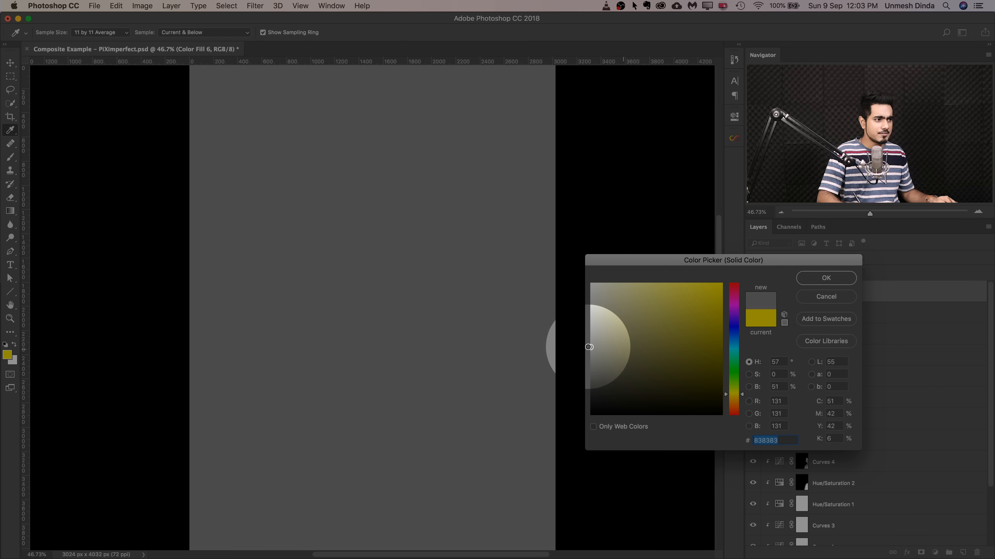
left_click(750, 362)
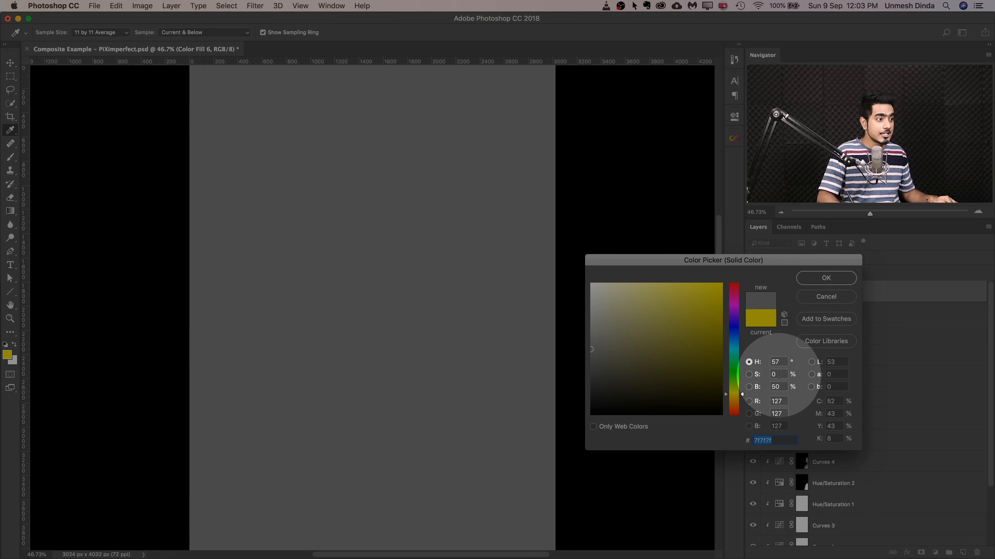
type("0")
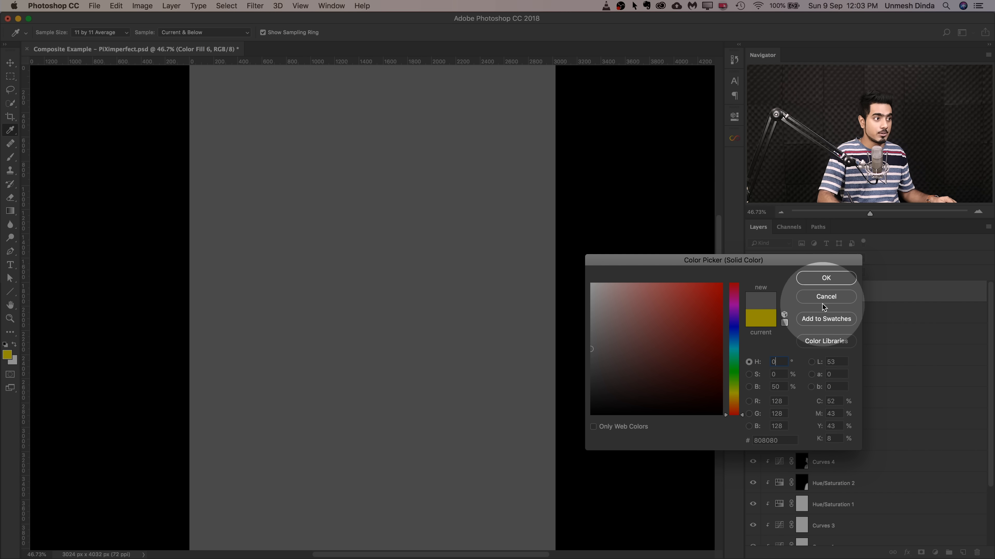
left_click(826, 278)
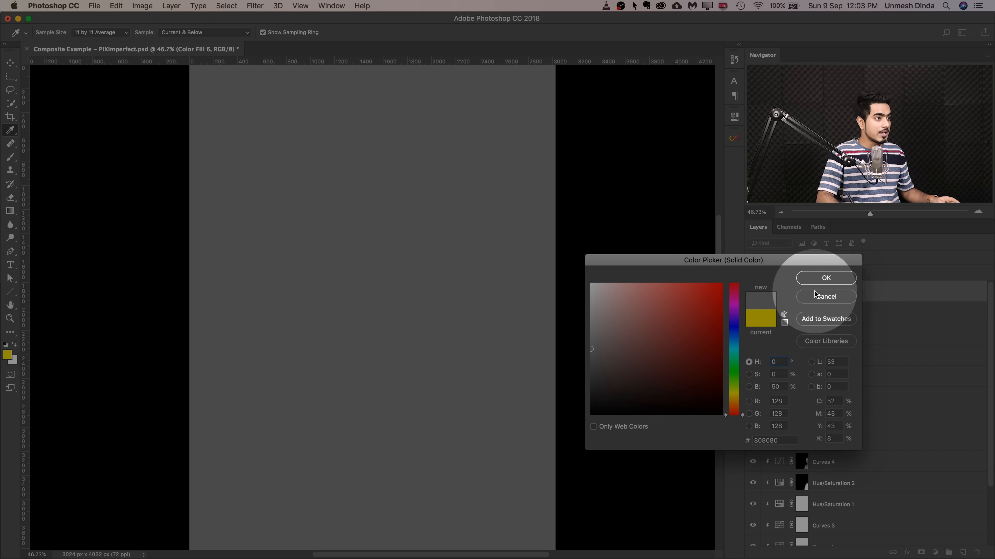
left_click(761, 262)
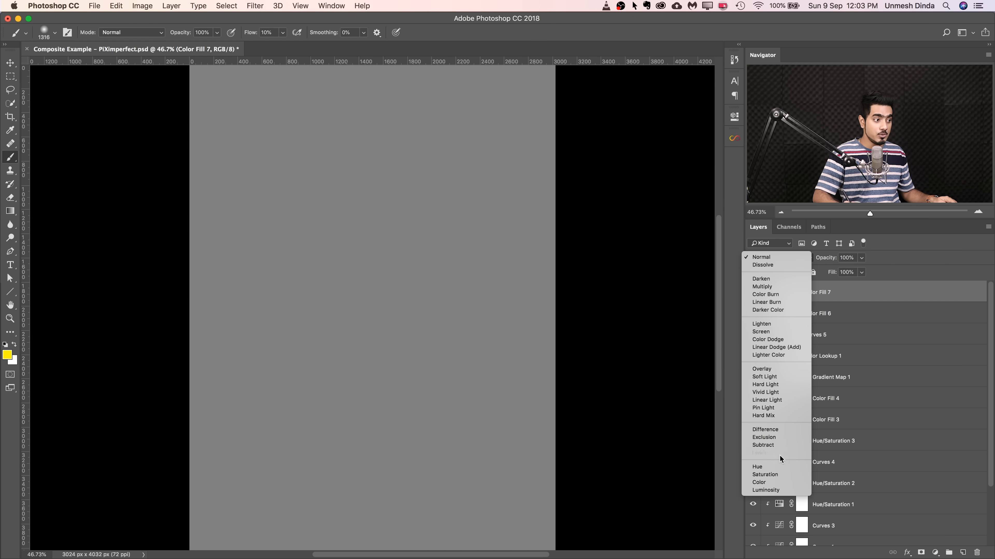
left_click(766, 406)
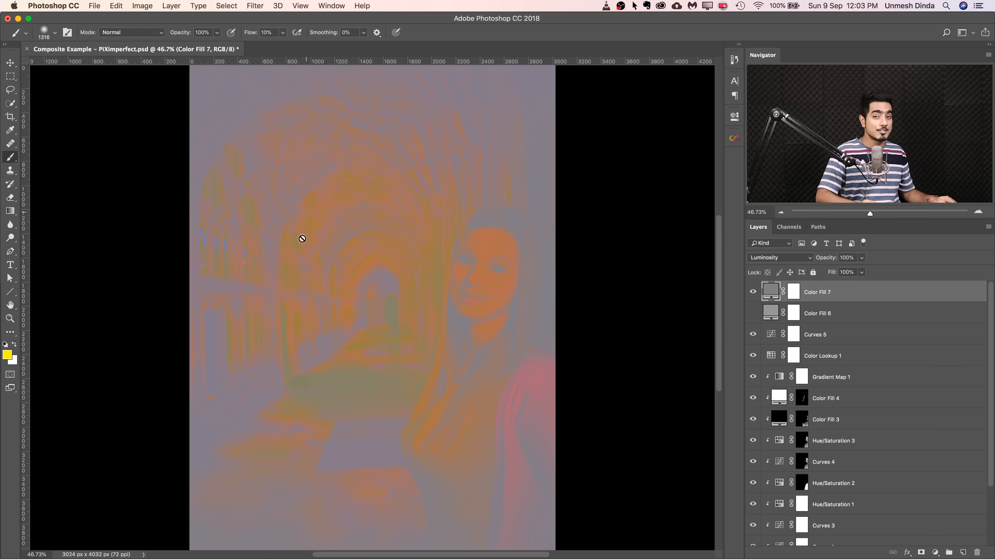
Hide Color Fill 7 and add a Selective Color adjustment layer above it.
left_click(754, 293)
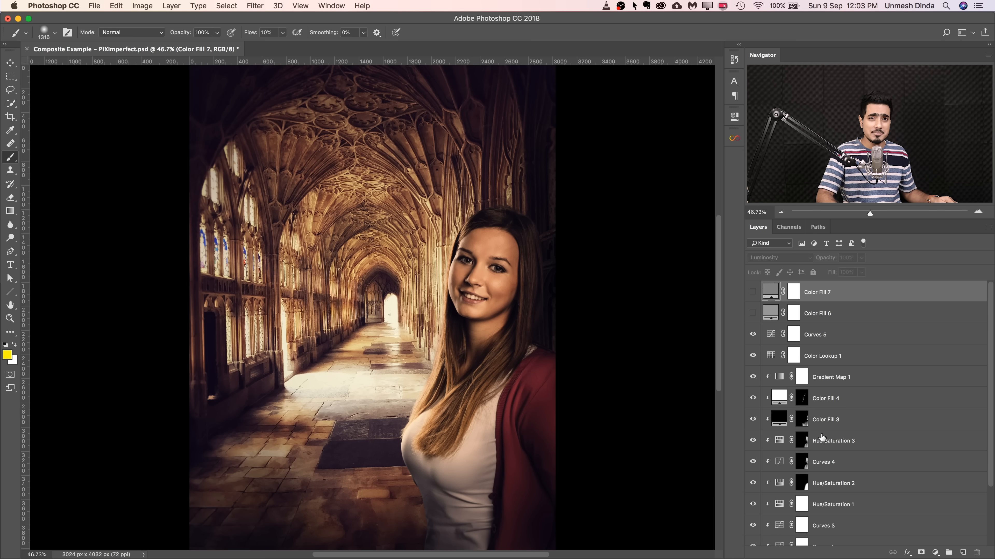
left_click(935, 553)
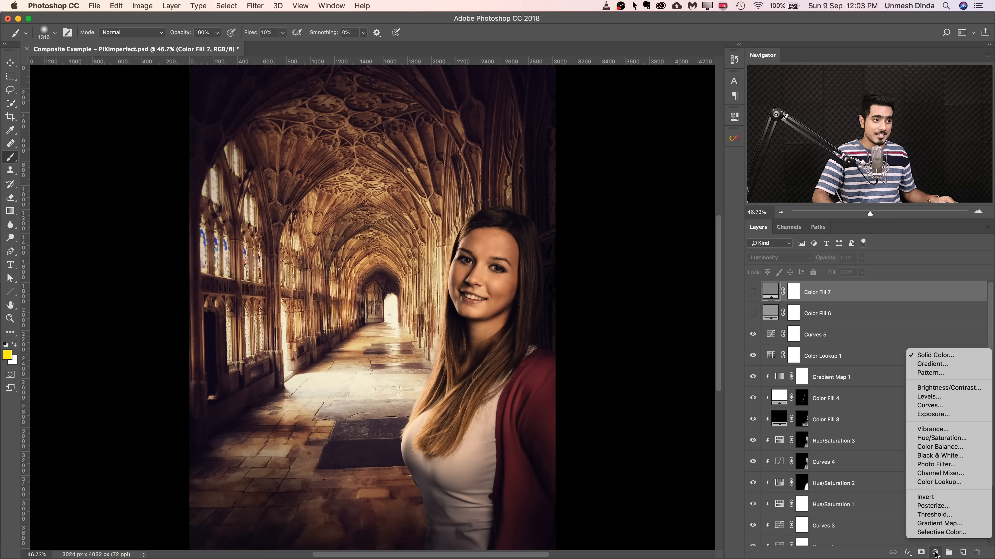
left_click(940, 532)
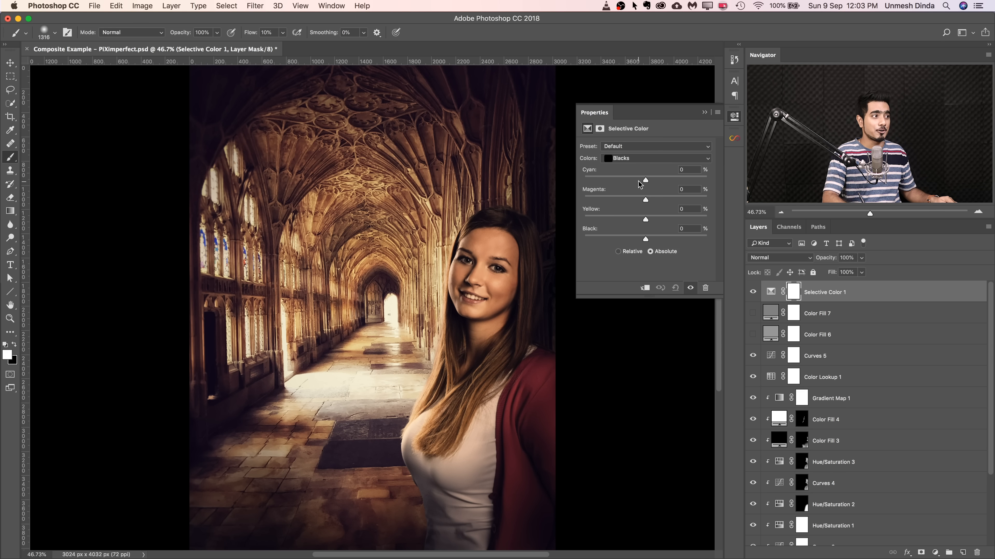
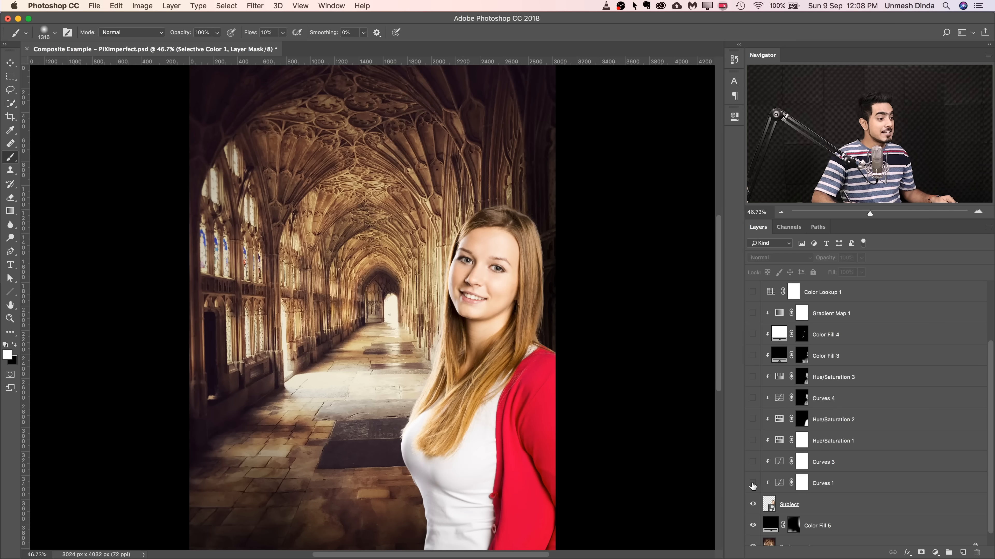
Show the subject's clipped adjustment layers one after another, from Curves 1 up to Color Fill 4.
left_click(752, 485)
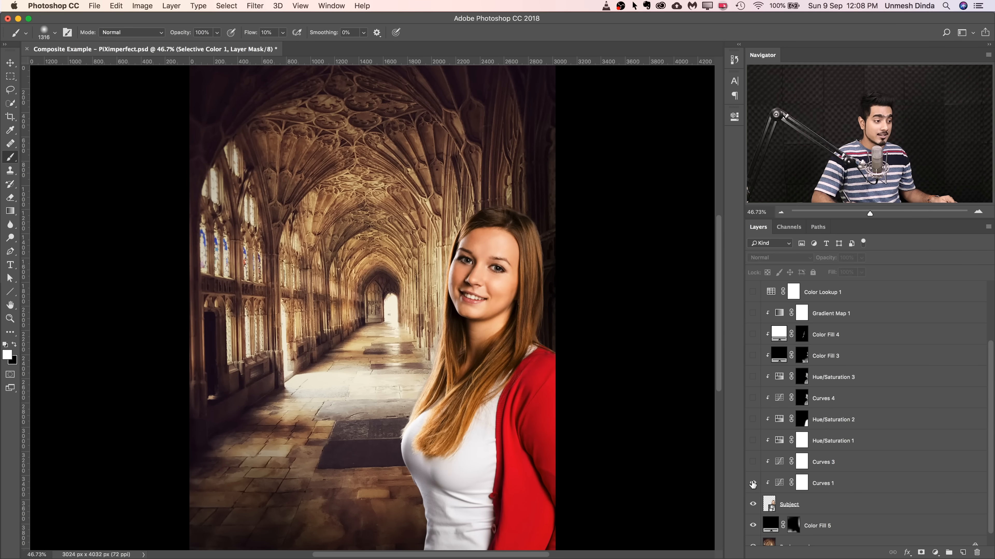
left_click(752, 466)
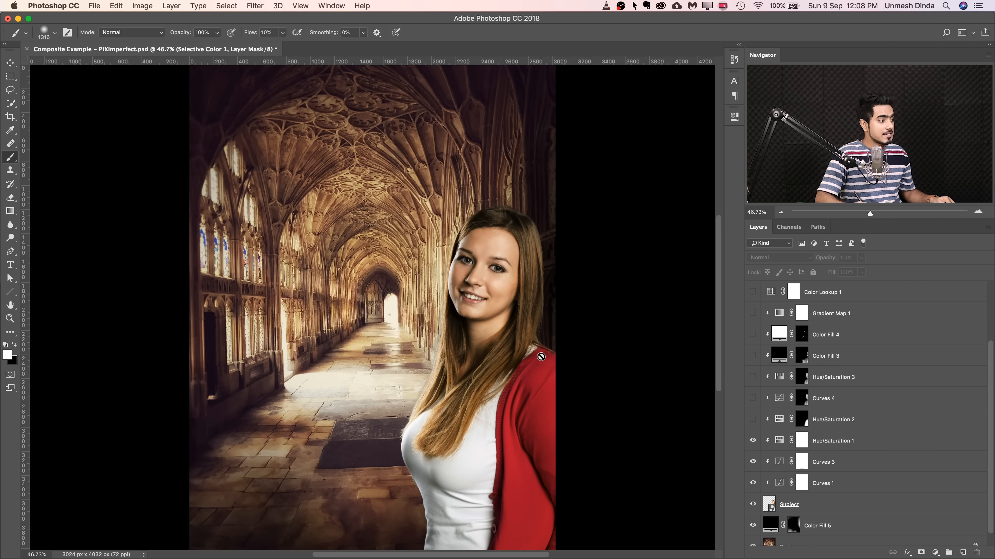
left_click(753, 420)
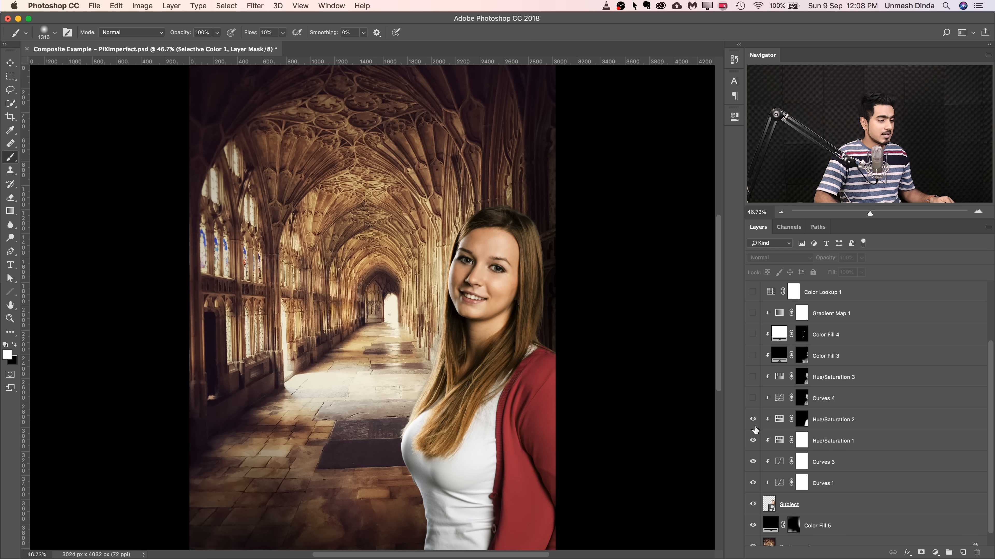
left_click(752, 399)
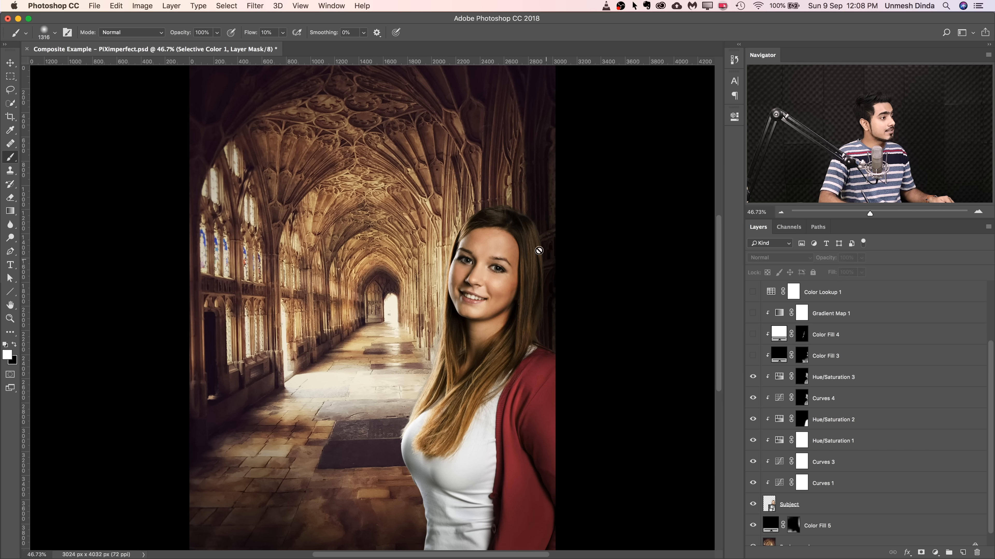
left_click(753, 356)
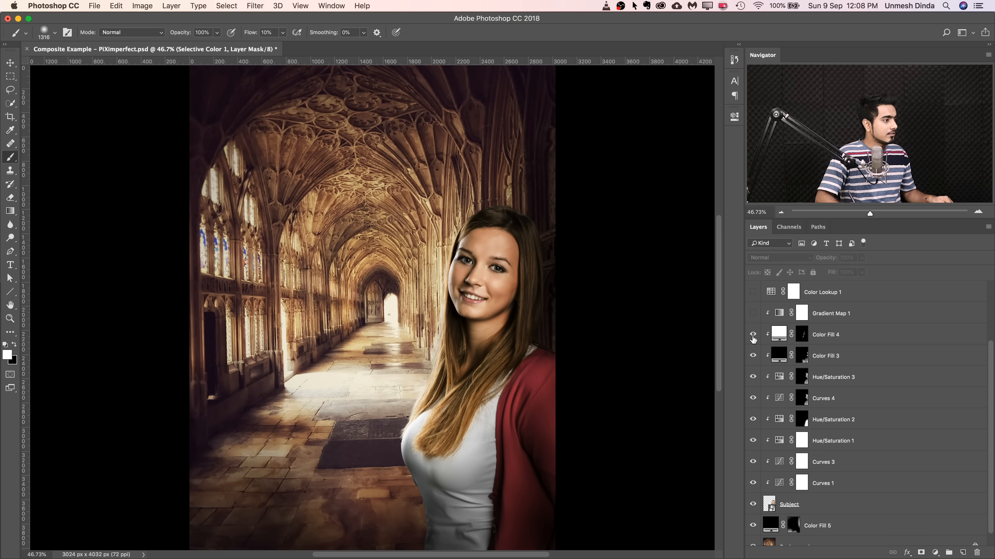
Inspect the rim light along the subject's hair up close and show Gradient Map 1.
left_click(442, 350)
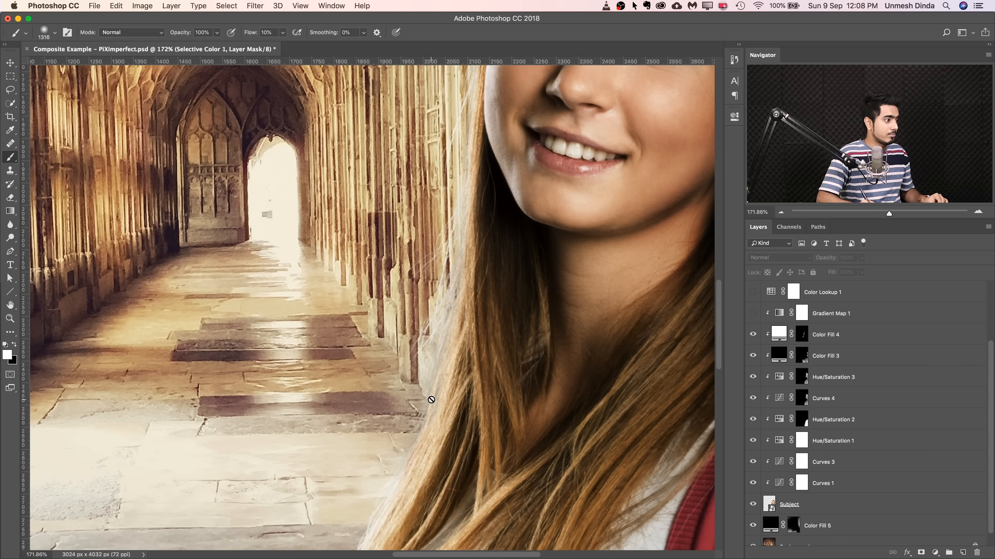
left_click_drag(468, 283, 421, 283)
left_click(752, 314)
left_click_drag(556, 306, 541, 297)
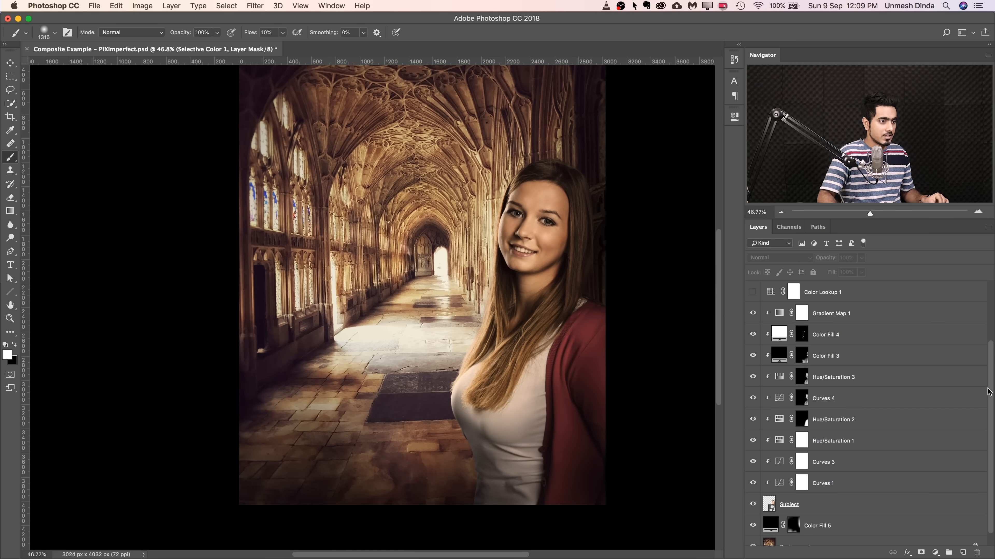
Toggle Color Fill 5 to compare the background shadow, and show Color Lookup 1 and Curves 5.
left_click_drag(989, 392, 987, 427)
left_click(752, 515)
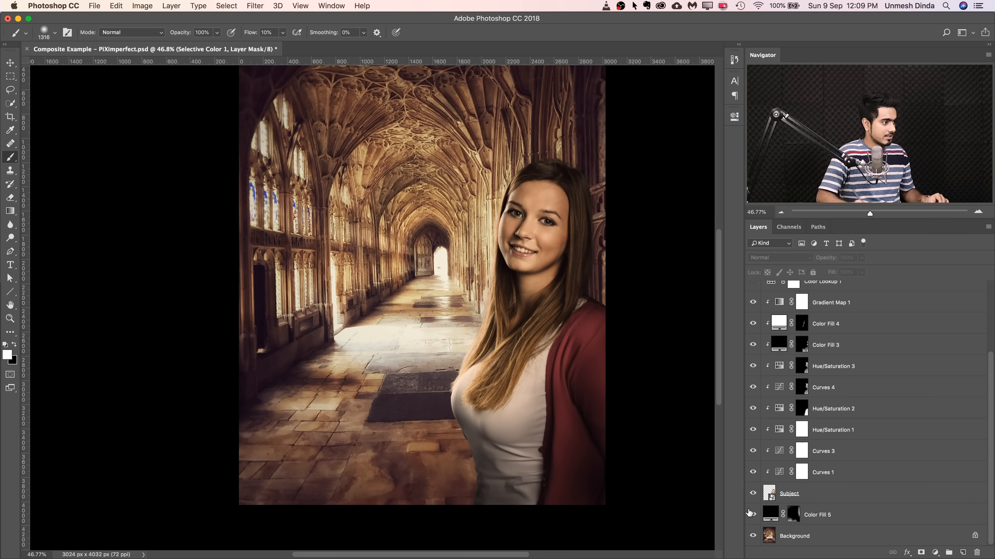
scroll(980, 421, "up", 5)
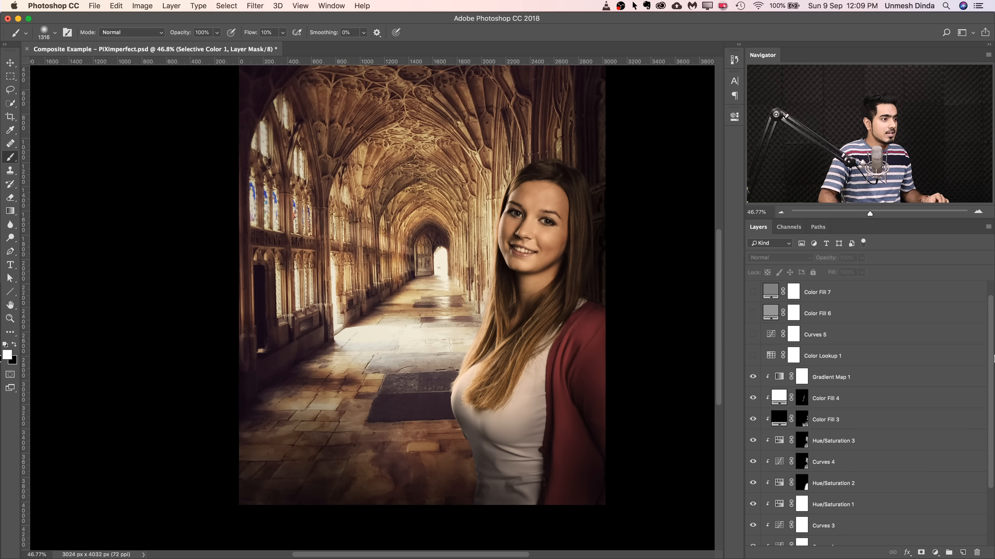
left_click(753, 355)
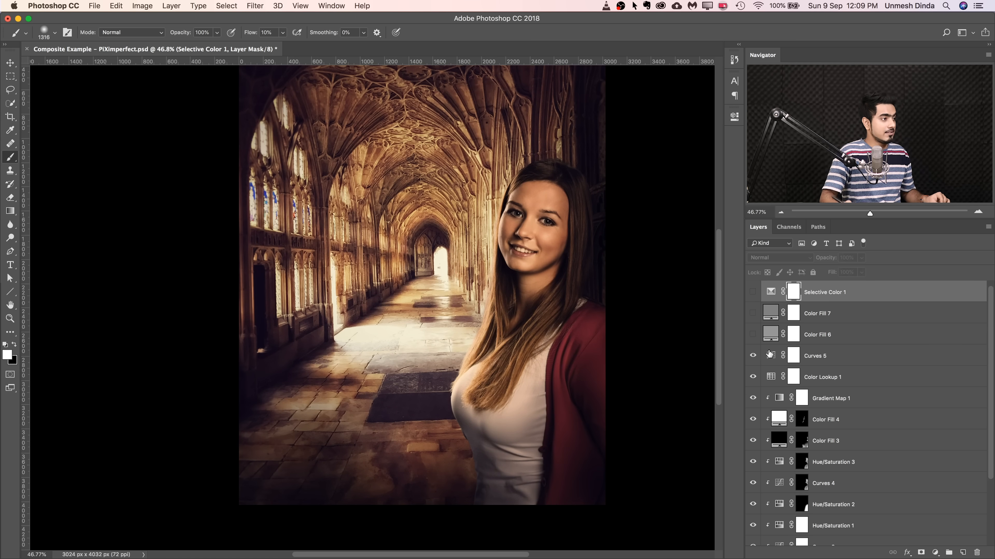